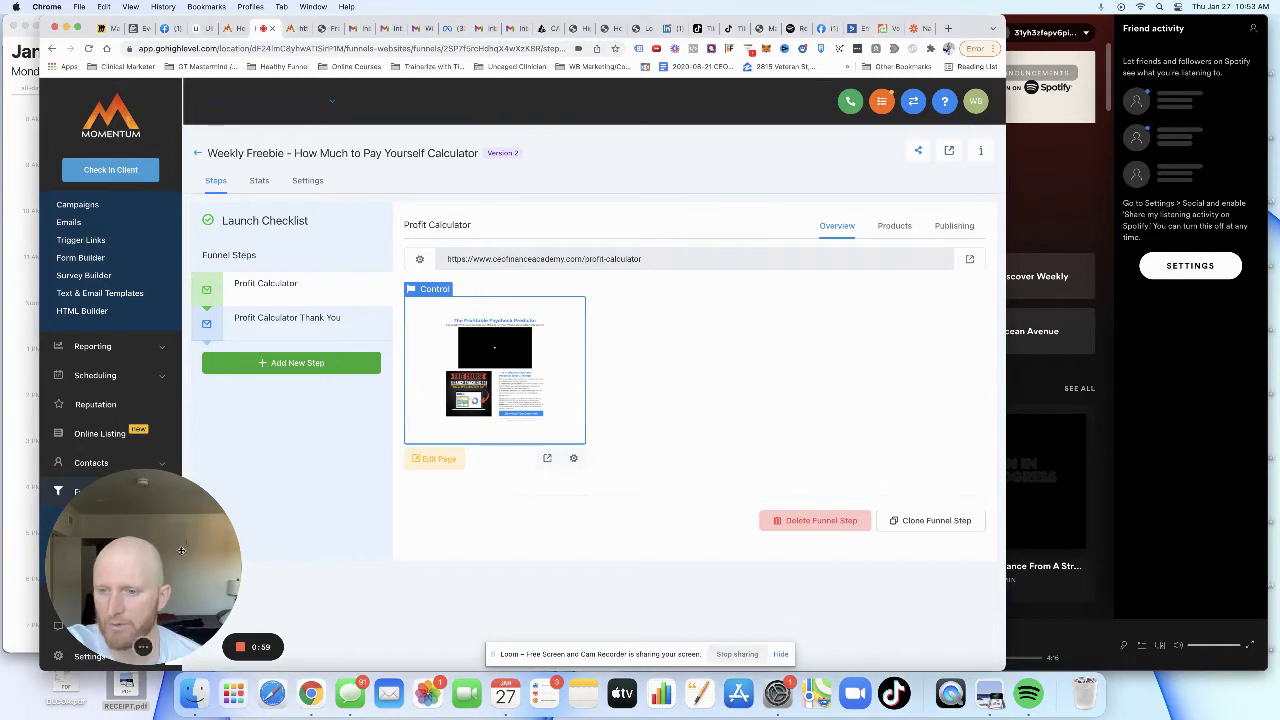
left_click_drag(181, 550, 313, 553)
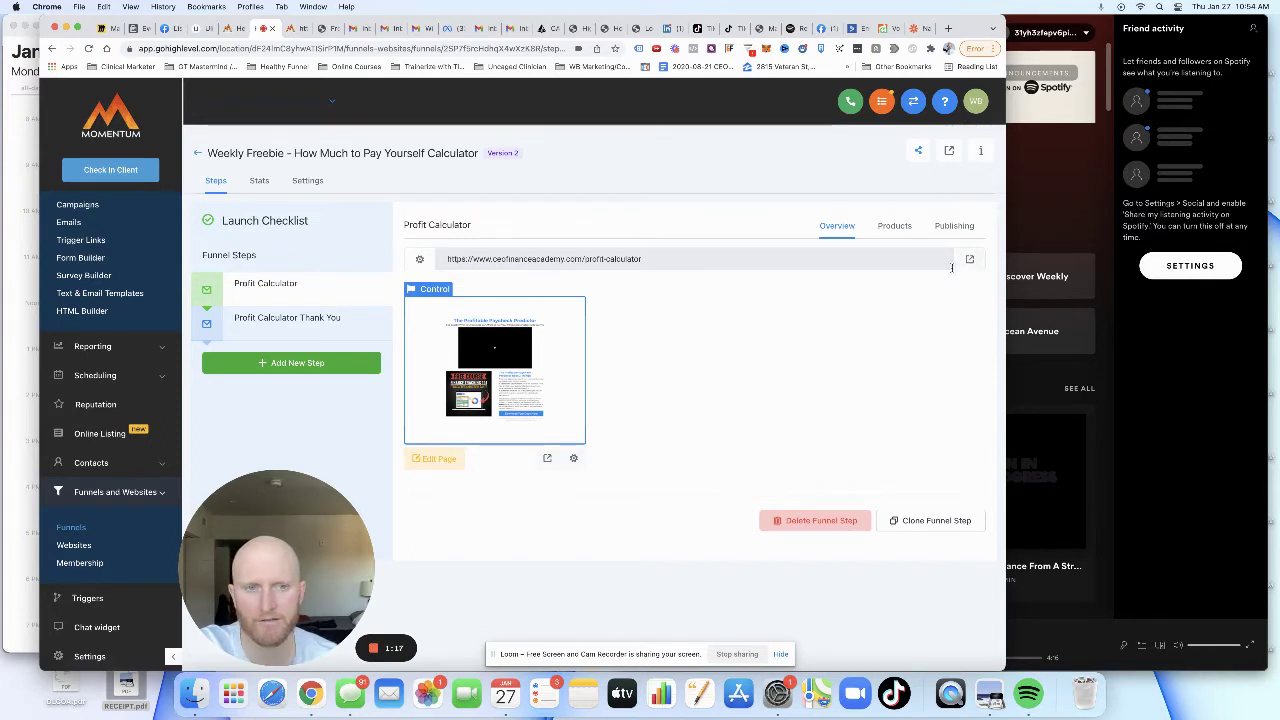
Step: Open the Profit Calculator page for editing and inspect the Download Your Copy Here button's link action and the pop-up form
left_click(434, 462)
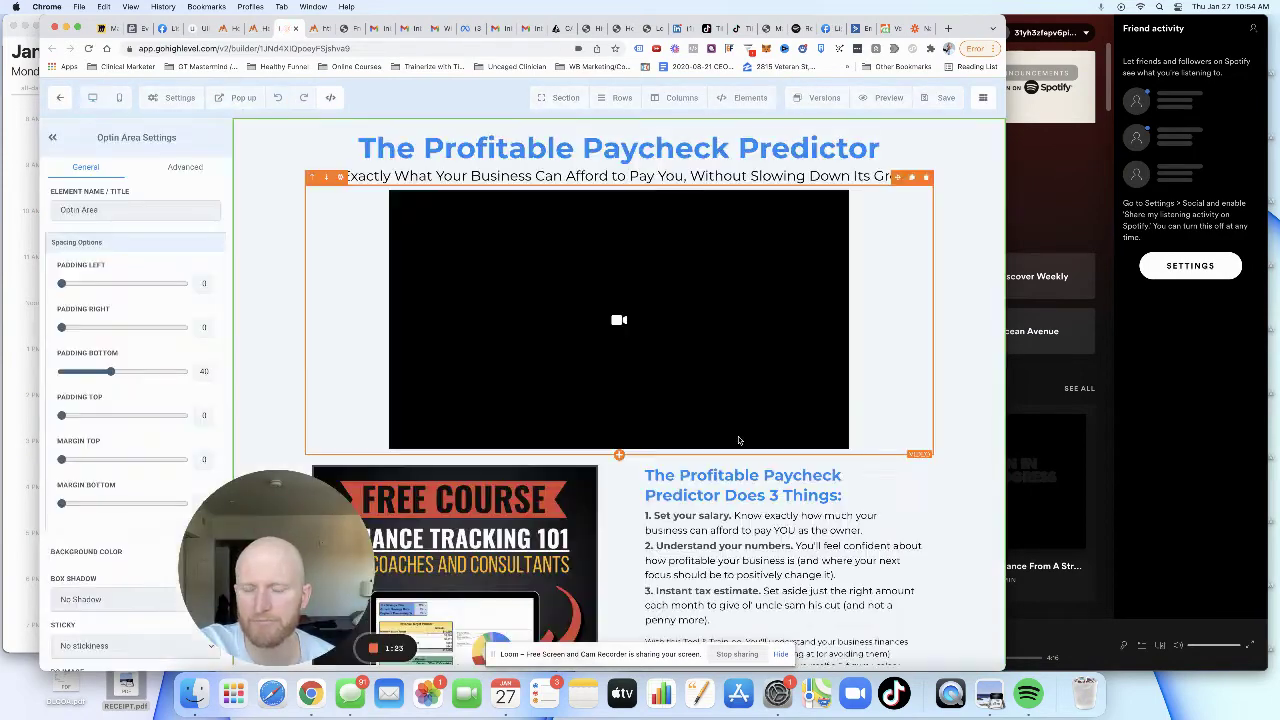
scroll(738, 440, "down", 5)
left_click(783, 510)
scroll(73, 420, "down", 10)
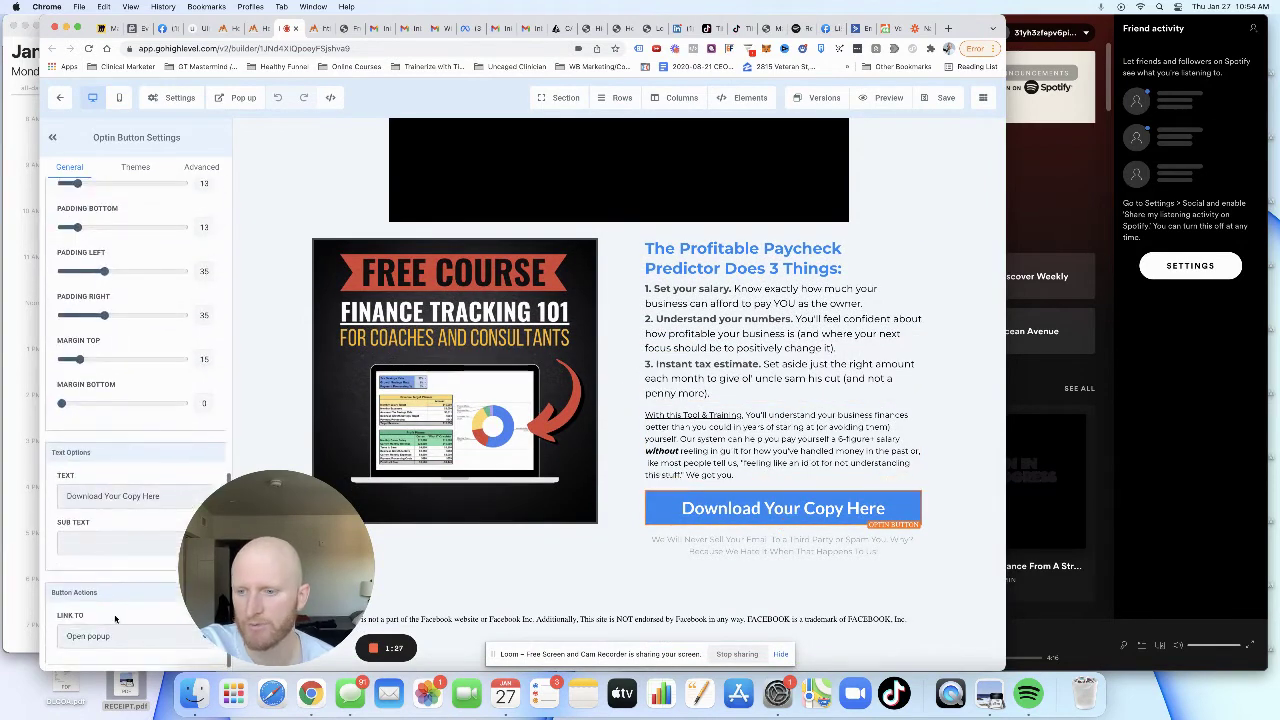
left_click(241, 97)
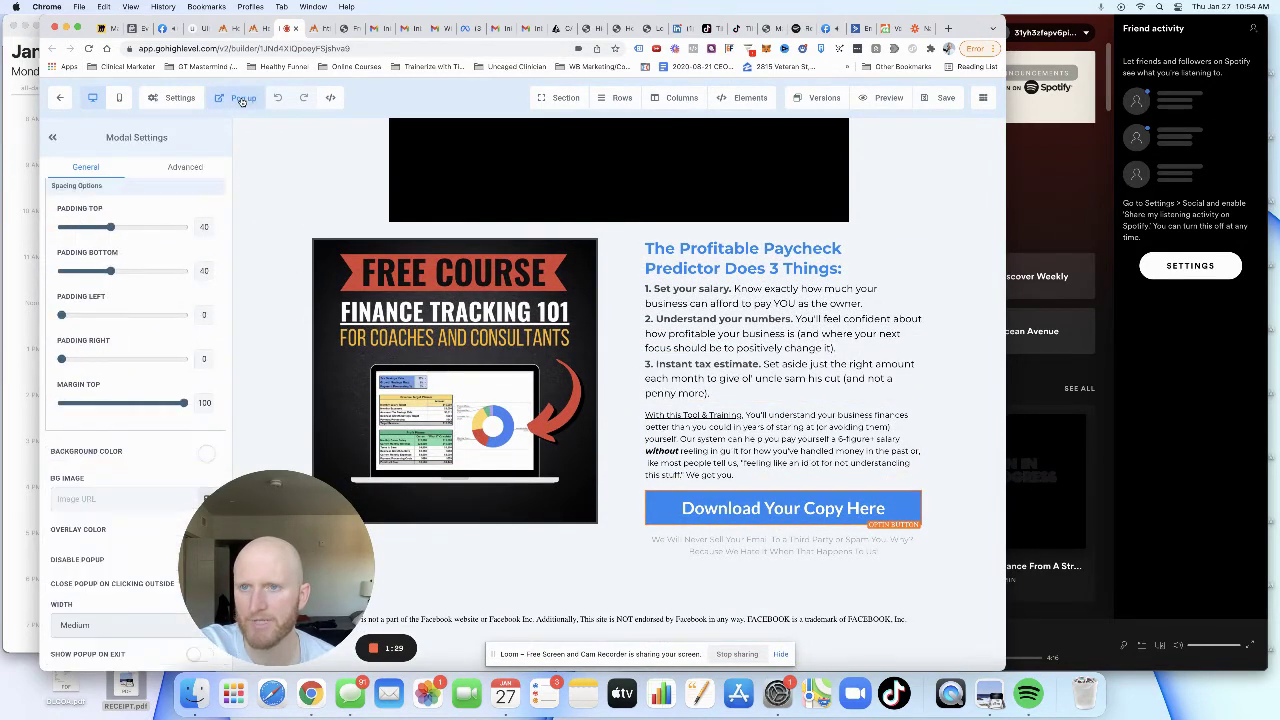
scroll(640, 423, "down", 3)
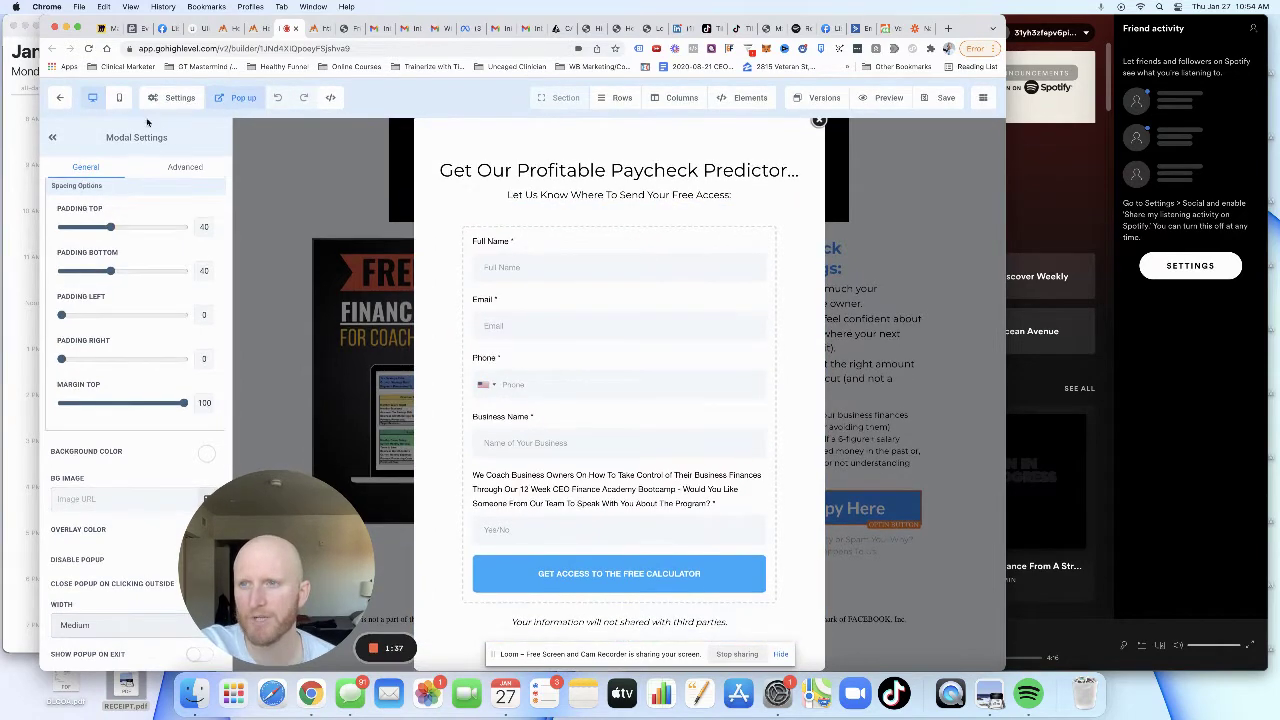
left_click(61, 99)
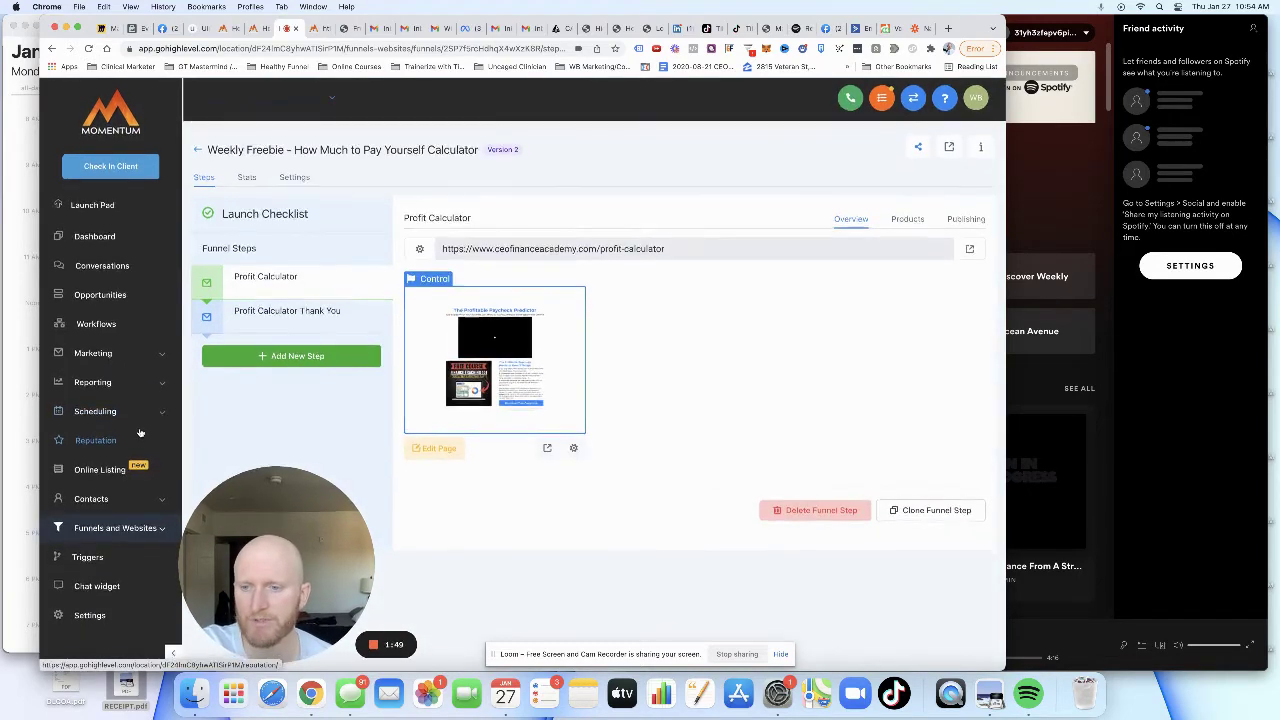
Step: Start creating a new pipeline in the account's pipeline settings
left_click(92, 619)
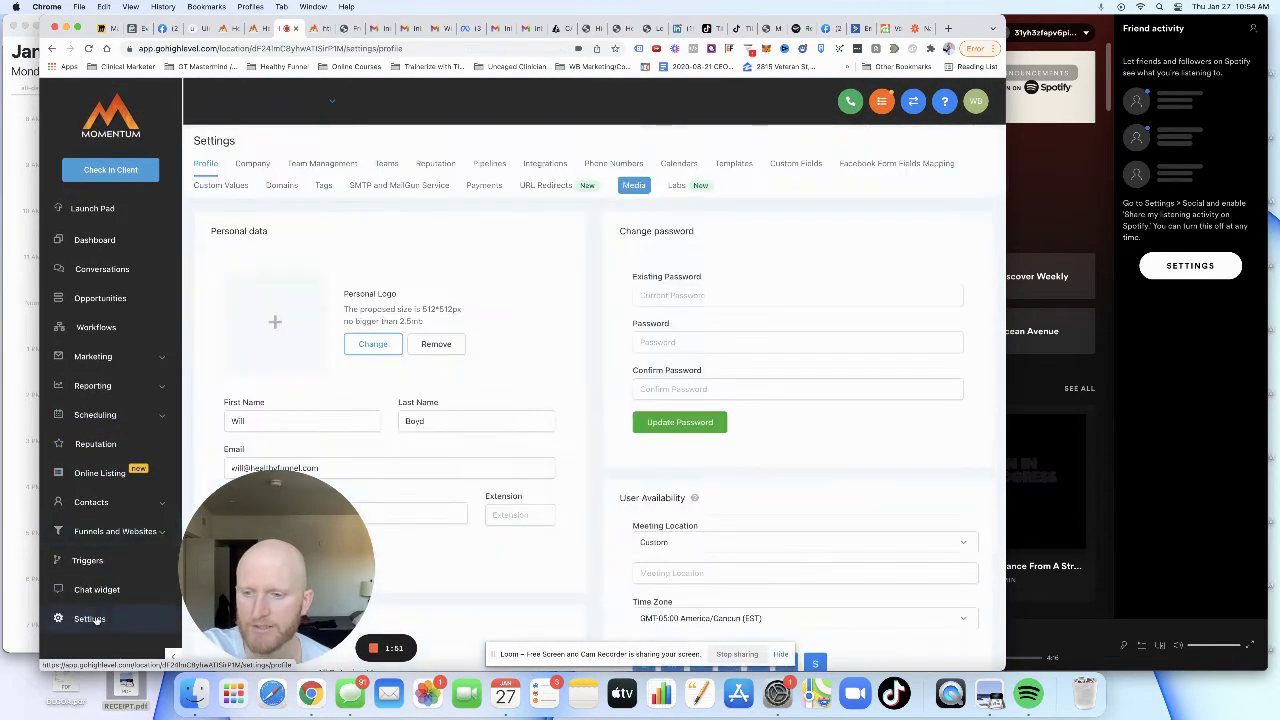
scroll(409, 340, "down", 1)
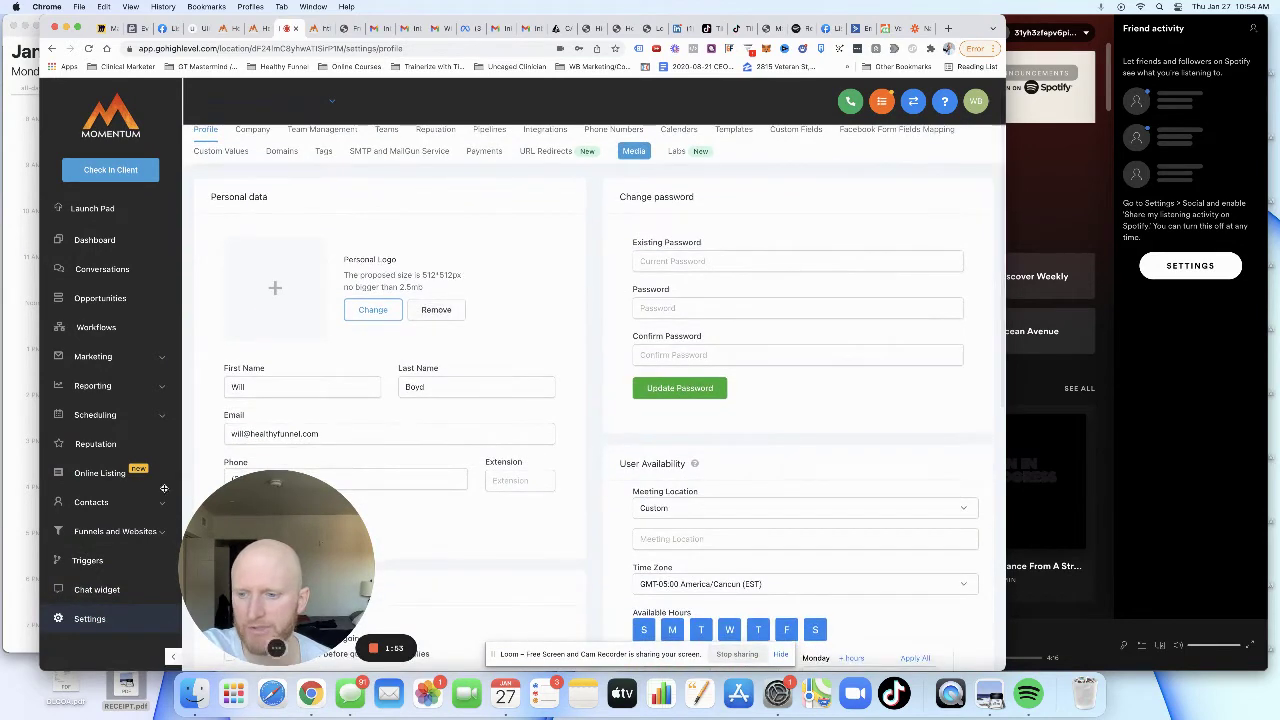
scroll(357, 513, "up", 1)
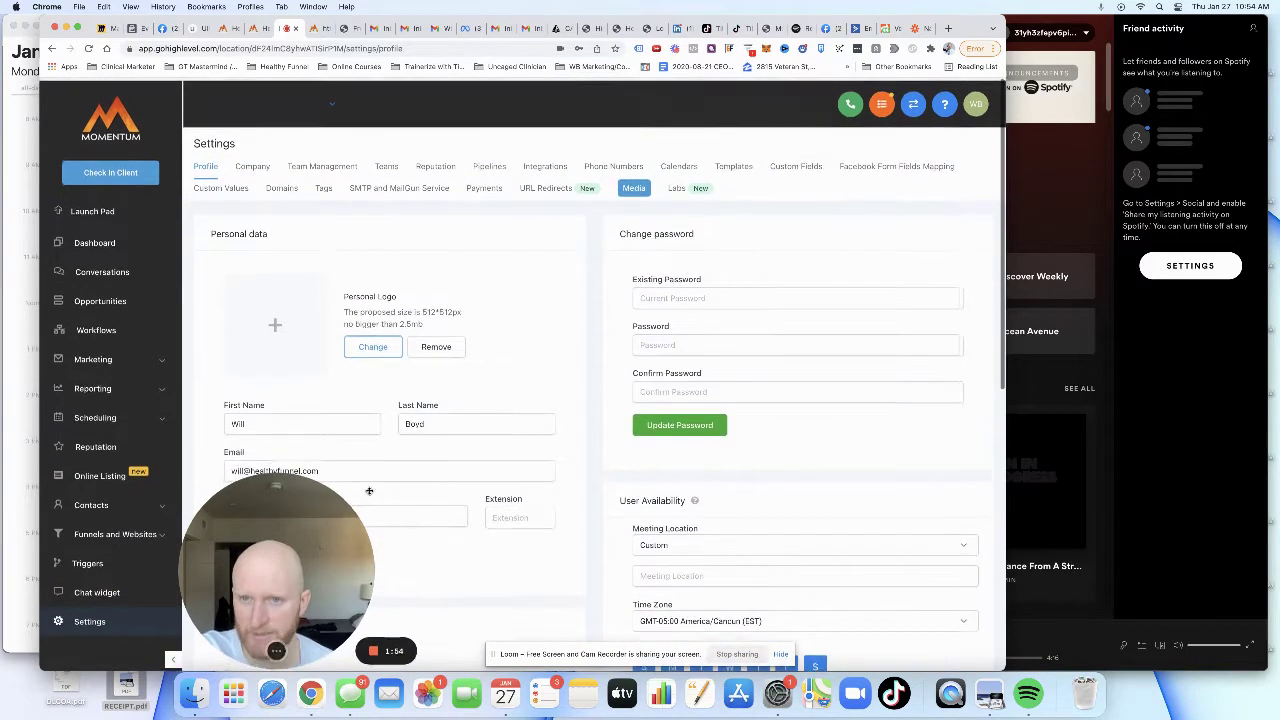
left_click(490, 164)
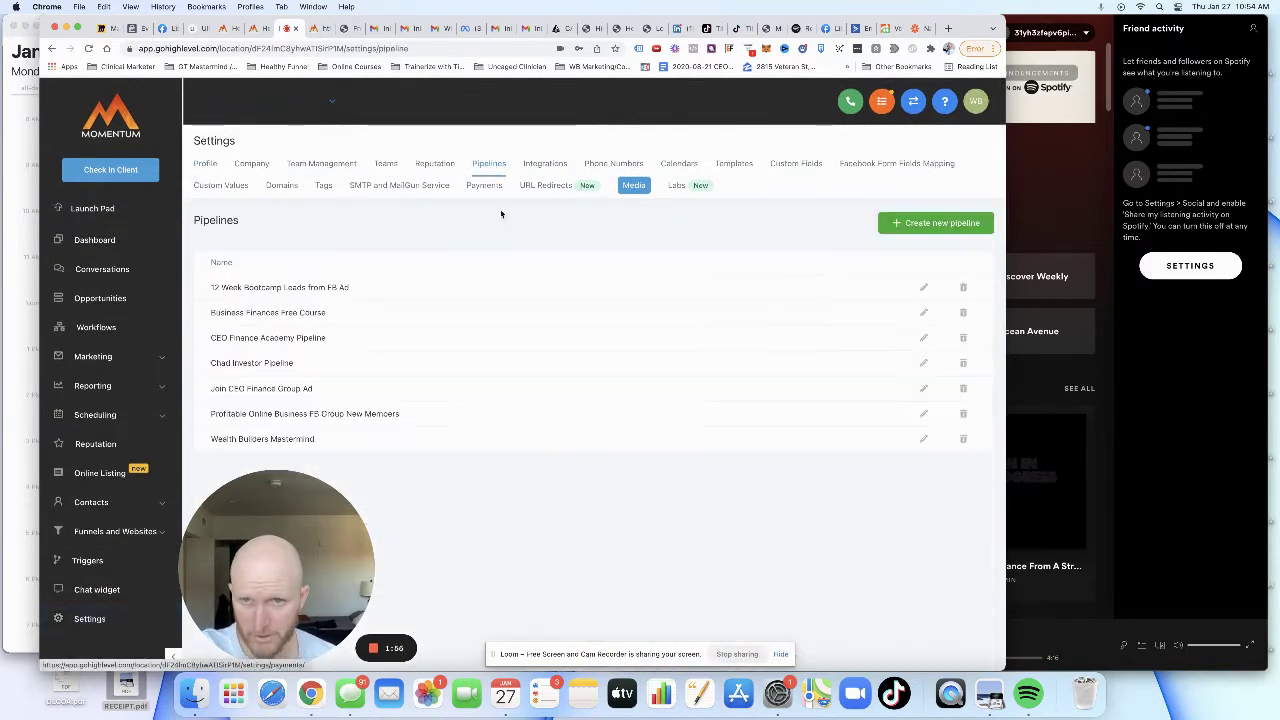
left_click(938, 228)
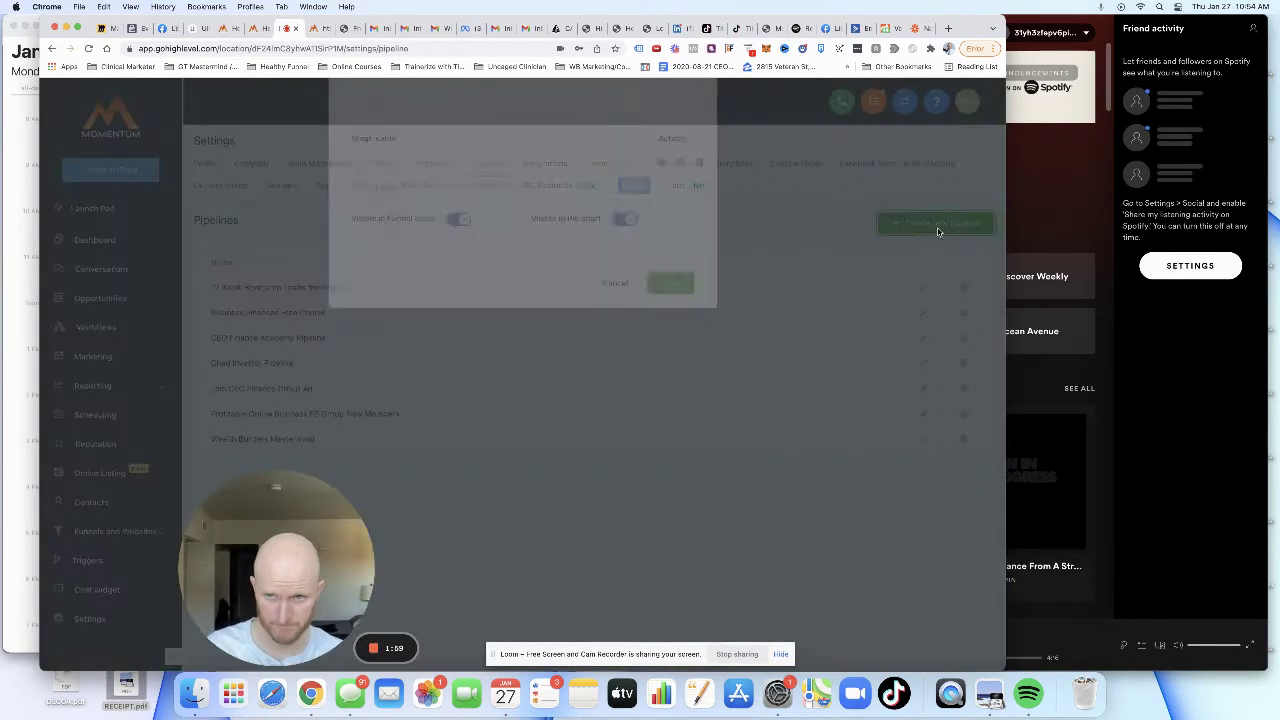
Step: Name the new pipeline Paycheck Predictor Calculator Leads and its first stage Lead
left_click(458, 163)
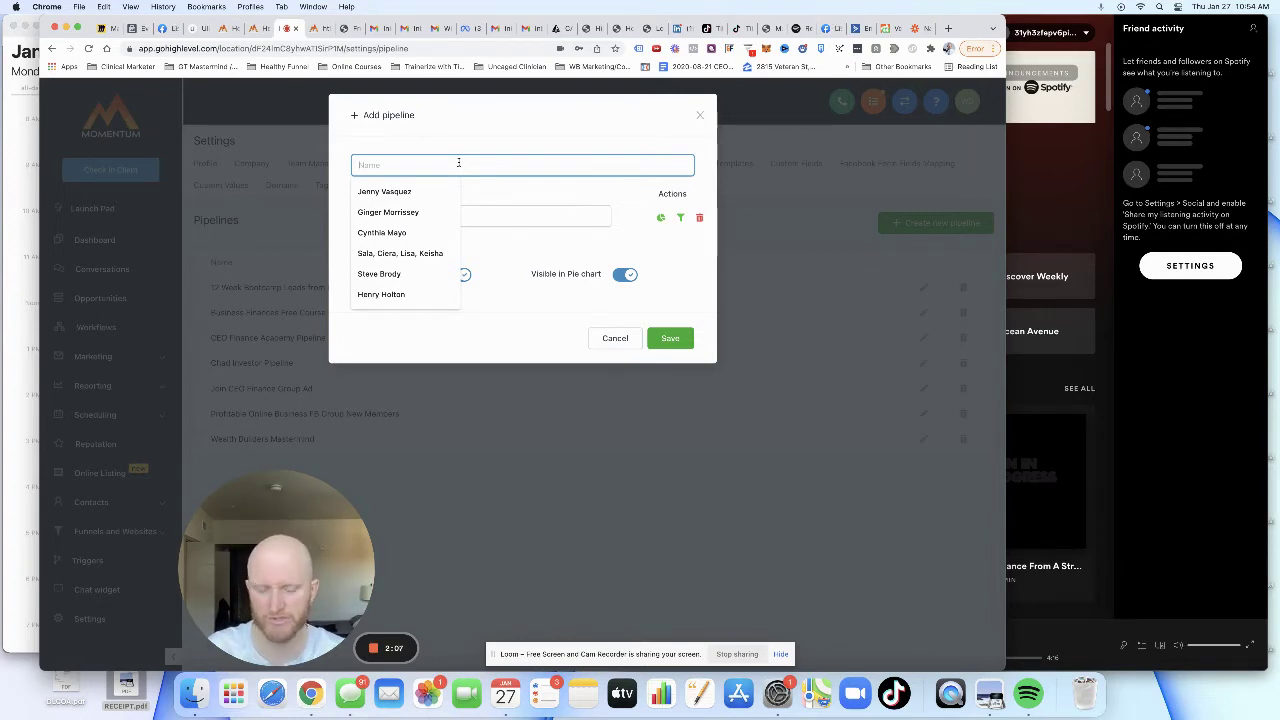
type("Psyche")
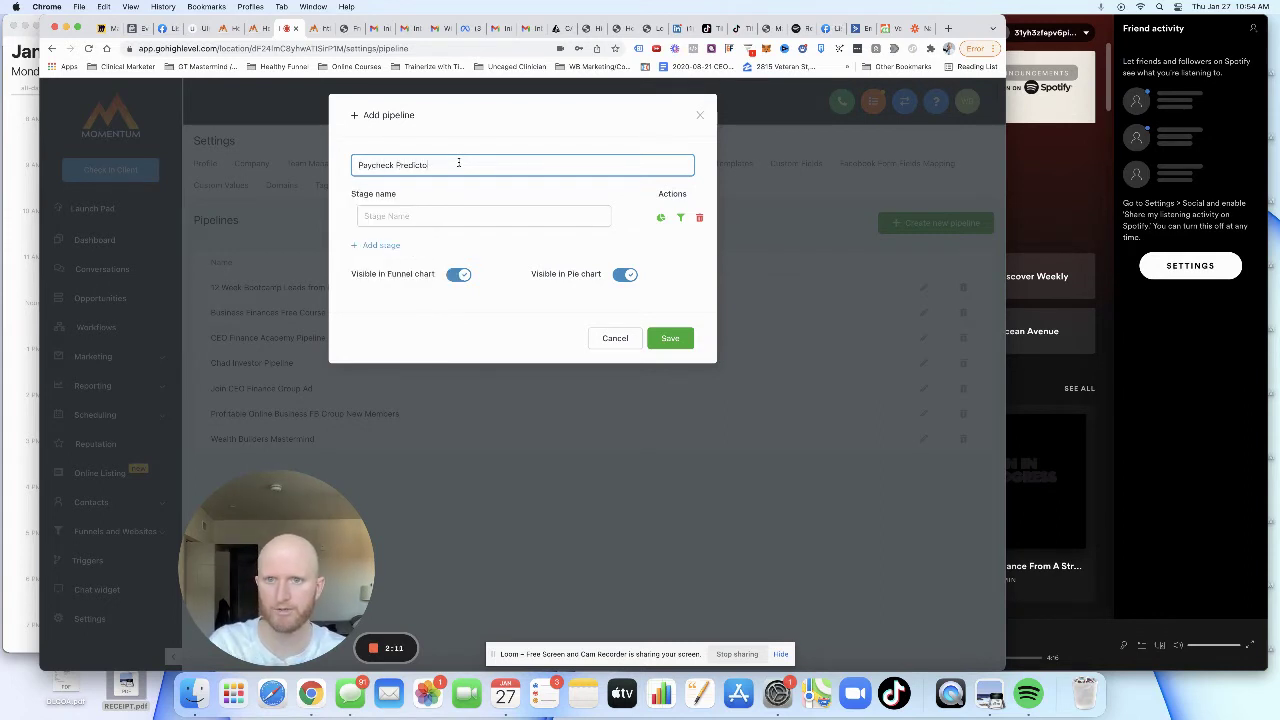
type("ck Predictor Lead")
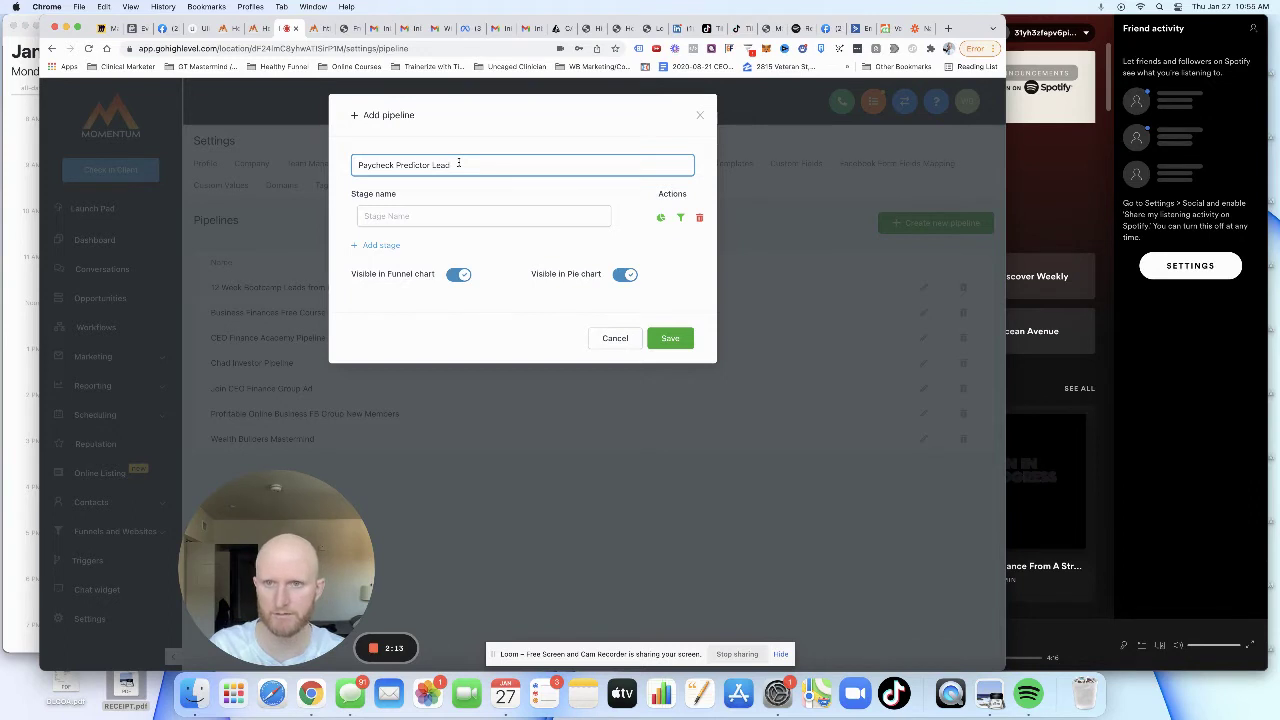
type("lculator")
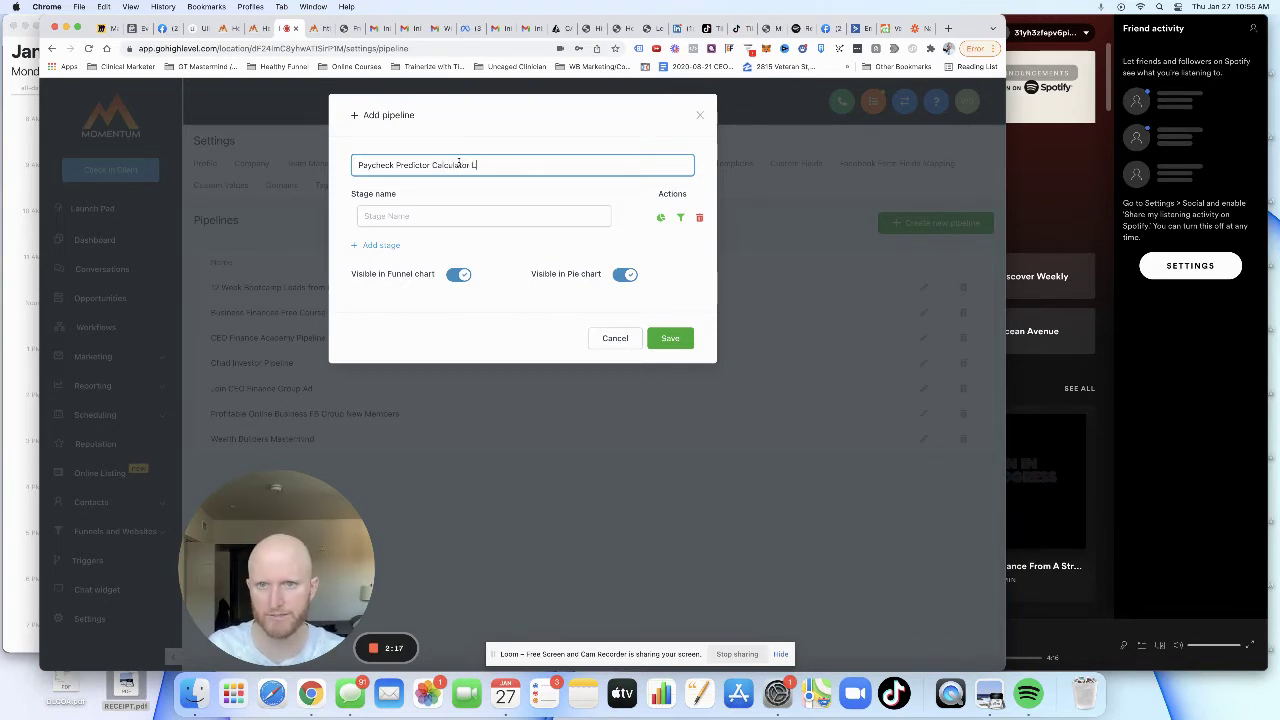
type(" Leads")
left_click(463, 213)
type("Lead")
left_click(392, 246)
left_click(416, 248)
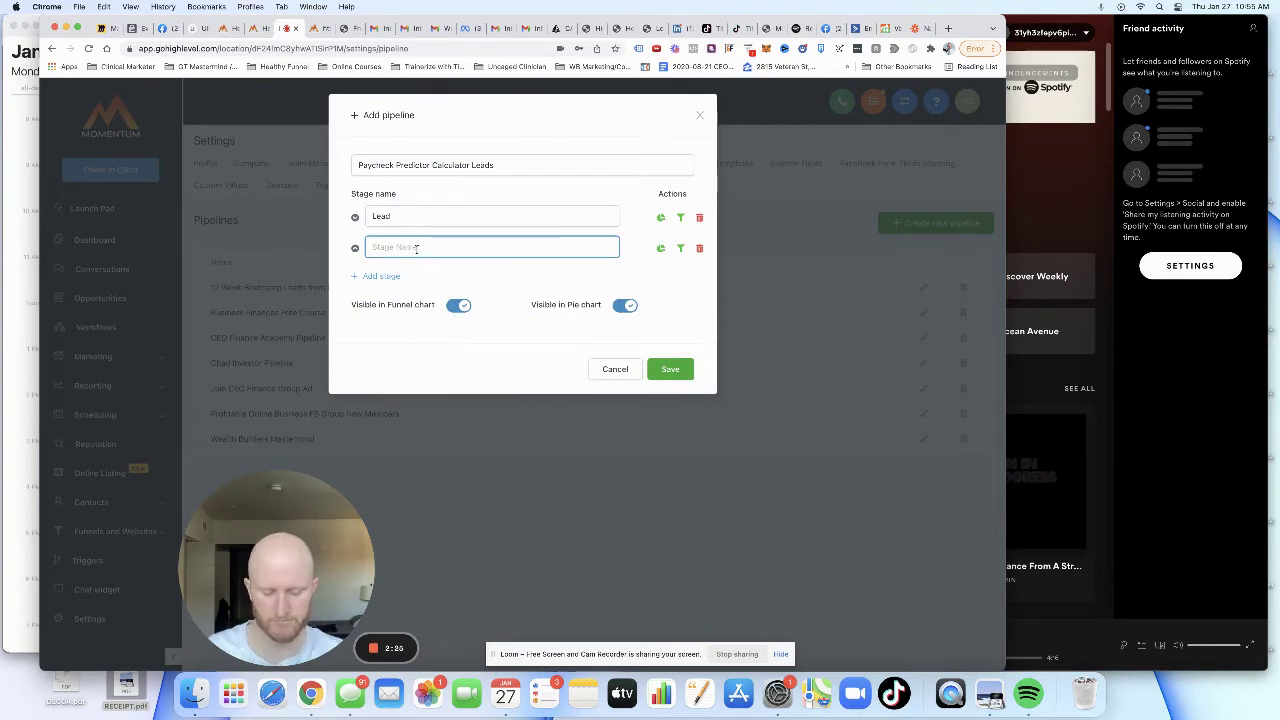
left_click(681, 372)
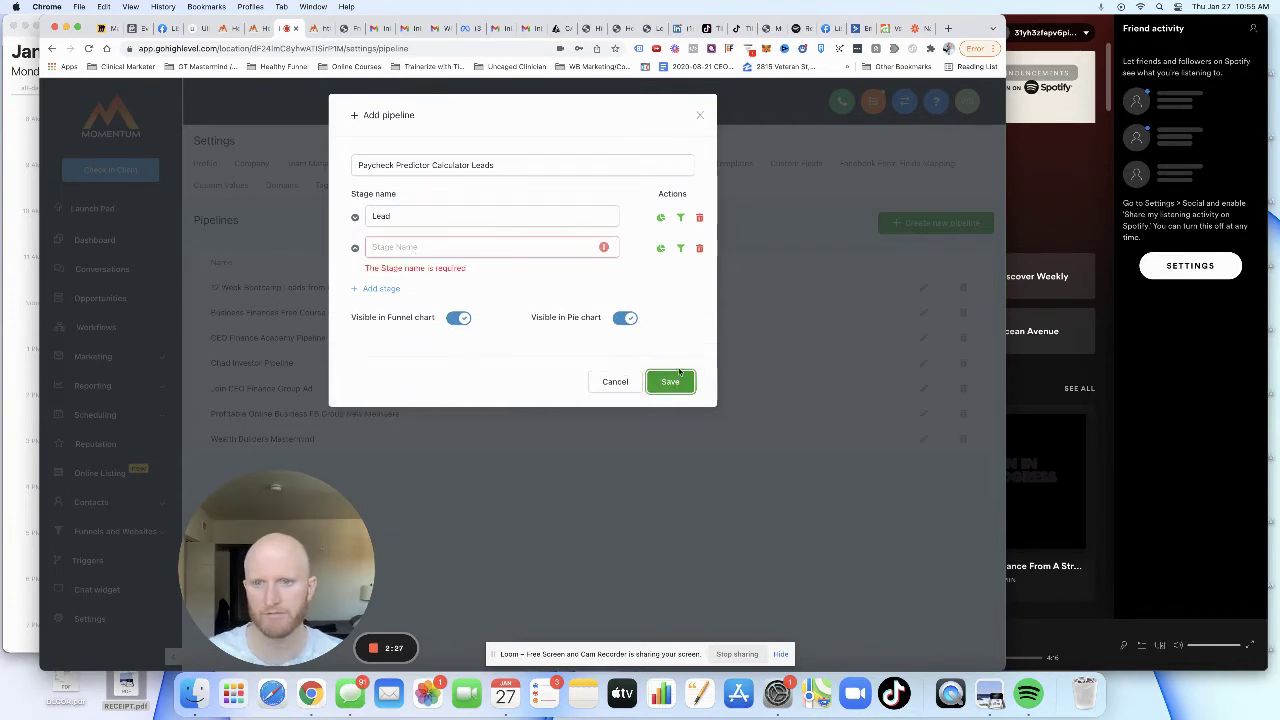
left_click(699, 248)
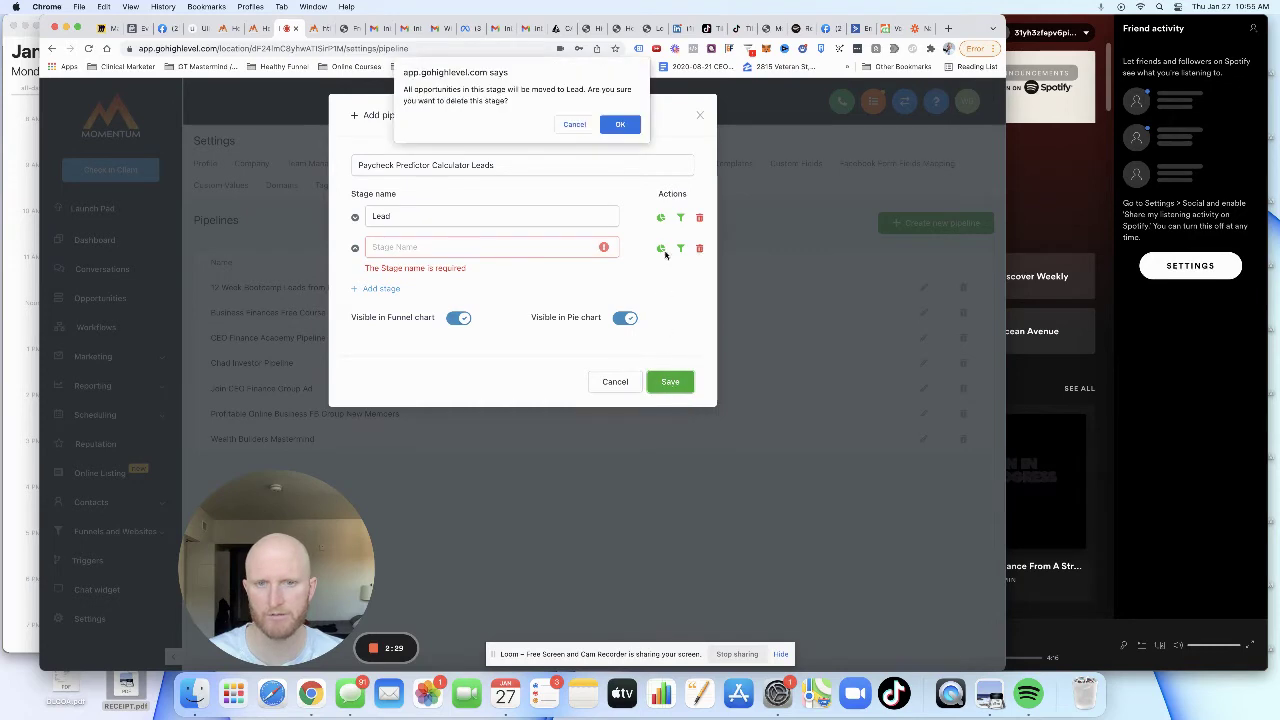
key("Return")
Step: Save the new pipeline
left_click(670, 338)
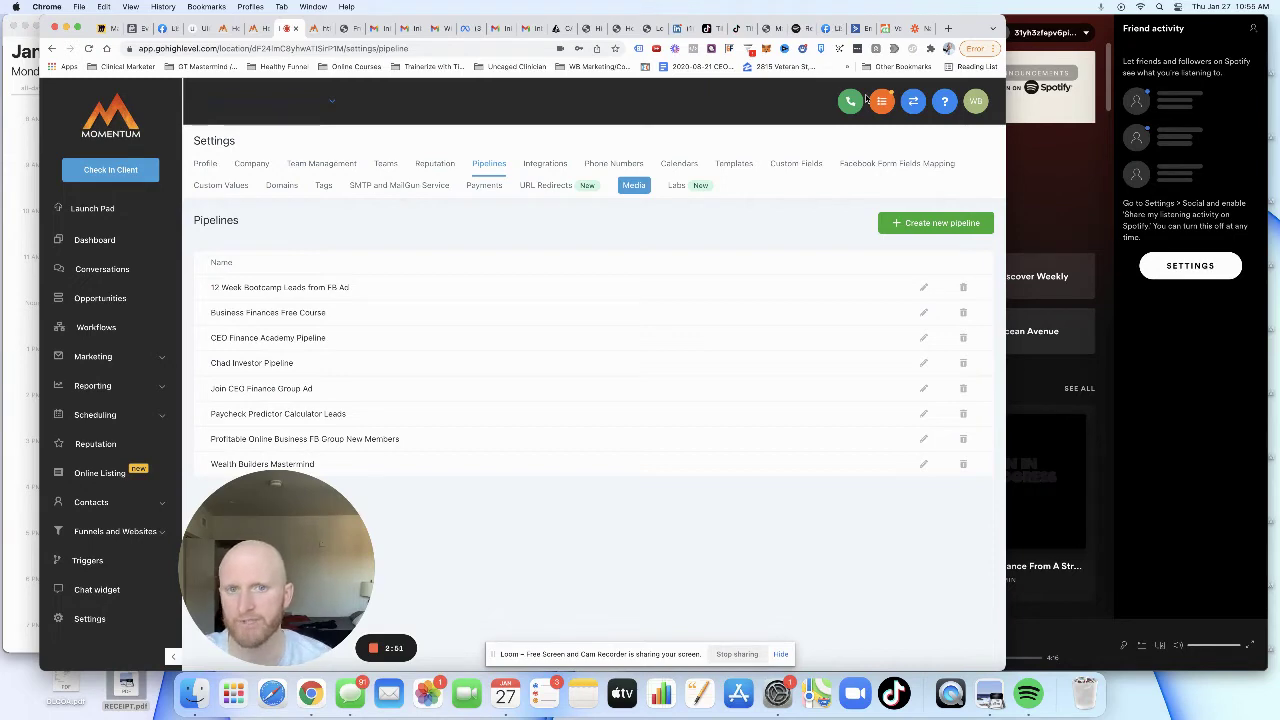
Step: Go to the account's triggers and start adding a new trigger
left_click(107, 566)
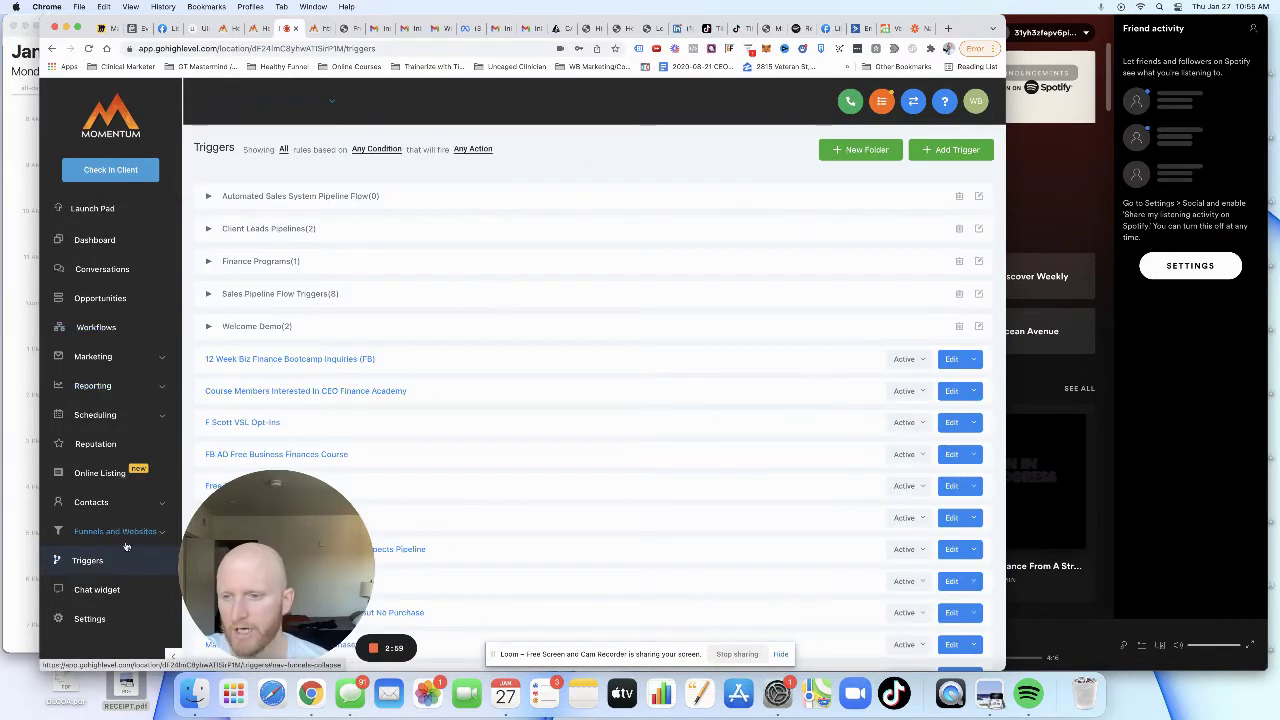
scroll(465, 250, "down", 2)
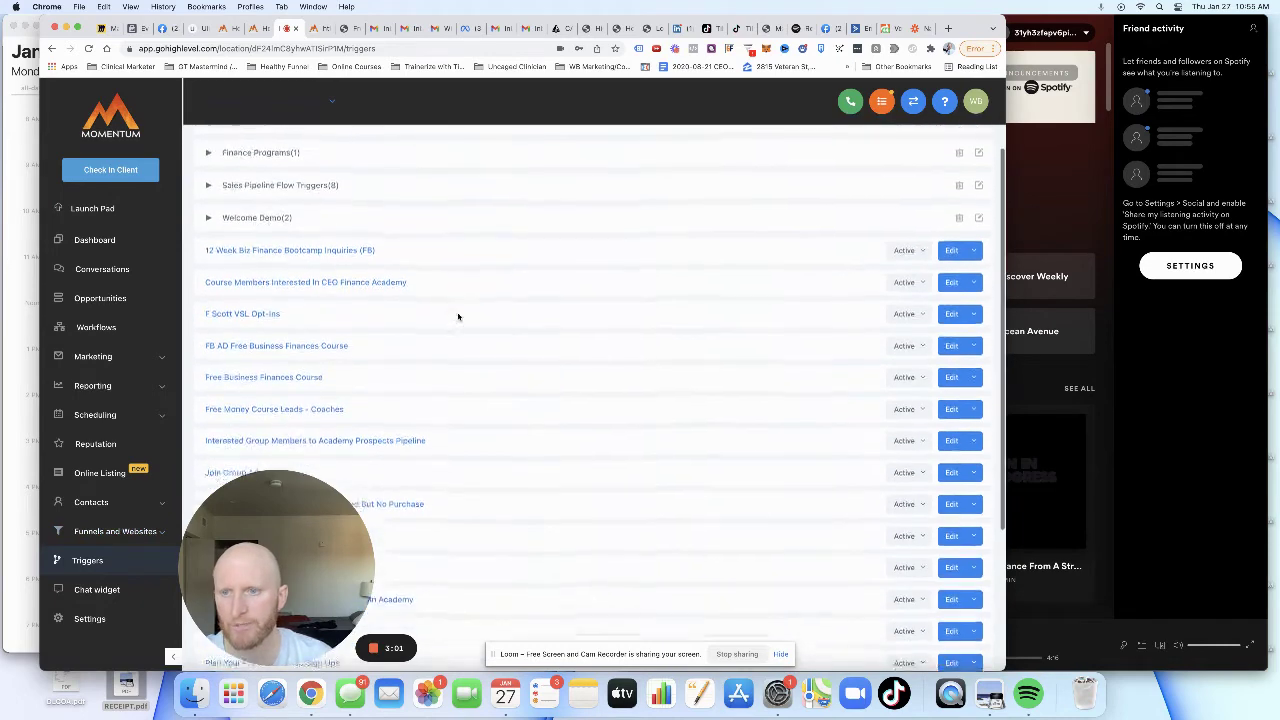
scroll(458, 316, "up", 2)
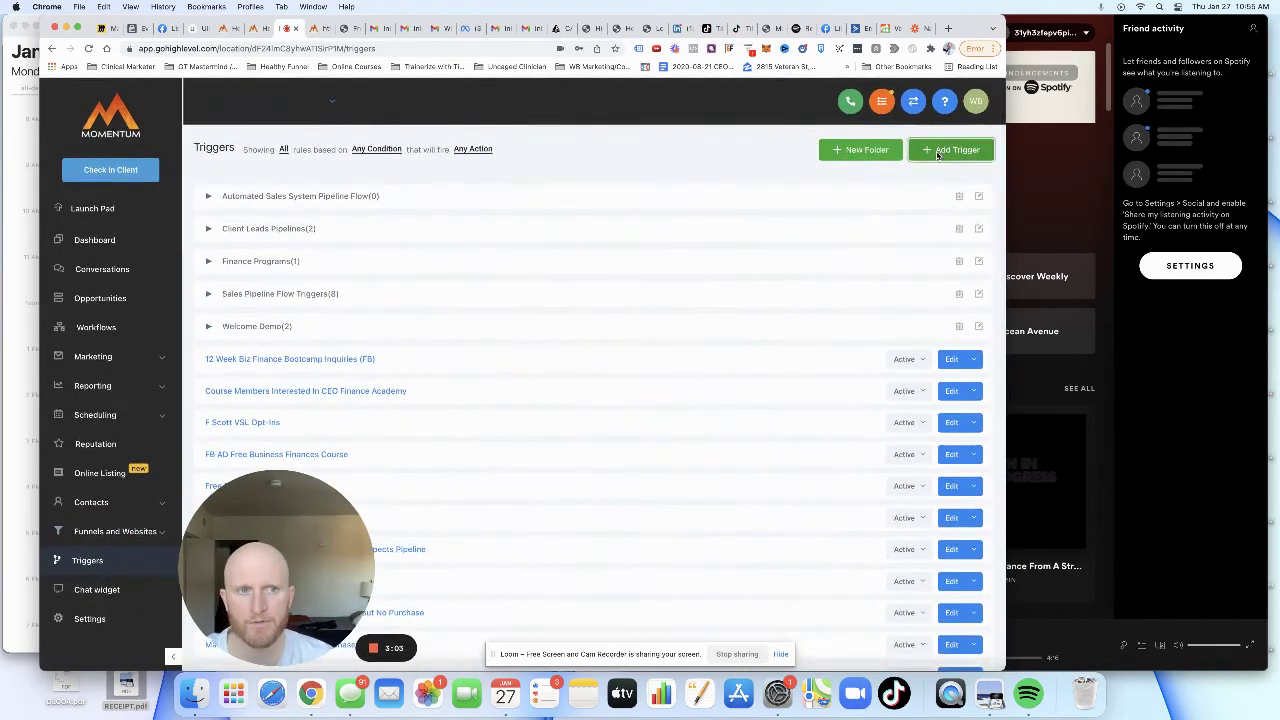
left_click(935, 152)
Step: Name the trigger Paycheck Predictor Calculator Leads and save it without choosing a folder
left_click(449, 178)
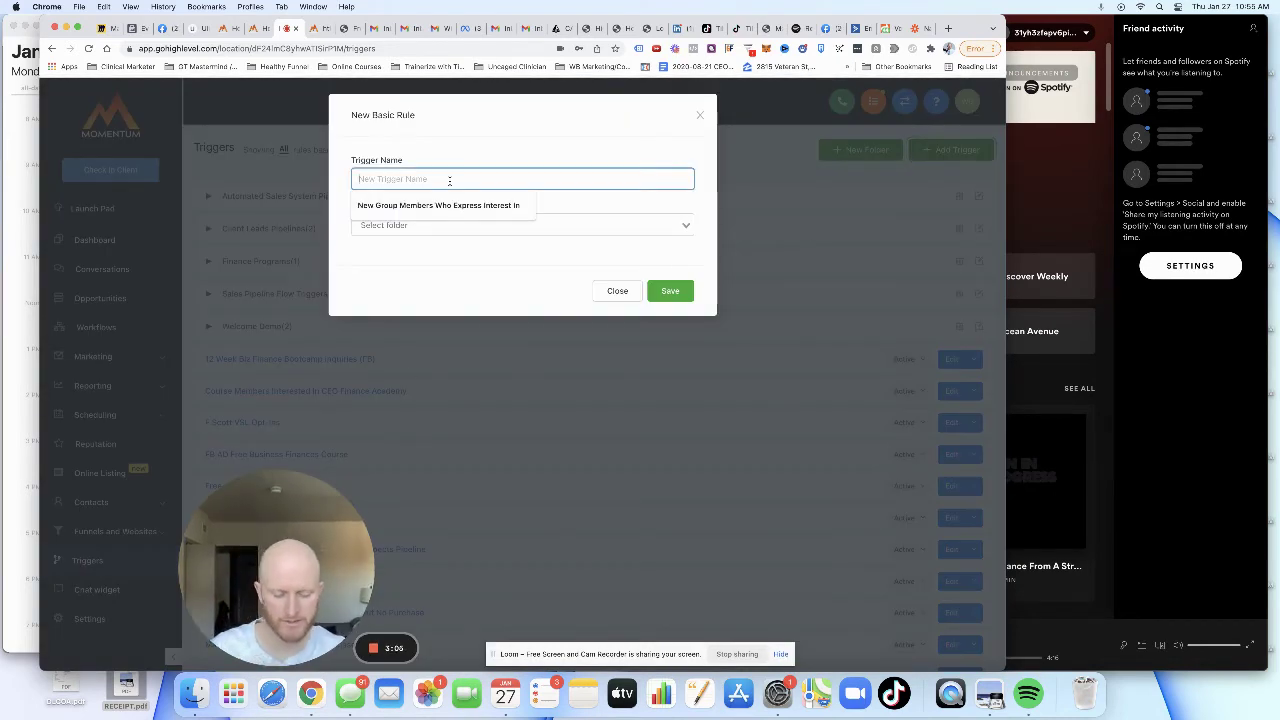
type("New")
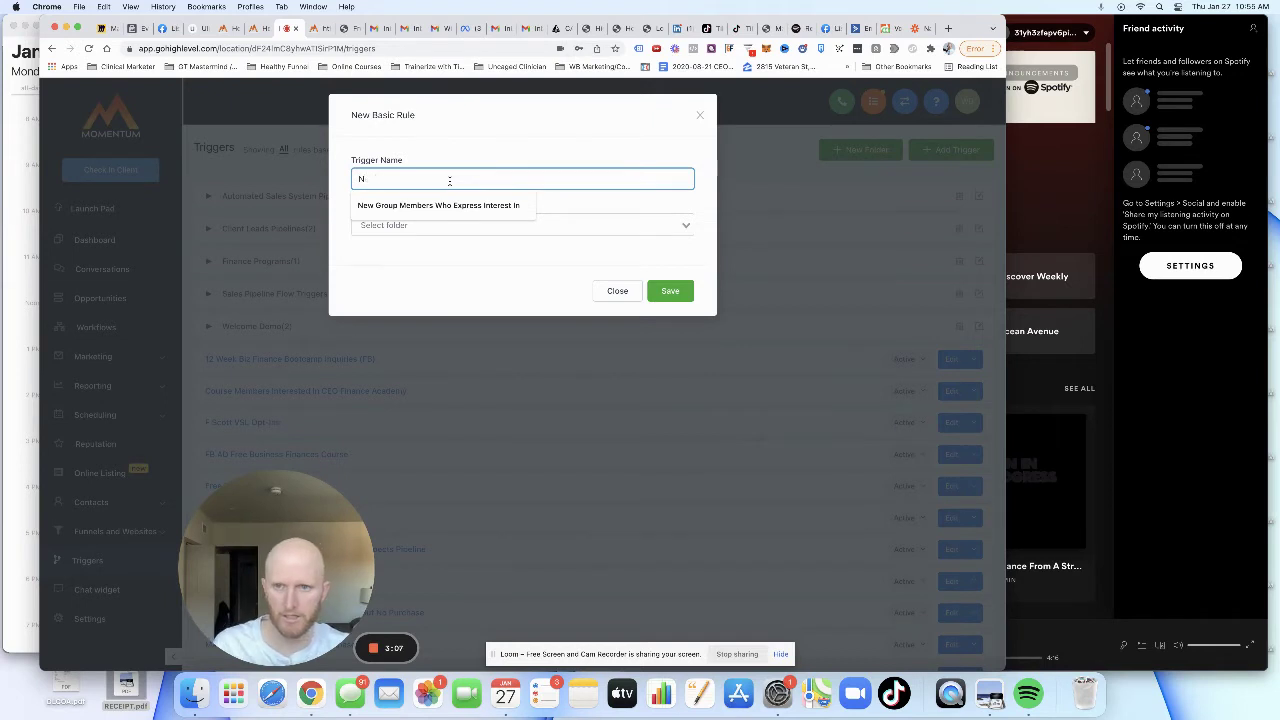
key("BackSpace")
type("P")
type("i")
key("BackSpace")
key("BackSpace")
type("ayc")
key("BackSpace")
key("BackSpace")
key("BackSpace")
type("Pa")
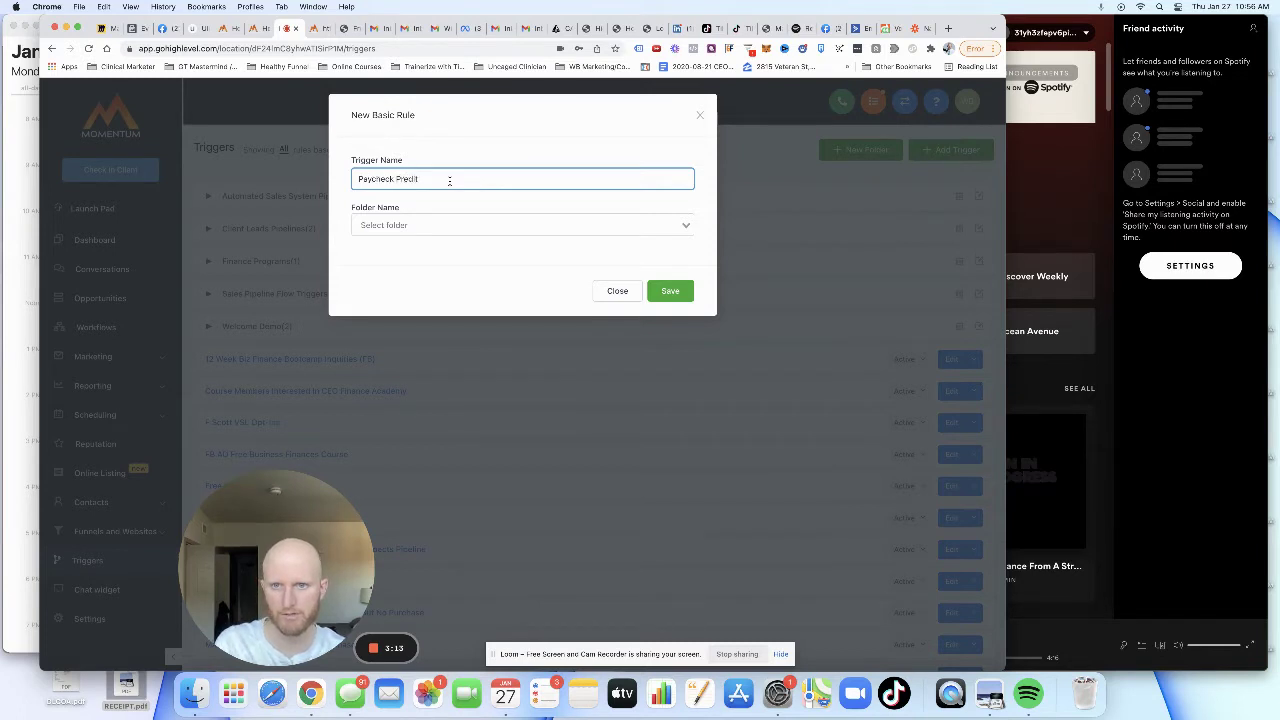
type("ycheck Predictor Calculator Leads")
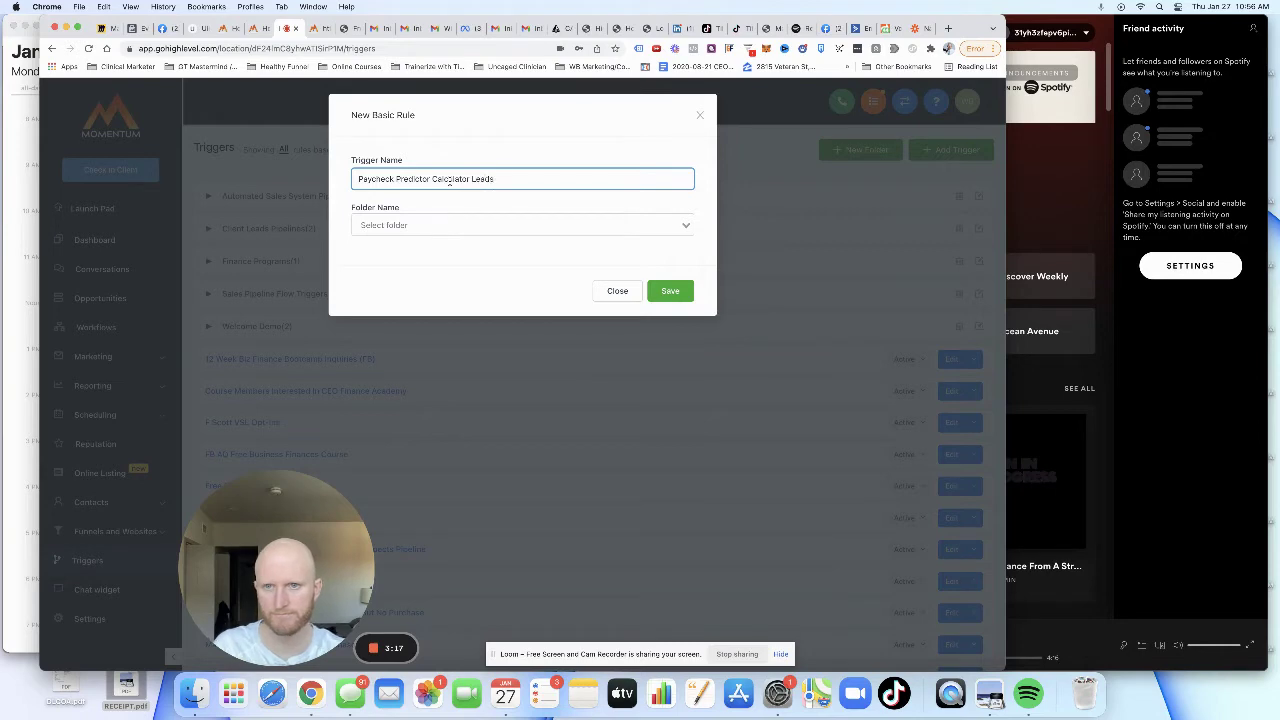
left_click(500, 221)
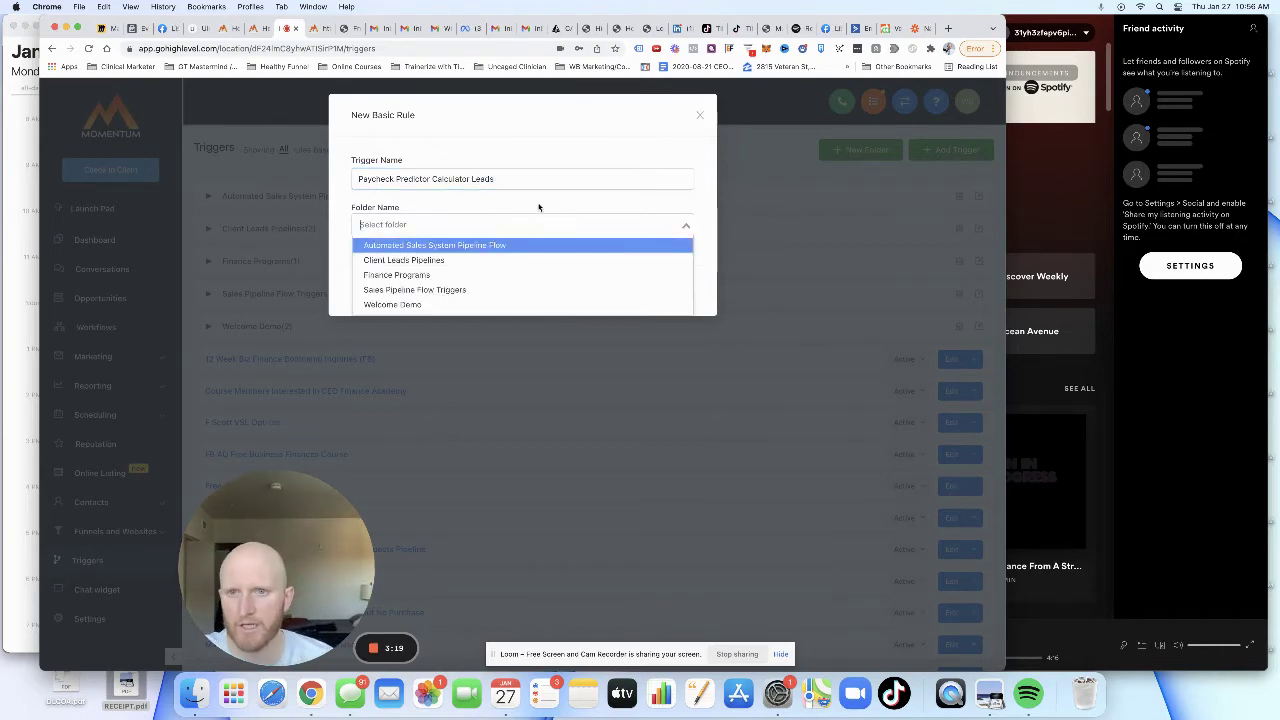
left_click(538, 205)
left_click(668, 296)
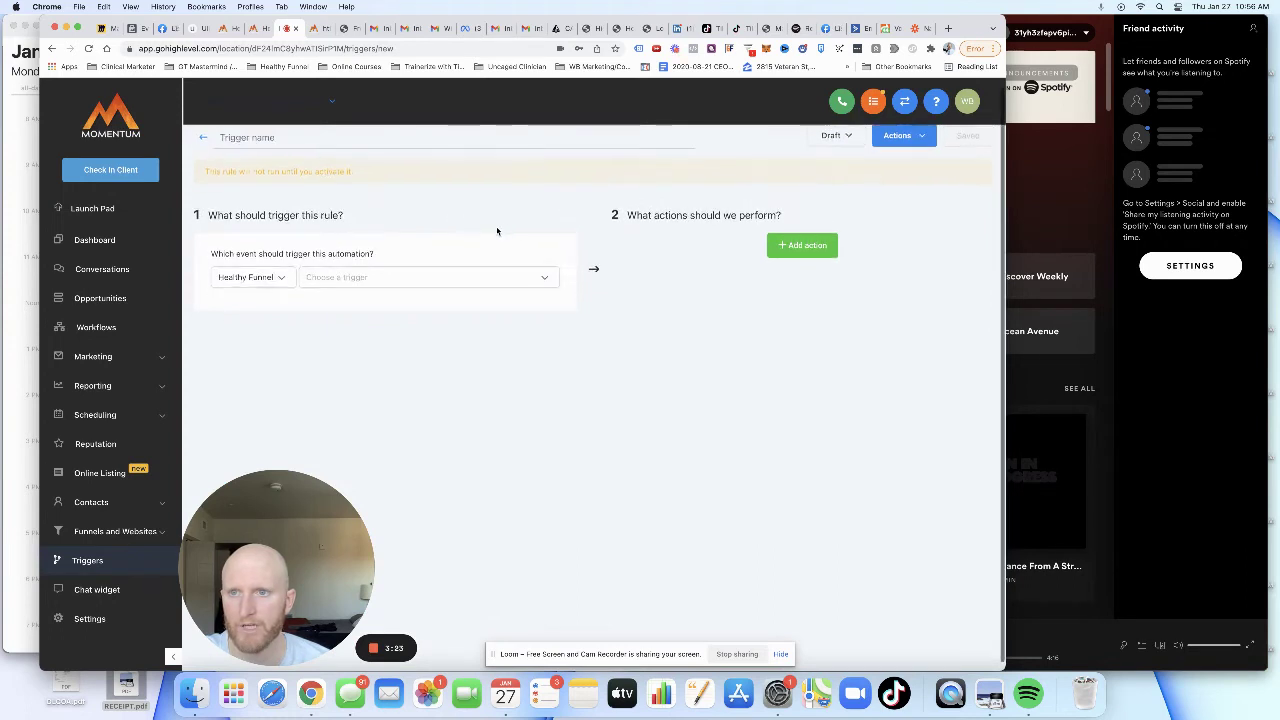
Step: Set the event that fires the automation to Form Submitted
left_click(414, 290)
scroll(388, 357, "down", 3)
scroll(391, 357, "down", 2)
left_click(428, 450)
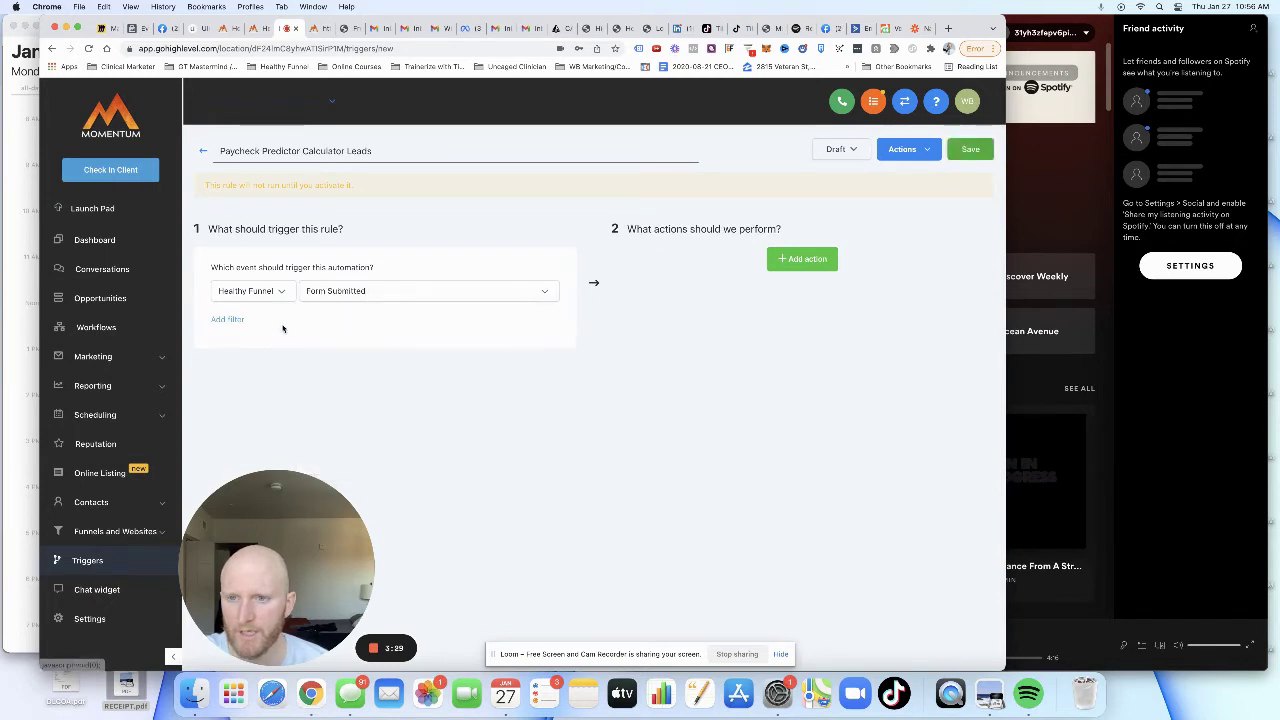
Step: Add a filter limiting the trigger to submissions where Form is Paycheck Calculator Leads
left_click(230, 319)
scroll(334, 325, "down", 1)
left_click(334, 322)
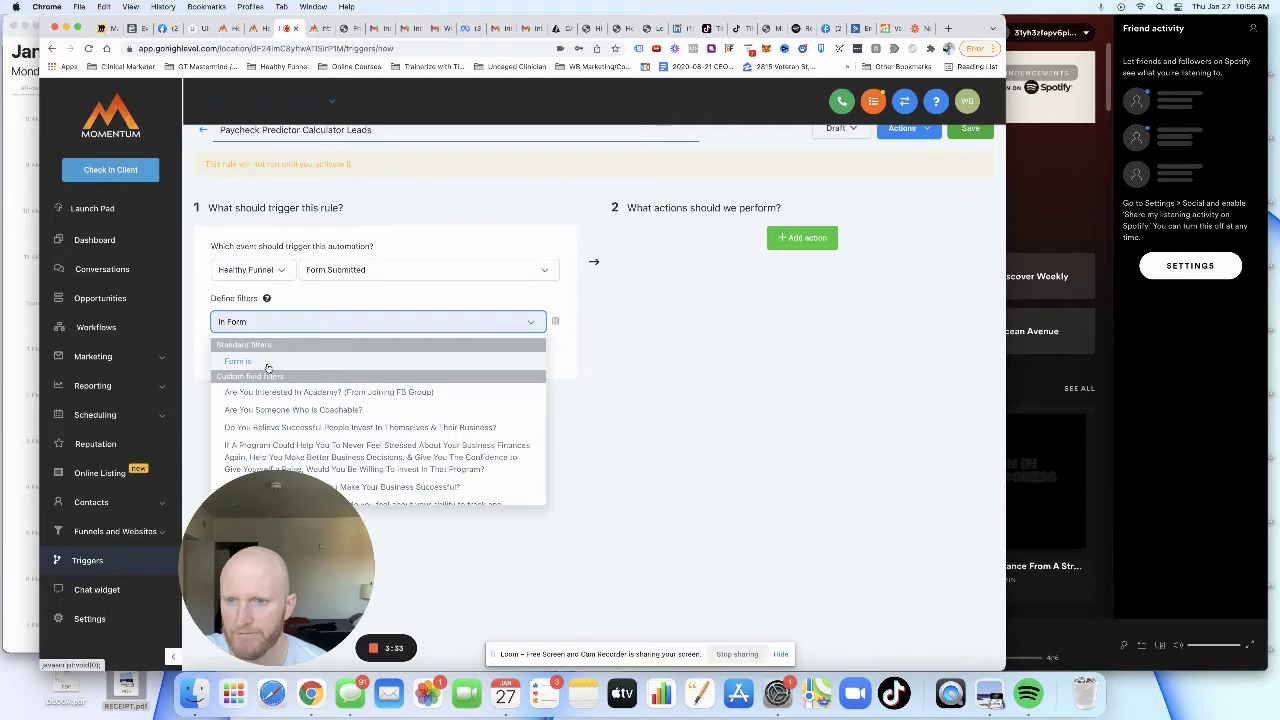
left_click(266, 364)
left_click(460, 322)
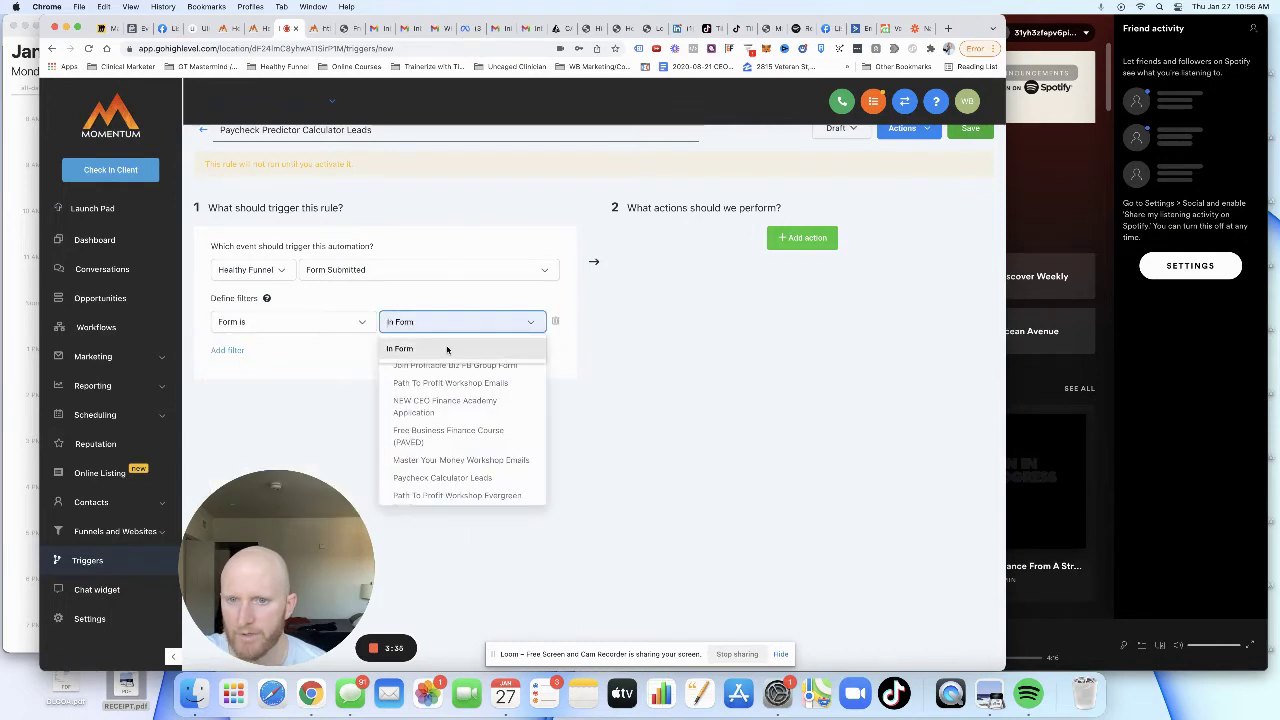
scroll(450, 360, "down", 2)
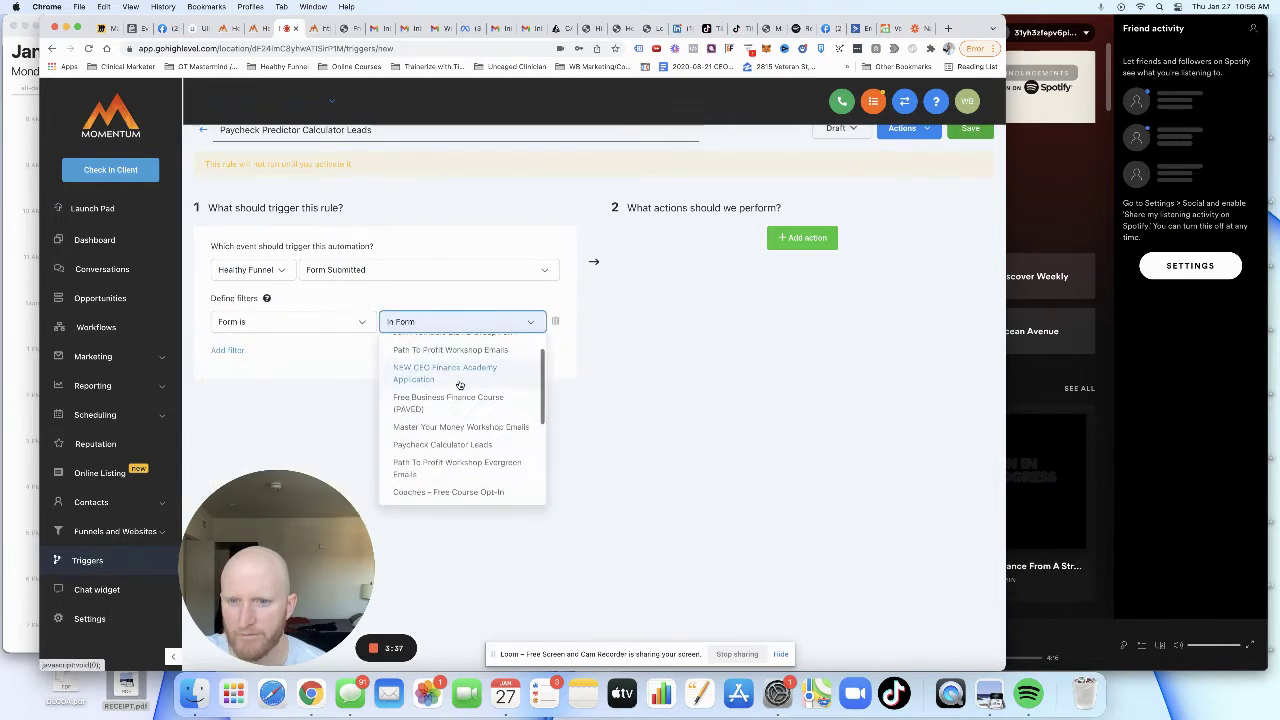
scroll(460, 385, "down", 3)
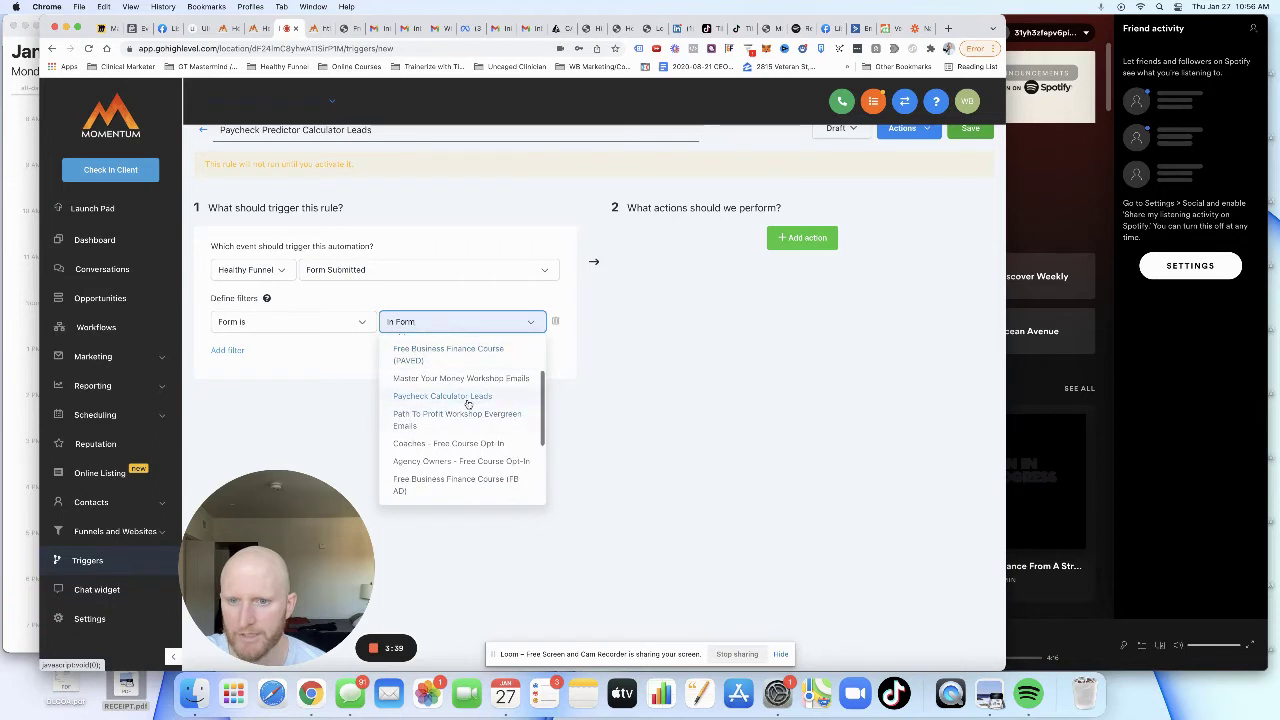
left_click(467, 400)
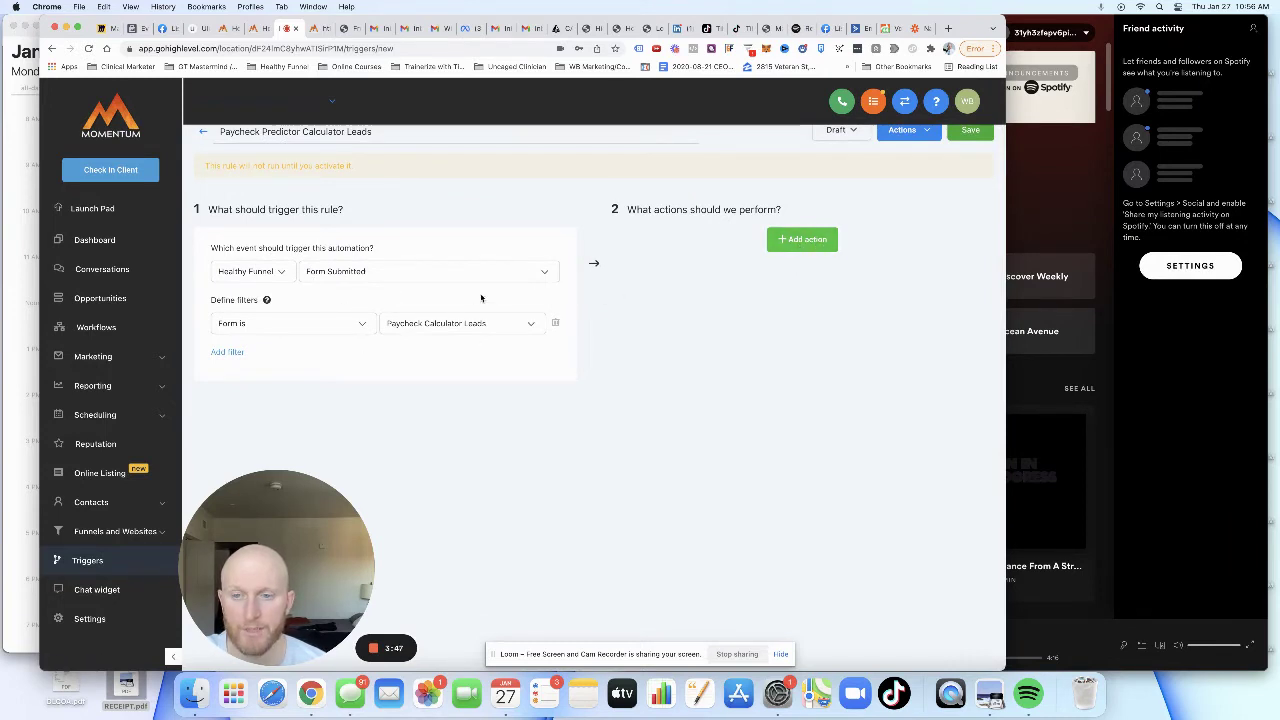
Step: Add an Add / Update Opportunity action that uses the Paycheck Predictor Calculator Leads pipeline
left_click(830, 236)
left_click(804, 278)
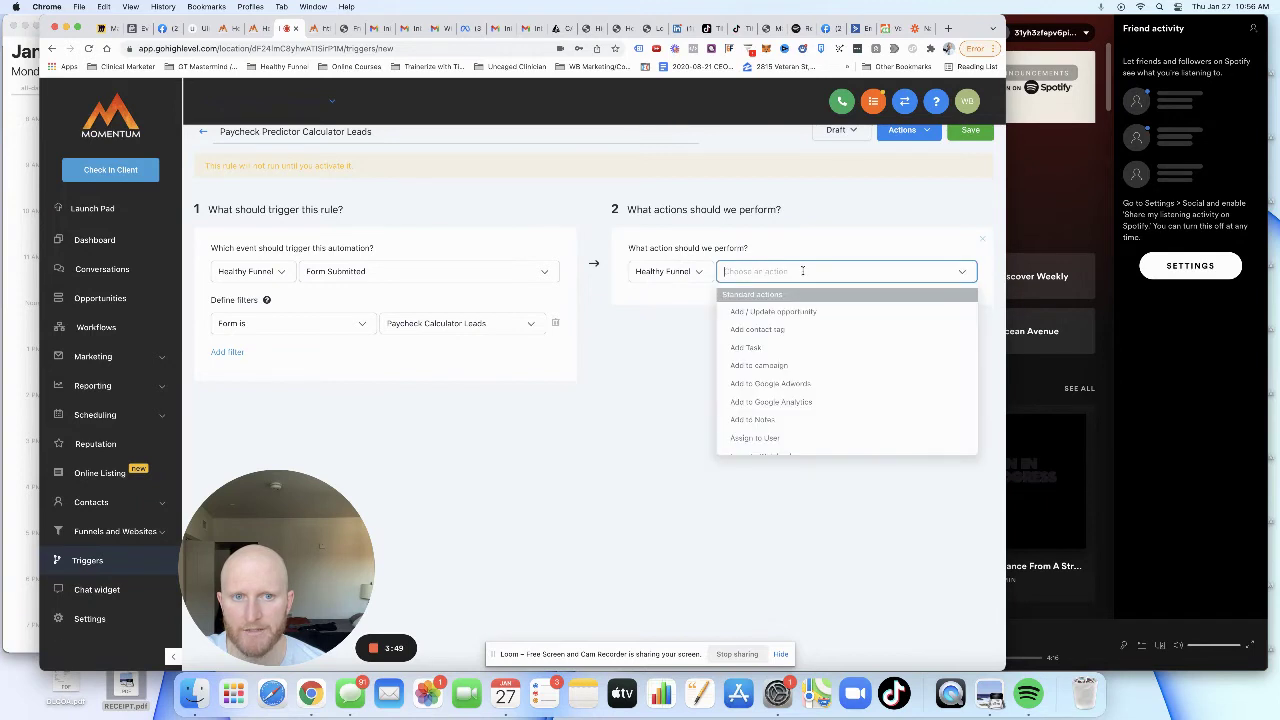
left_click(790, 311)
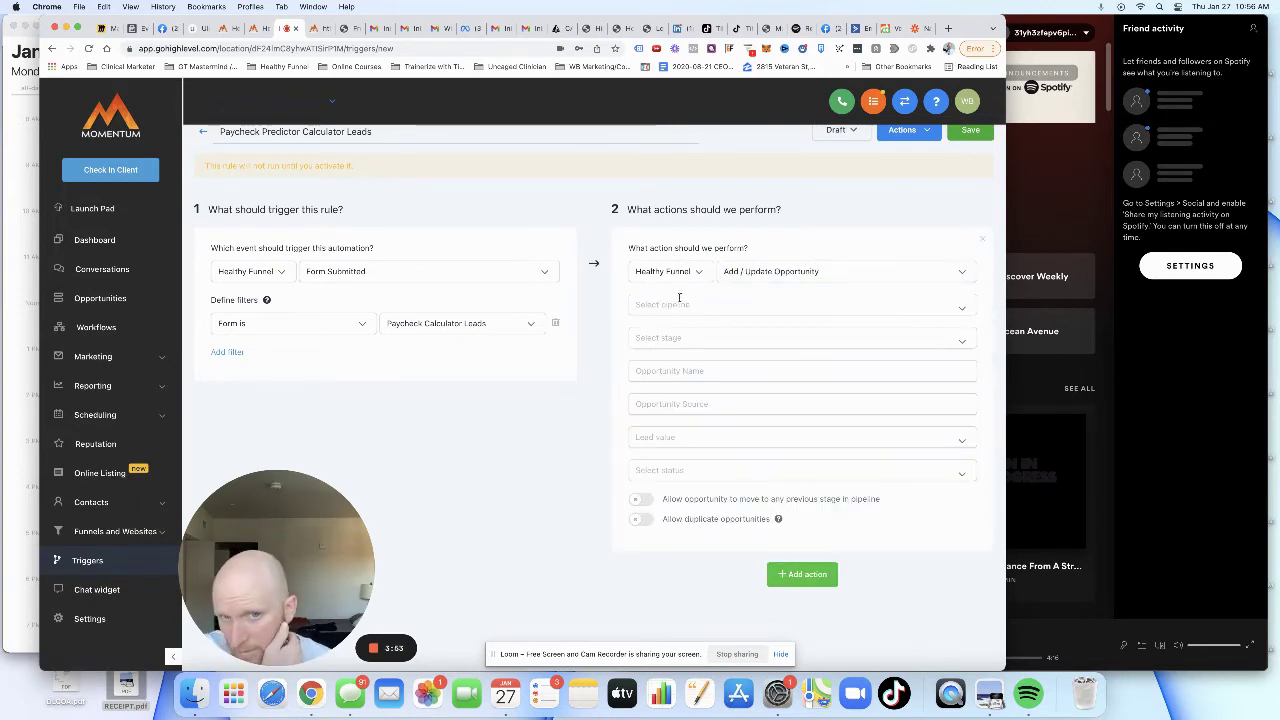
left_click(688, 302)
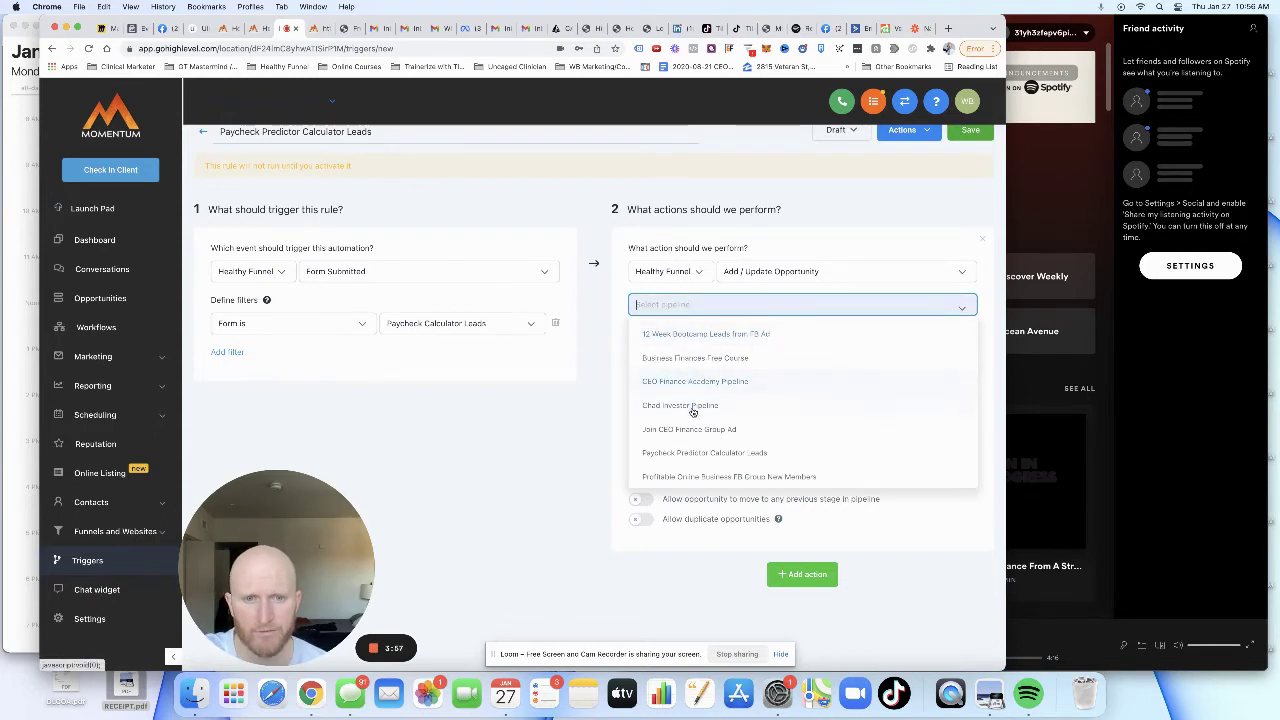
left_click(710, 451)
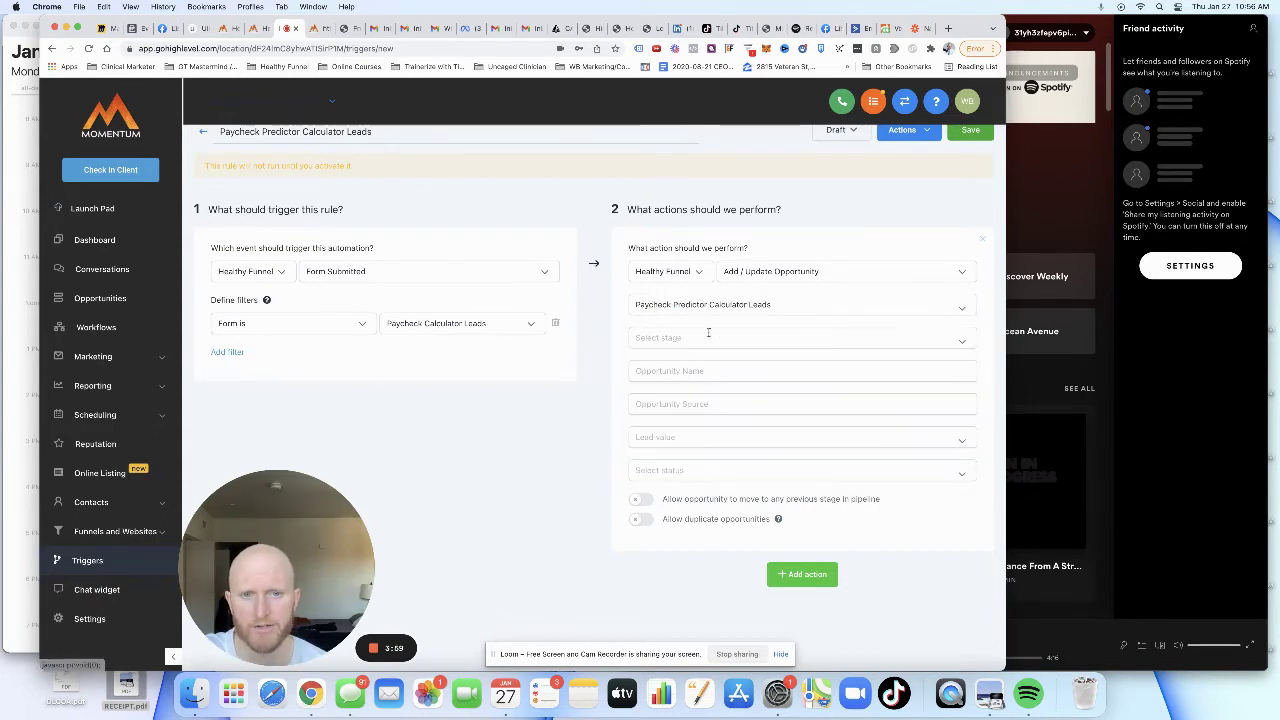
Step: Set the opportunity action's stage to Lead and its status to Open
left_click(706, 333)
left_click(666, 370)
left_click(665, 474)
left_click(663, 503)
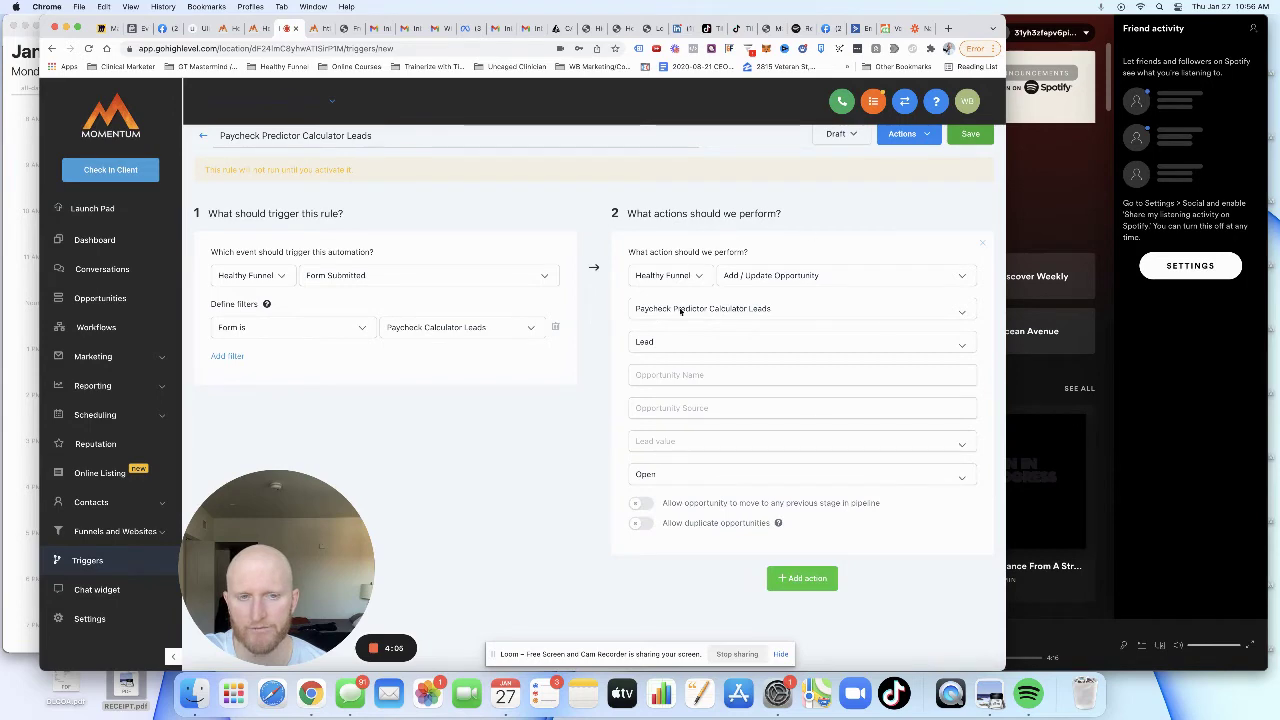
Step: Add a second action, Add Contact Tag, with the new tag "paycheck predictor calculator sign up"
left_click(802, 578)
left_click(794, 565)
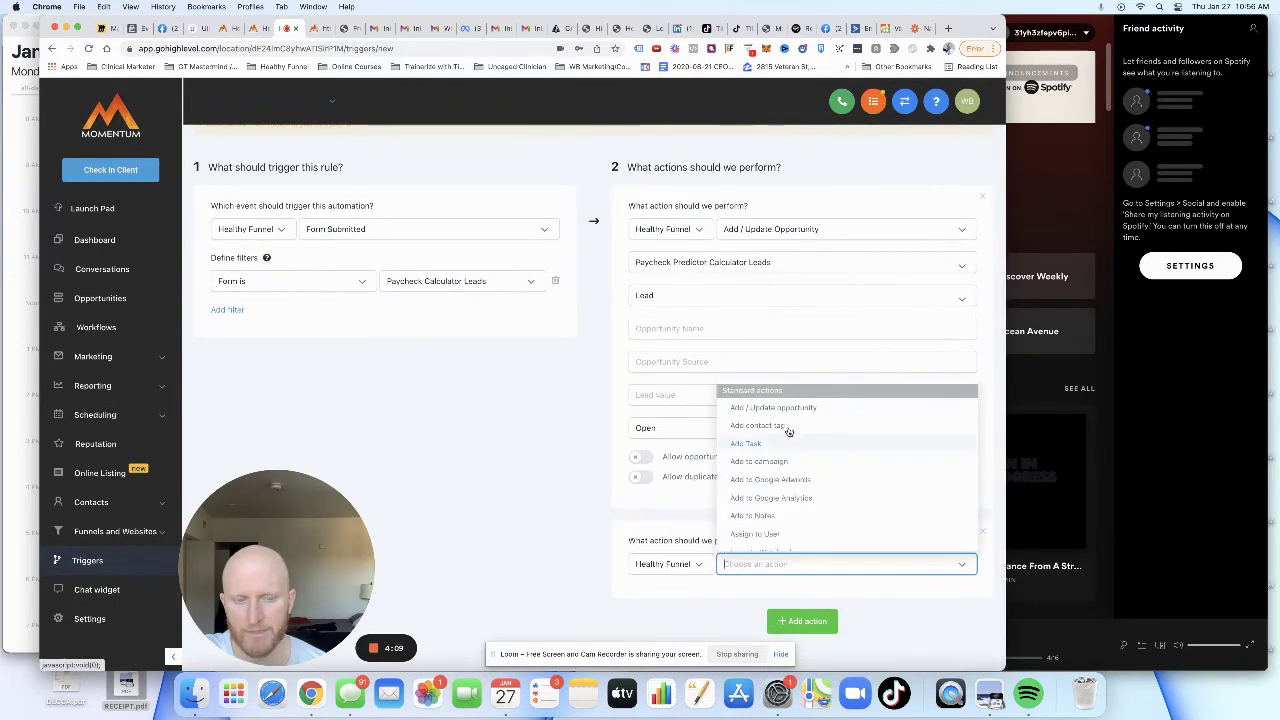
left_click(787, 426)
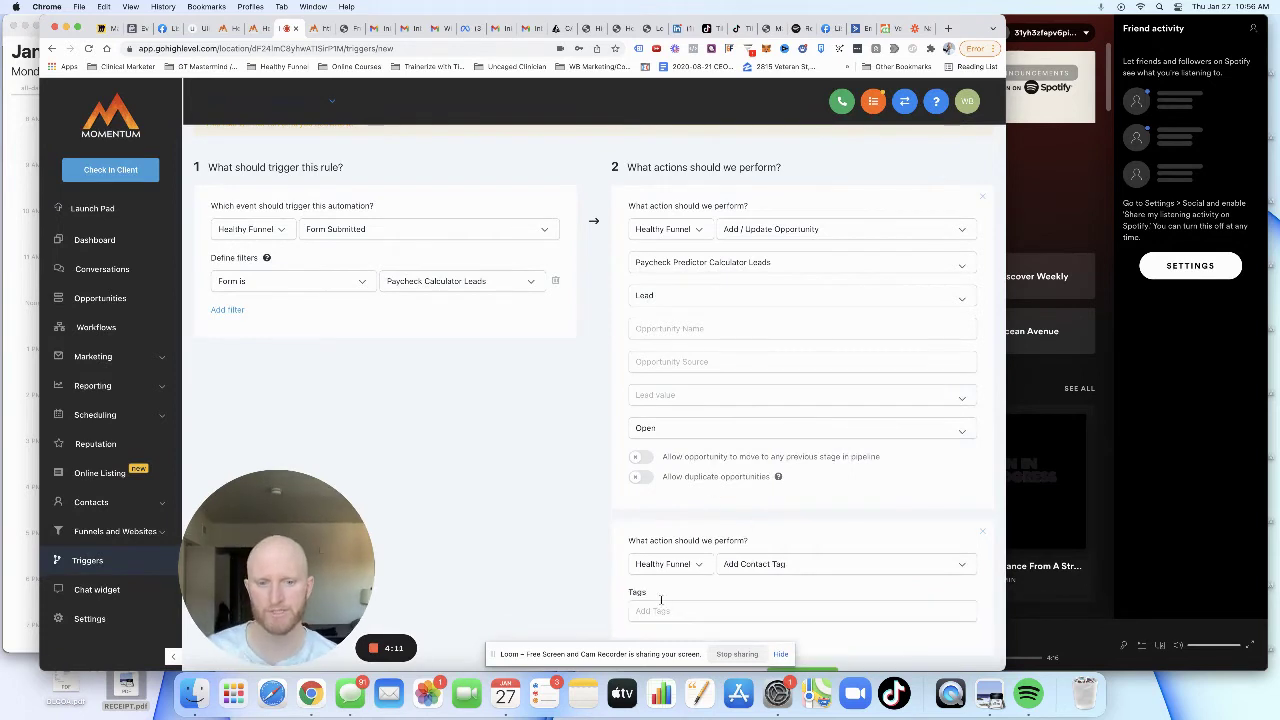
left_click(660, 610)
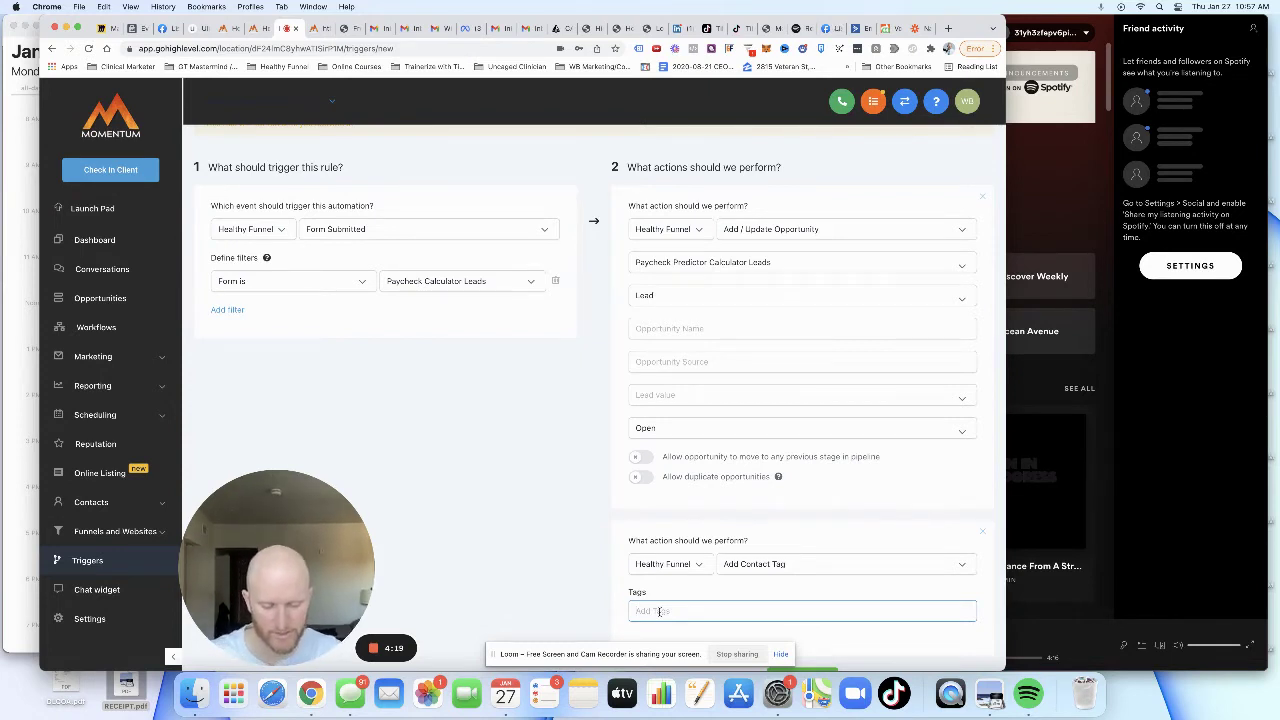
type("paycheck predict")
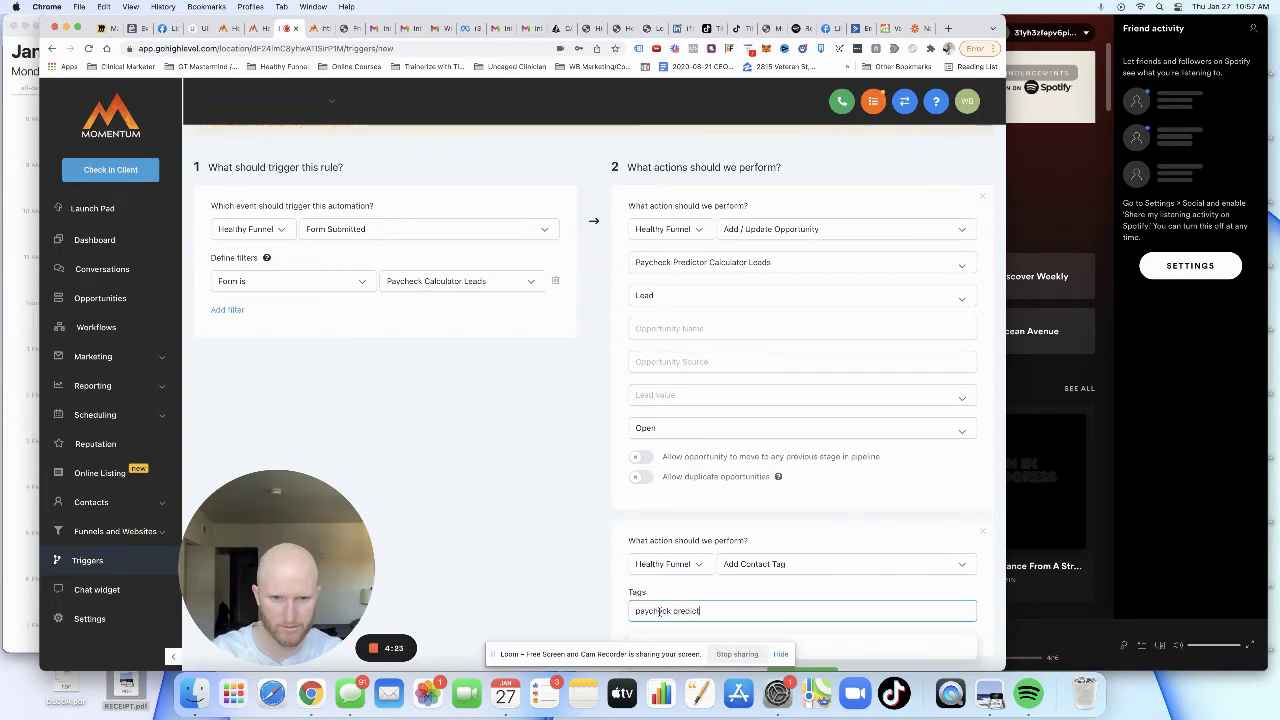
type("or calculator sign u")
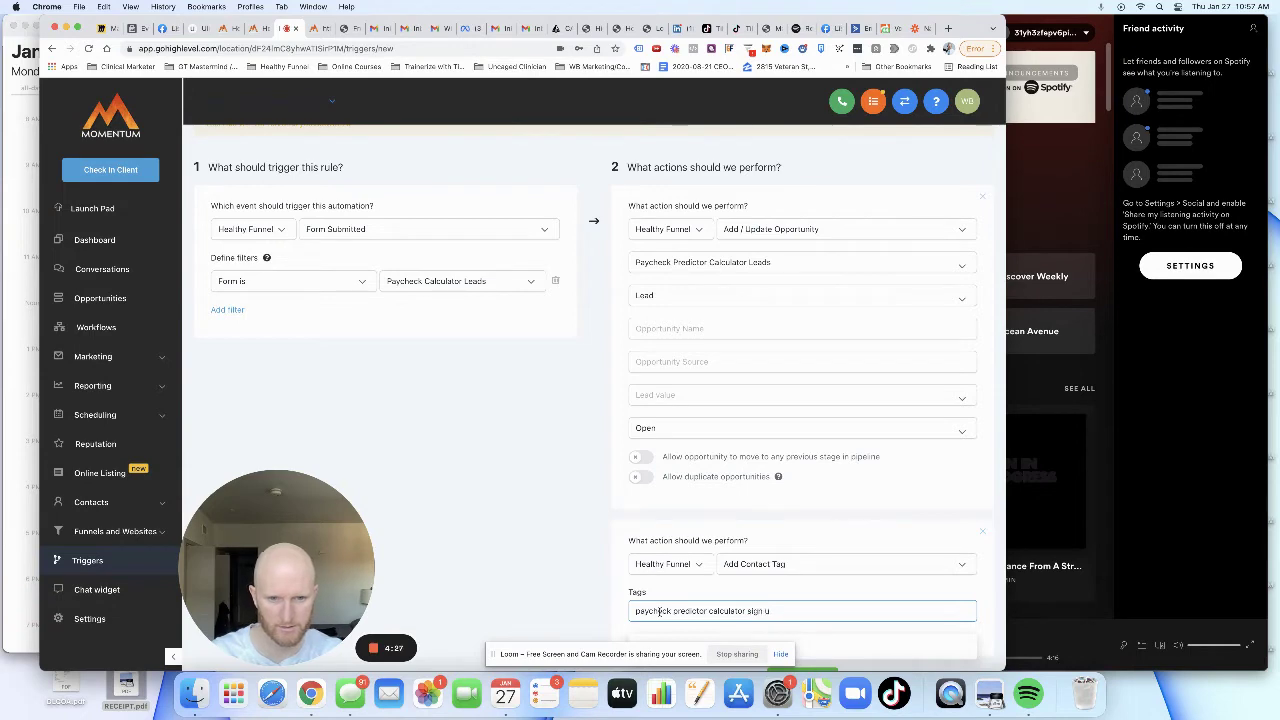
type("p")
scroll(662, 611, "down", 2)
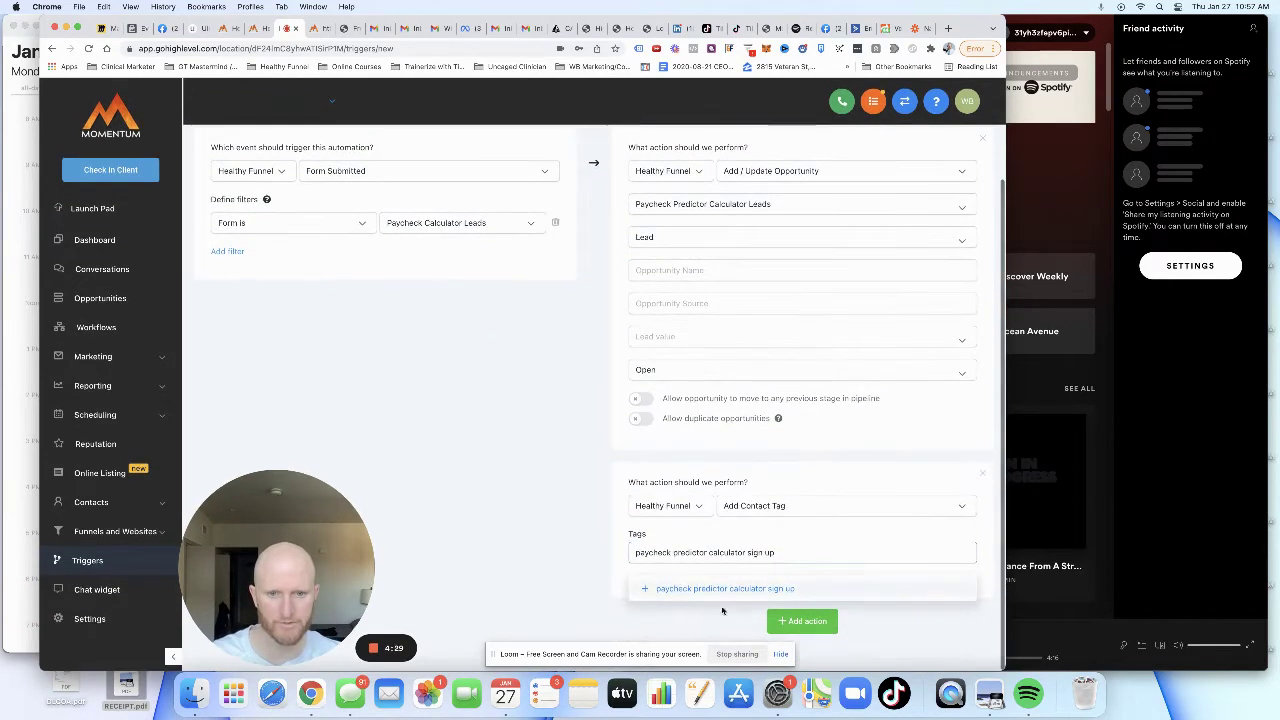
left_click(680, 589)
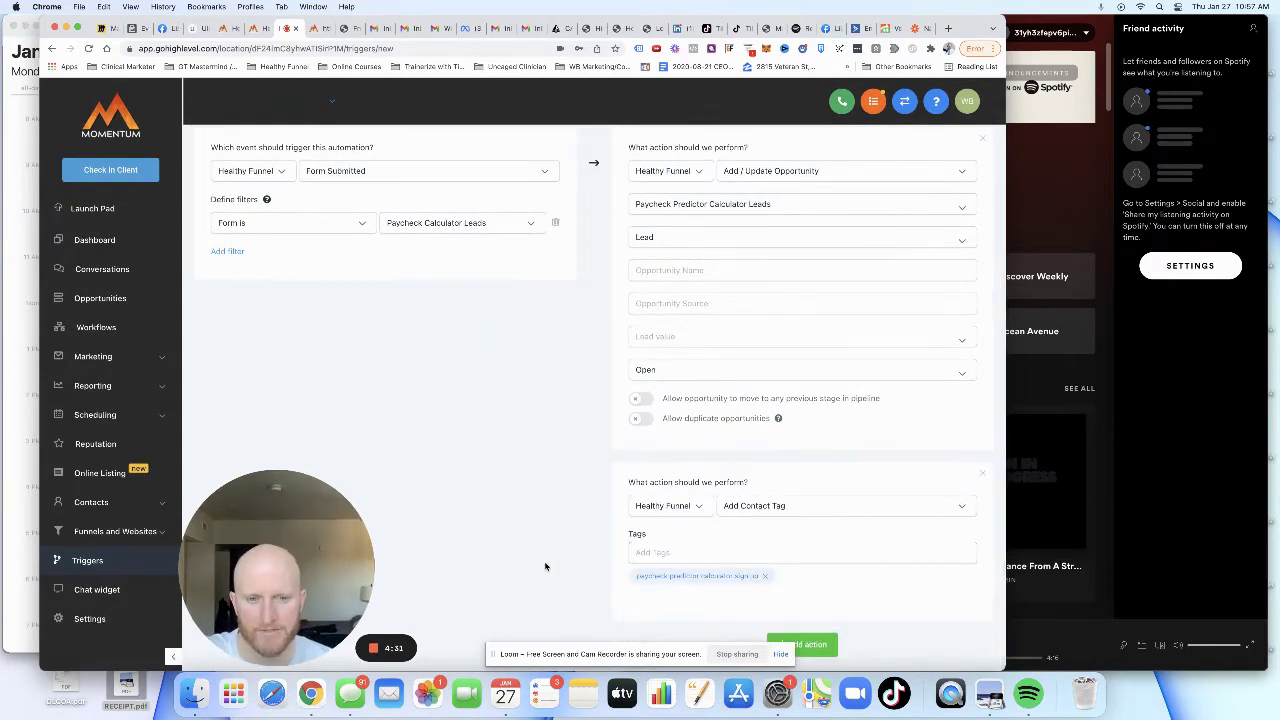
Step: Switch the trigger's status from Draft to Active and save it
scroll(589, 481, "down", 1)
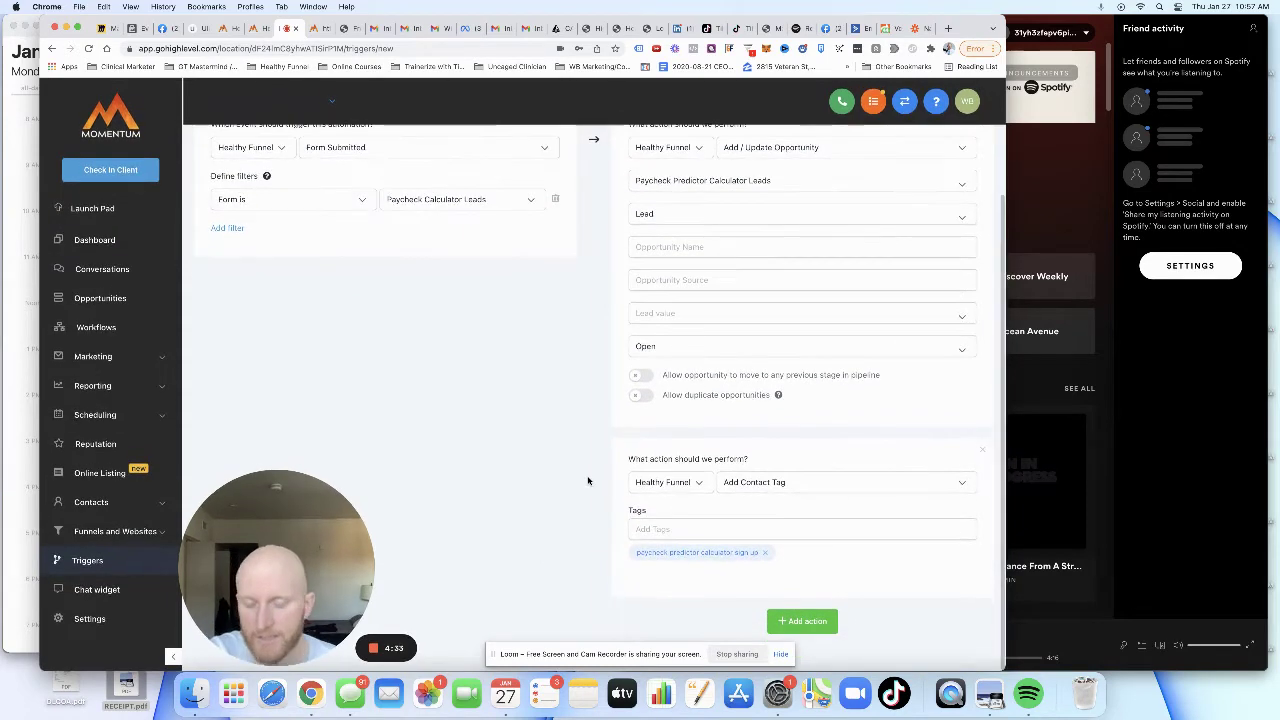
scroll(631, 444, "up", 5)
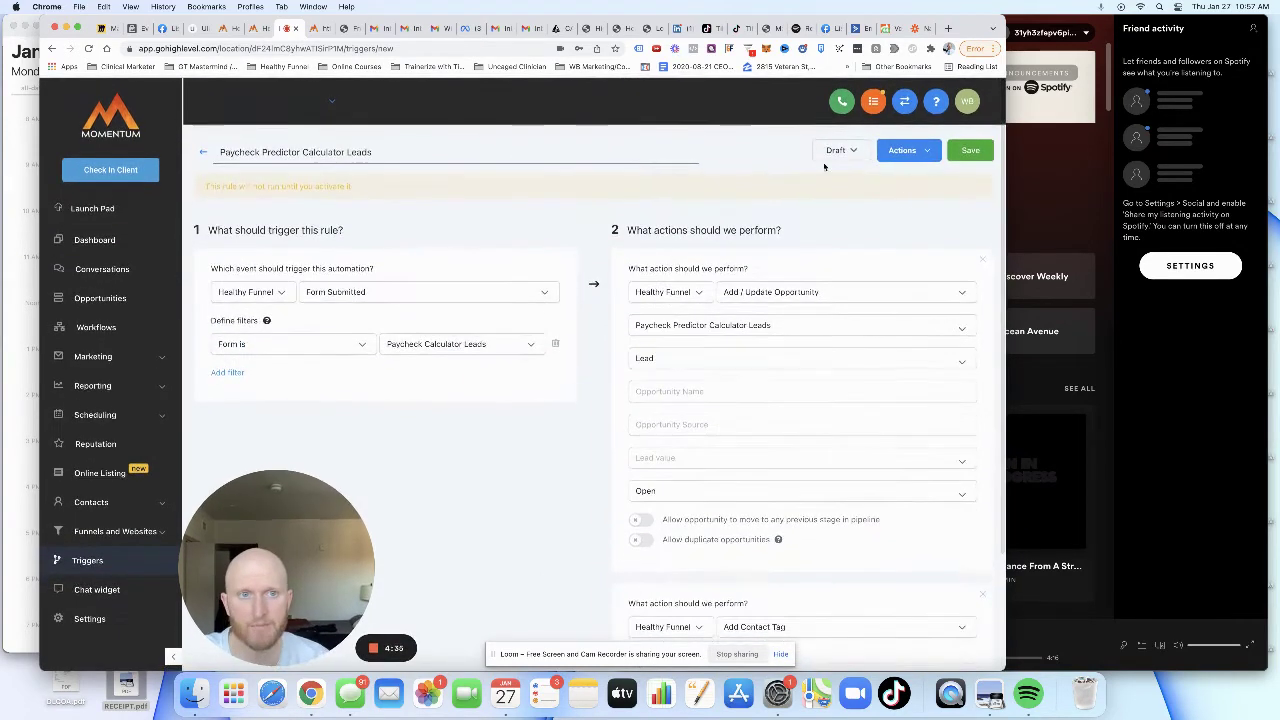
left_click(835, 155)
left_click(831, 177)
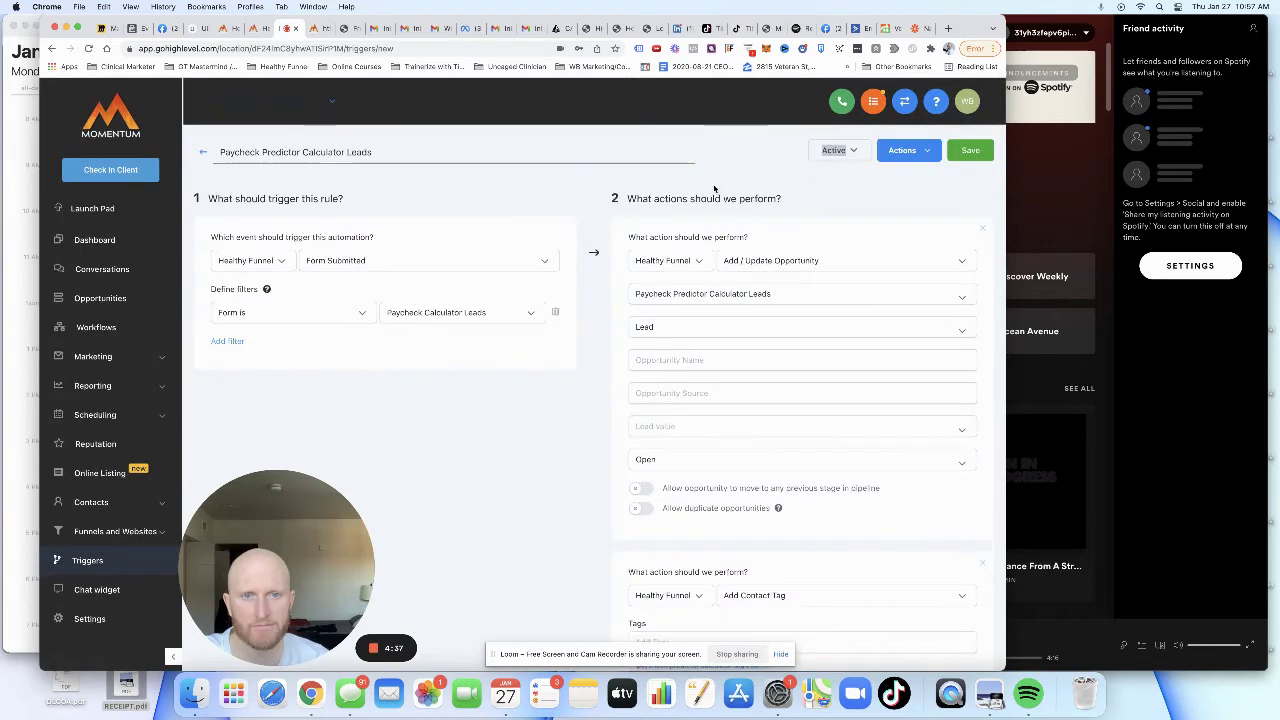
left_click(970, 151)
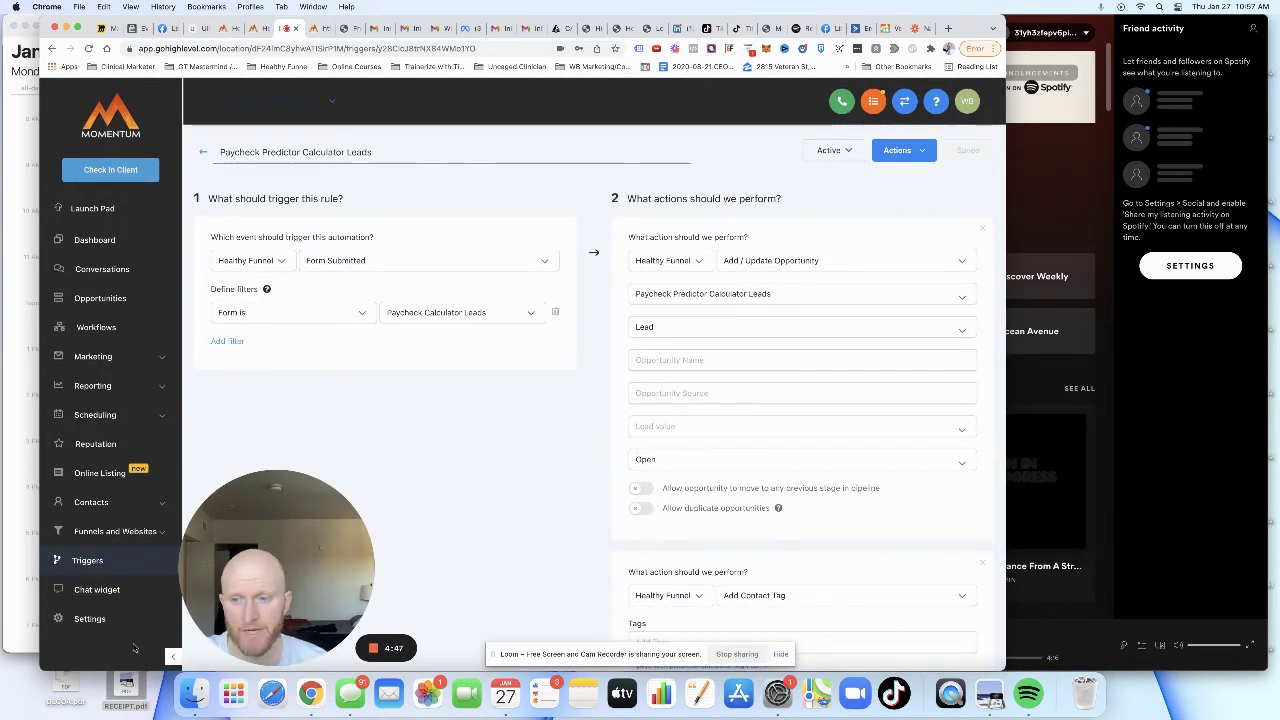
Step: Display the Paycheck Predictor Calculator Leads pipeline on the opportunities board
left_click(112, 299)
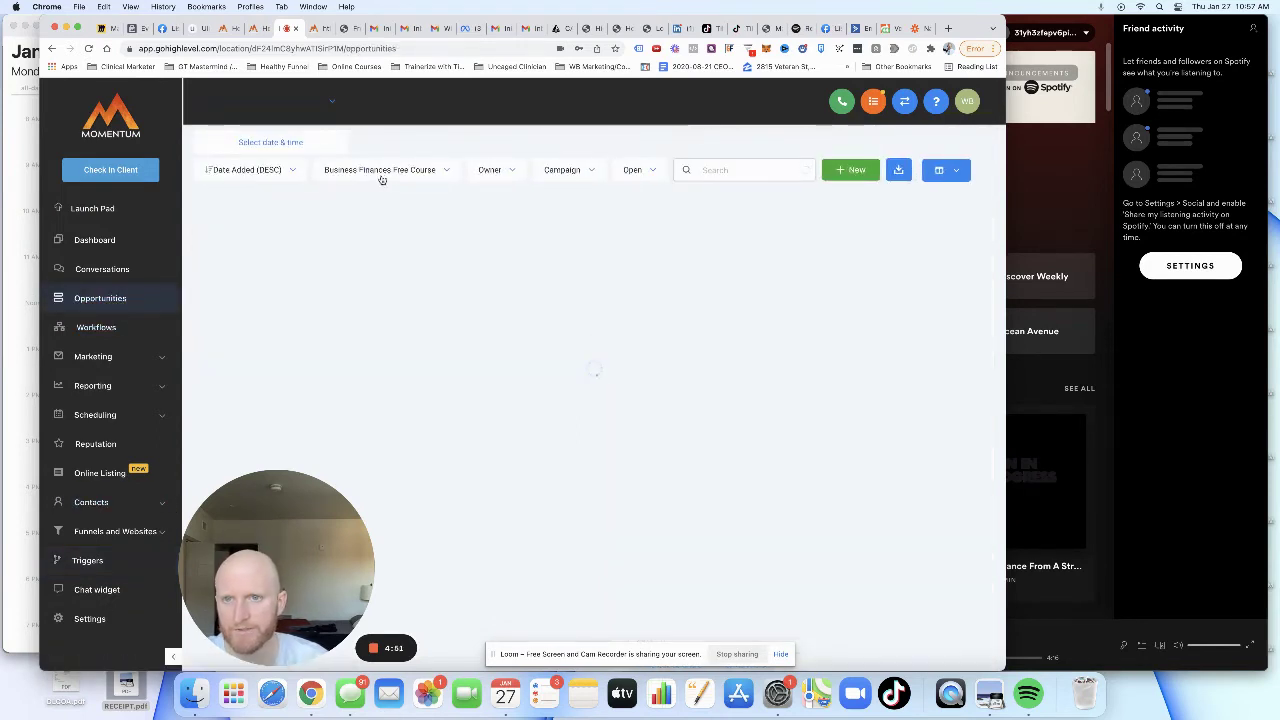
left_click(383, 176)
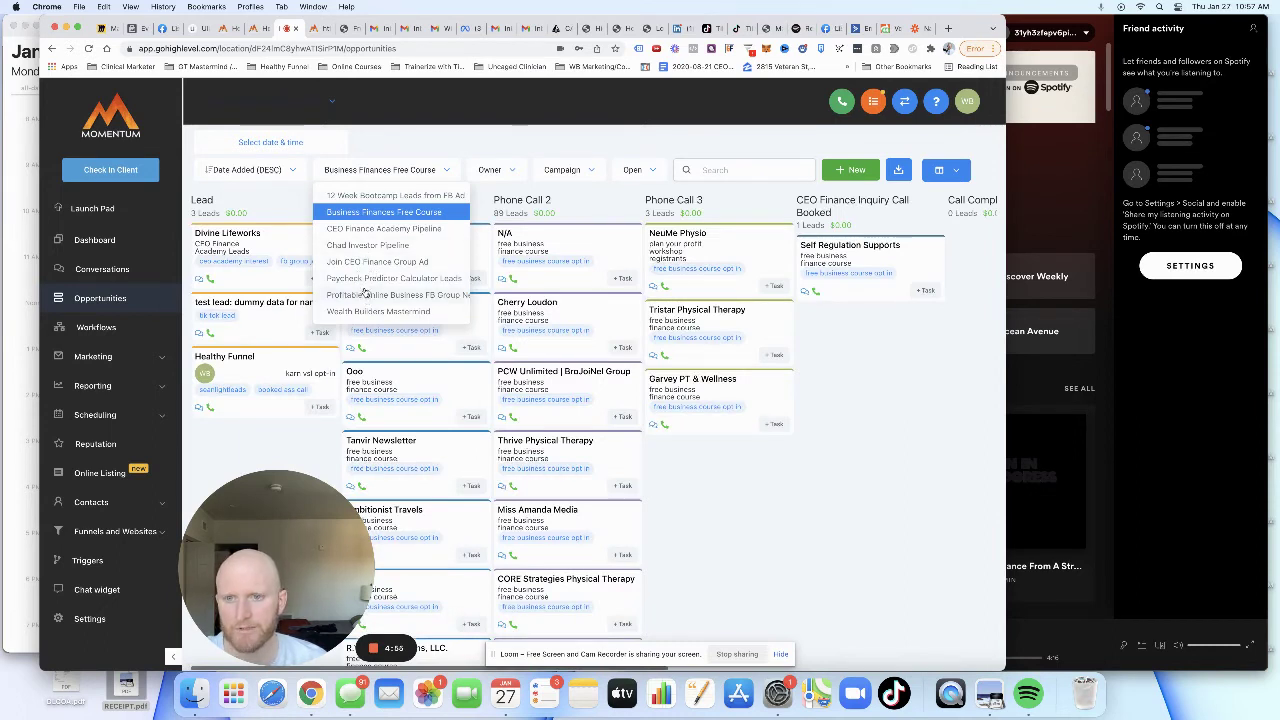
left_click(415, 281)
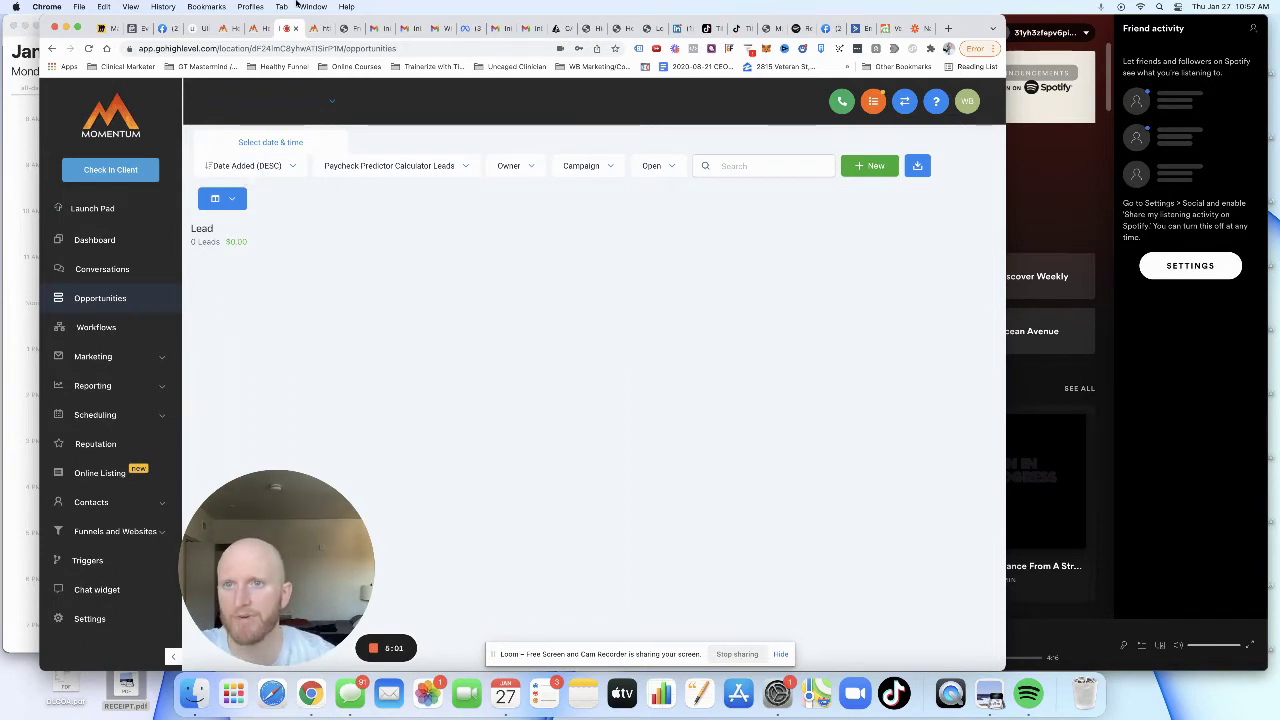
Step: Open the live Profit Calculator funnel page and submit its opt-in form as a test using the saved autofill contact details
left_click(313, 28)
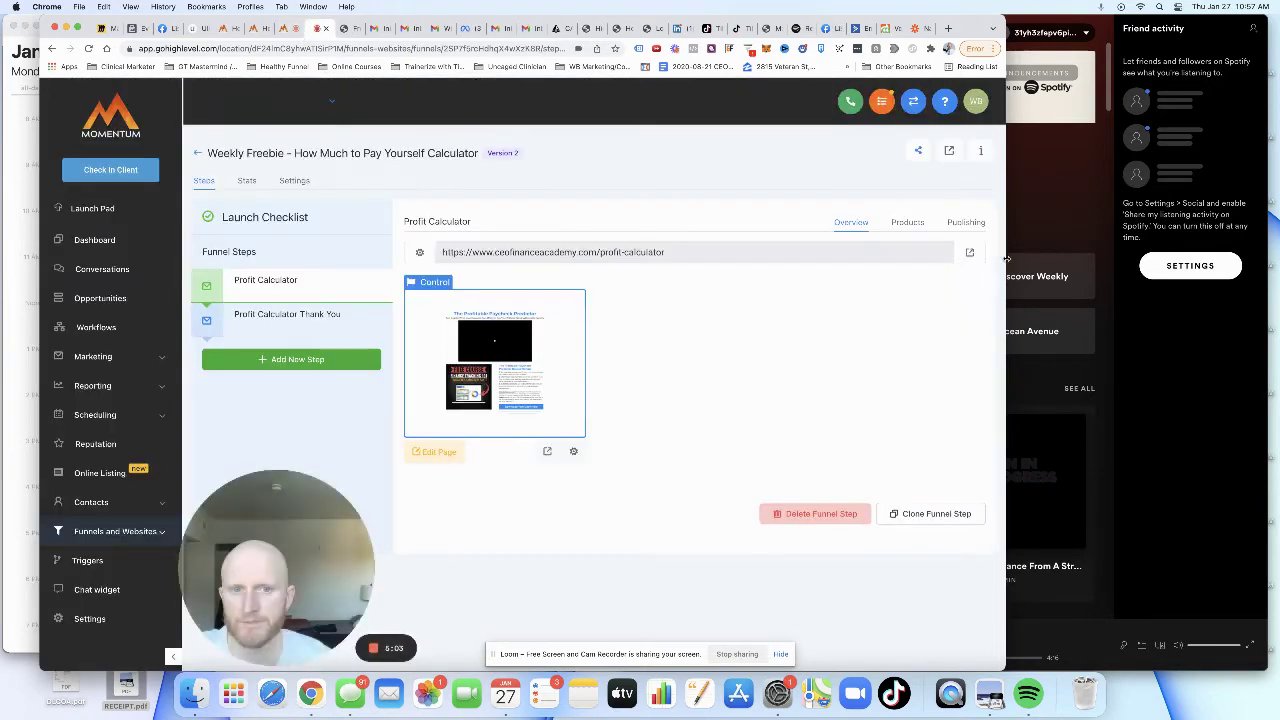
left_click(969, 255)
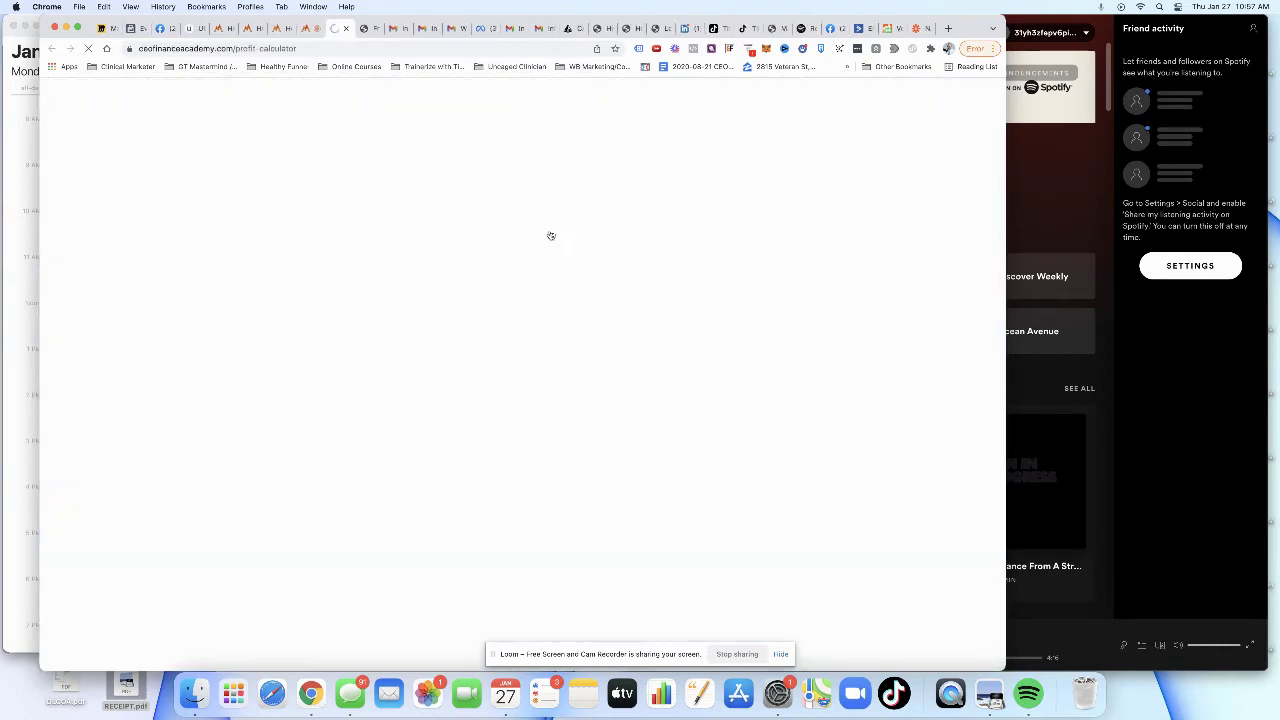
scroll(956, 549, "down", 3)
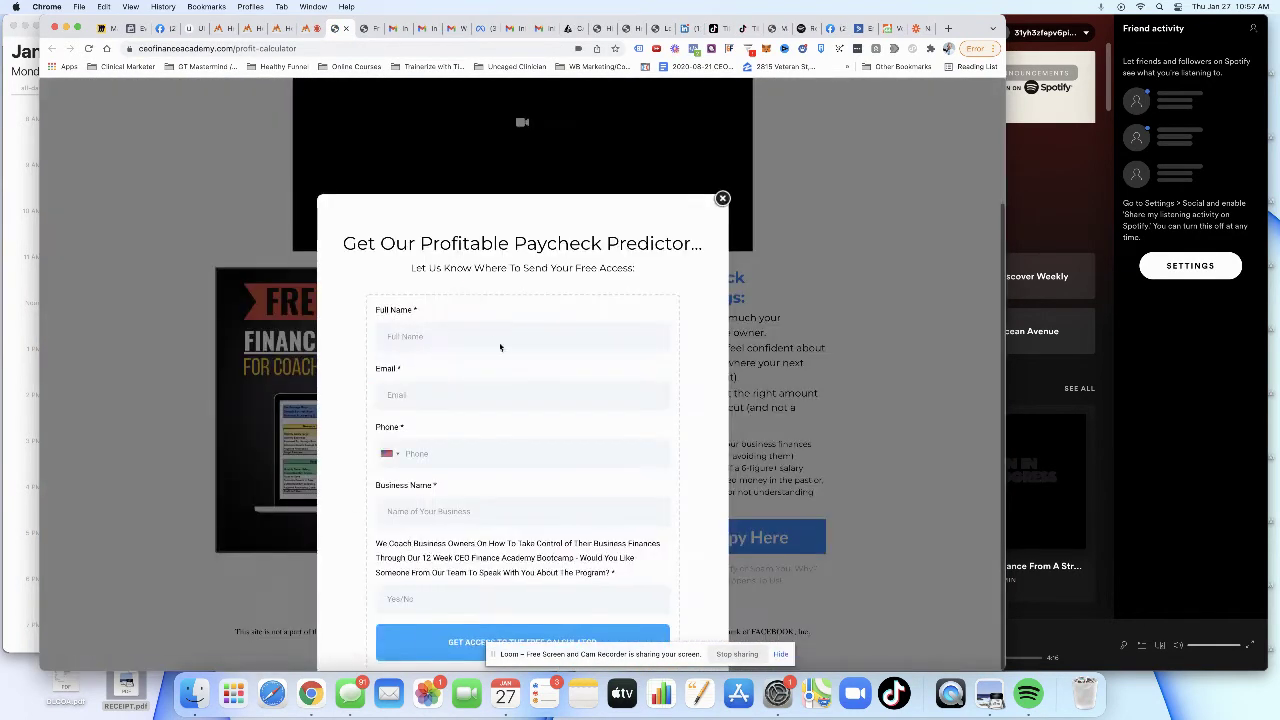
left_click(500, 340)
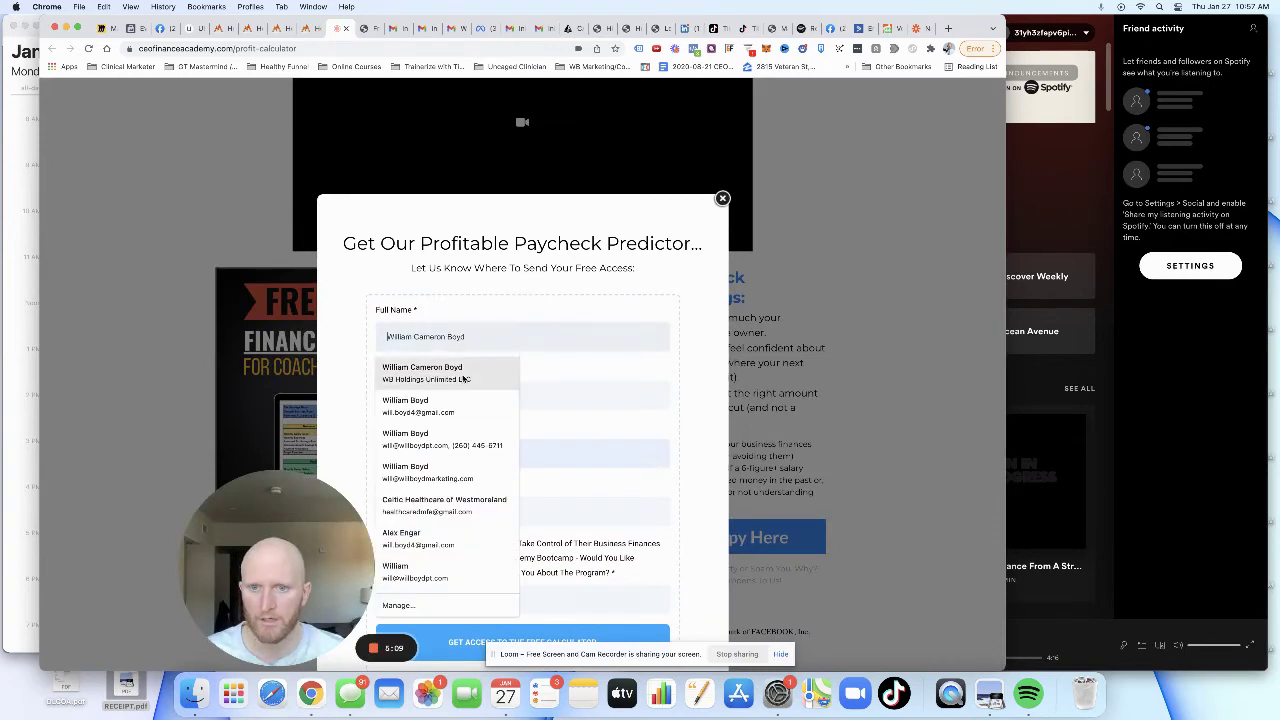
left_click(470, 370)
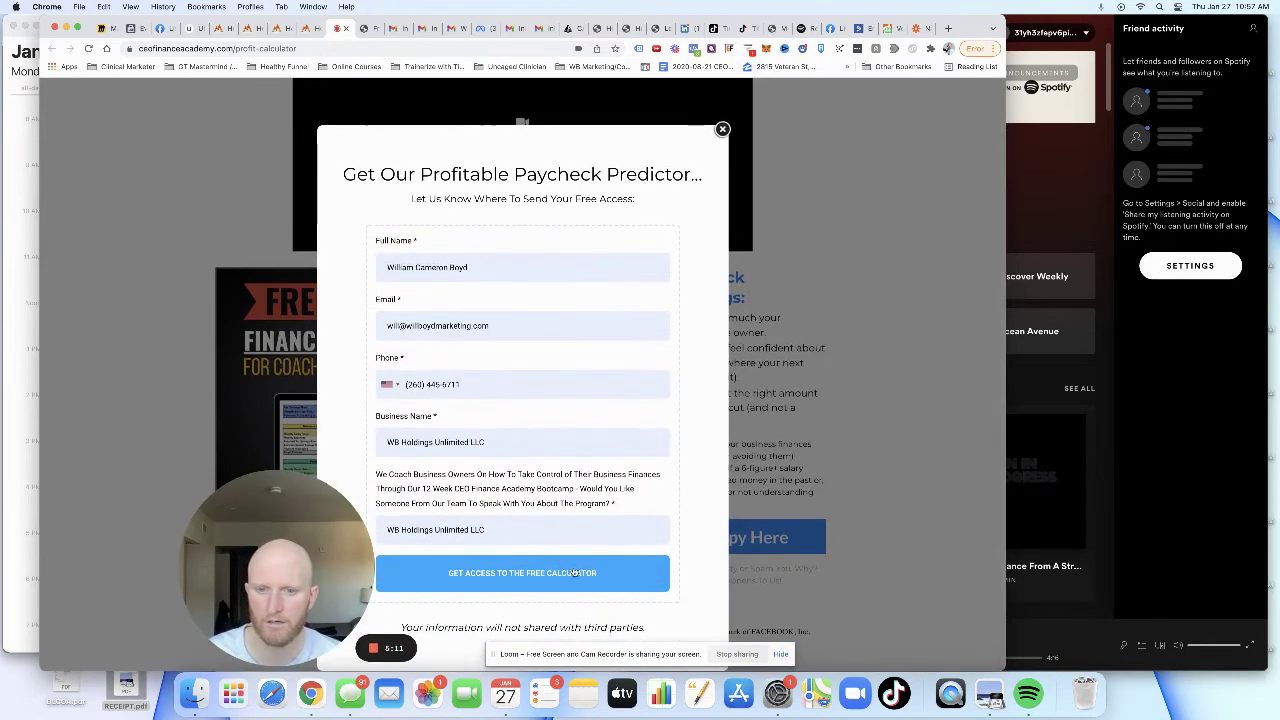
left_click(578, 574)
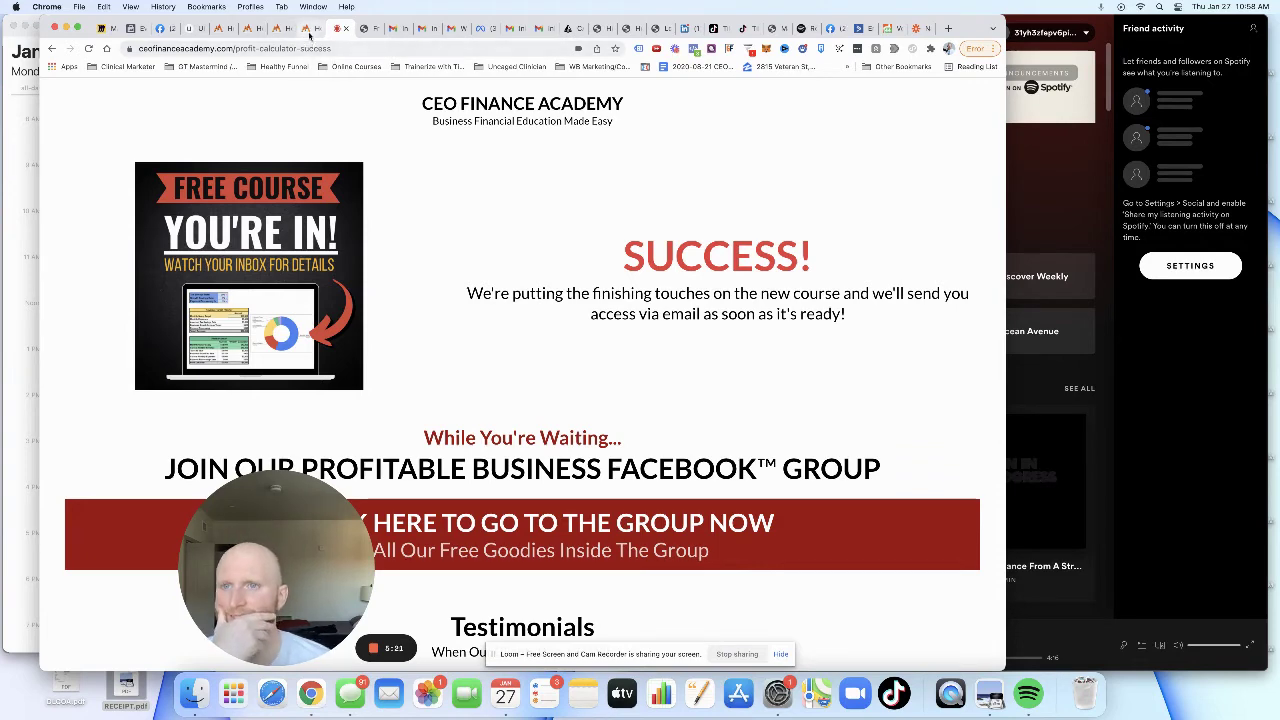
Step: Return to the Paycheck Predictor Calculator Leads board and open the WB Holdings Unlimited LLC opportunity
left_click(309, 32)
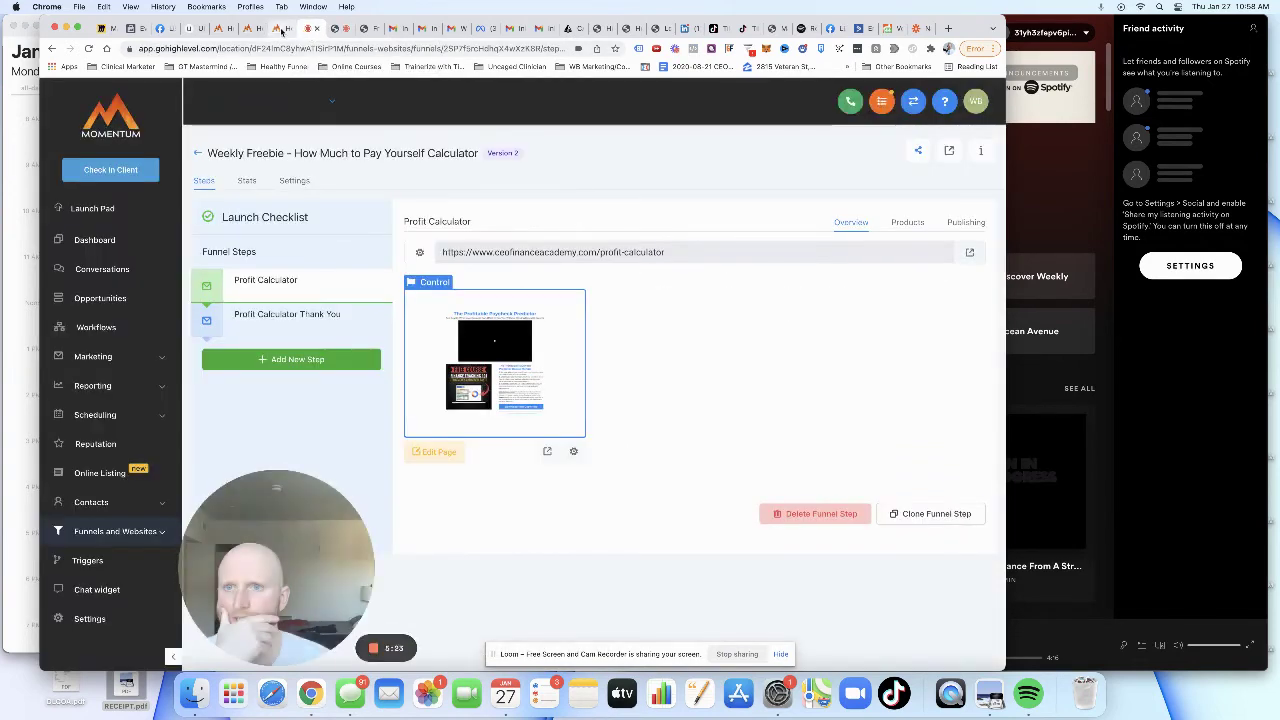
left_click(283, 30)
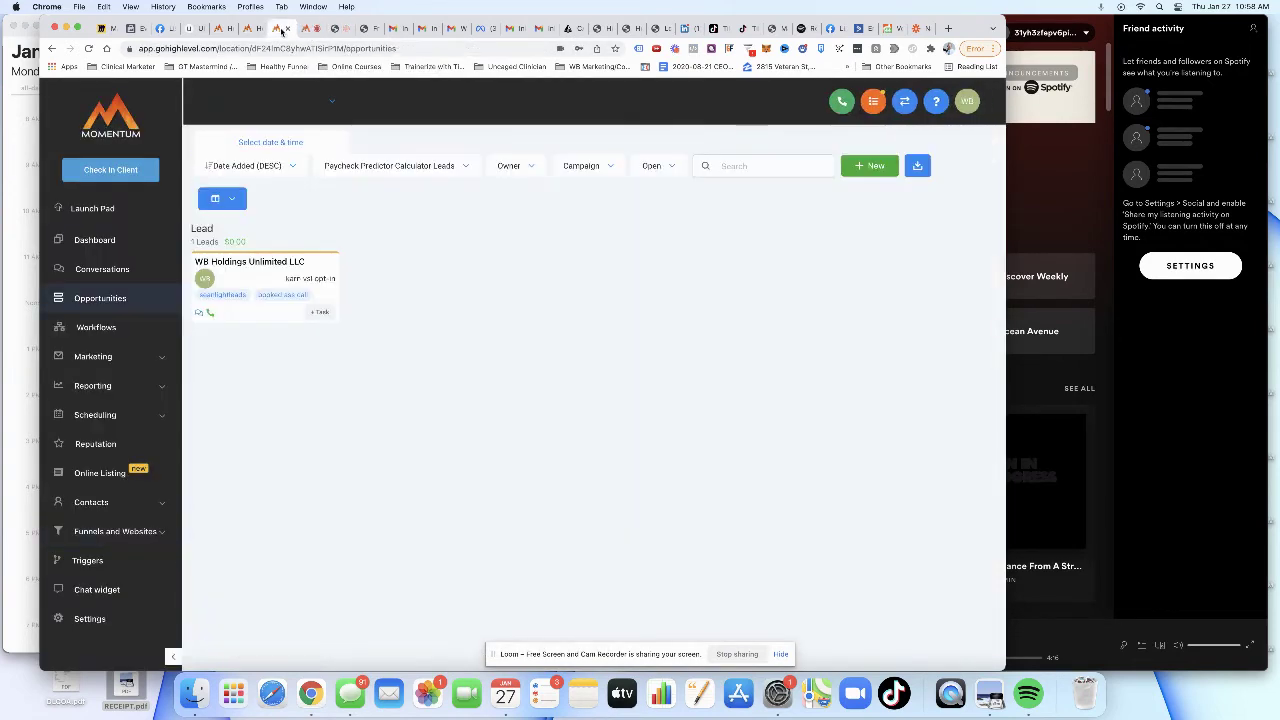
left_click(319, 263)
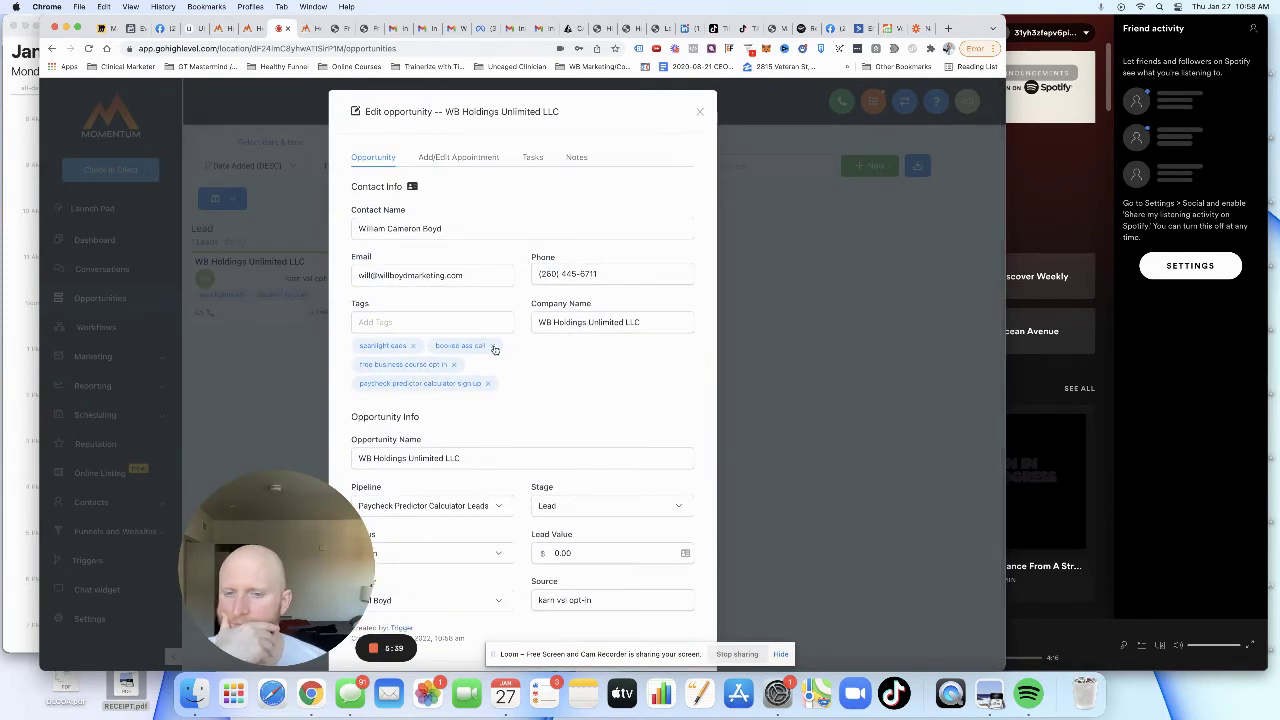
Step: Remove every tag except "paycheck predictor calculator sign up" from the opportunity, clear its source and update it
left_click(493, 345)
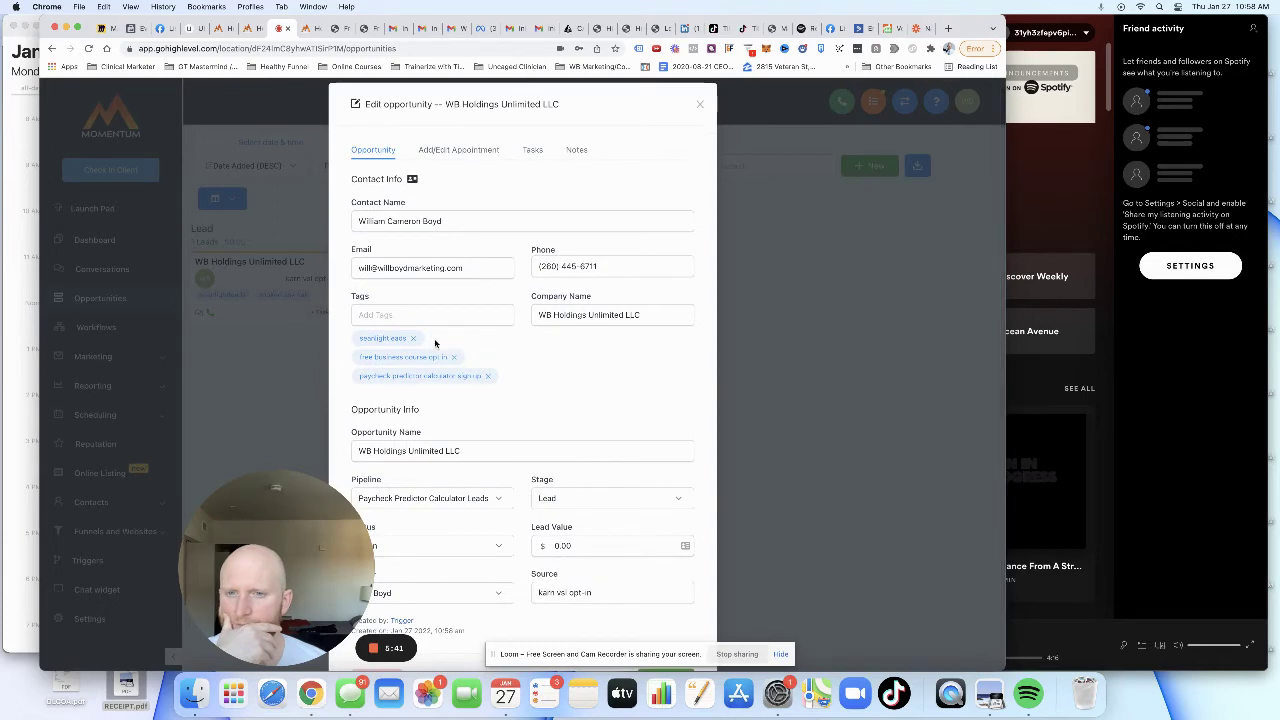
left_click(413, 340)
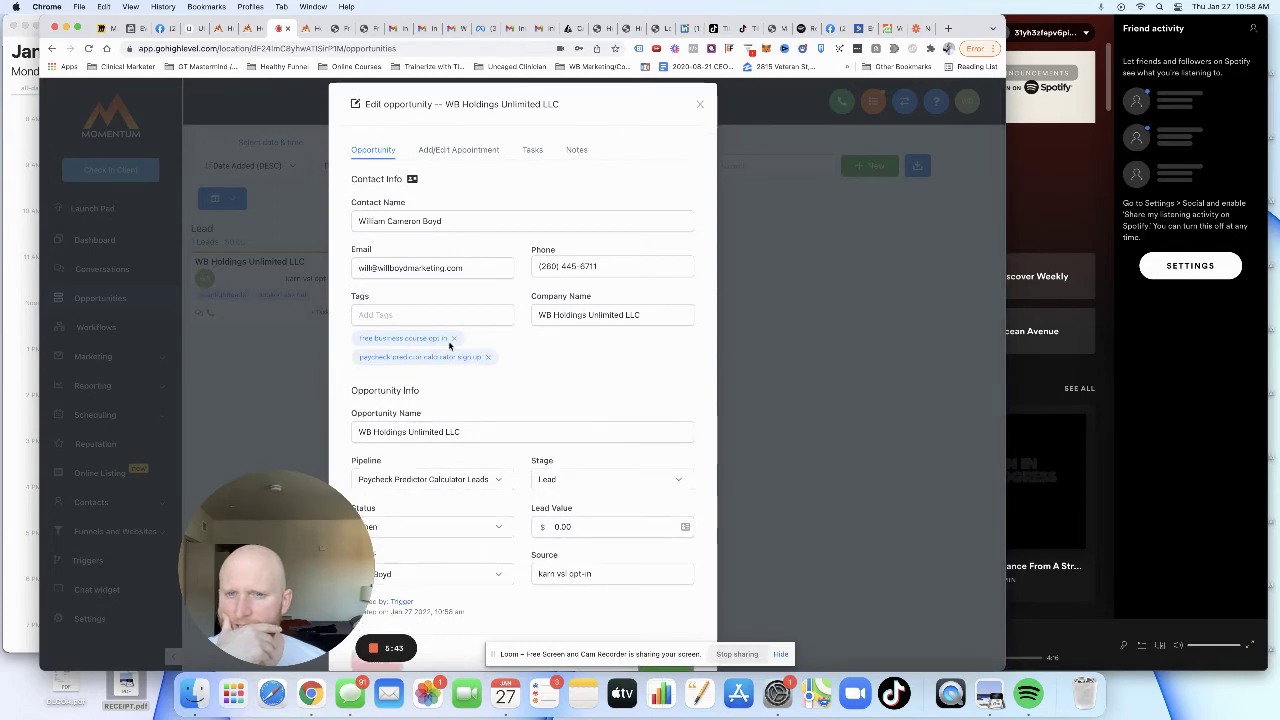
left_click(453, 340)
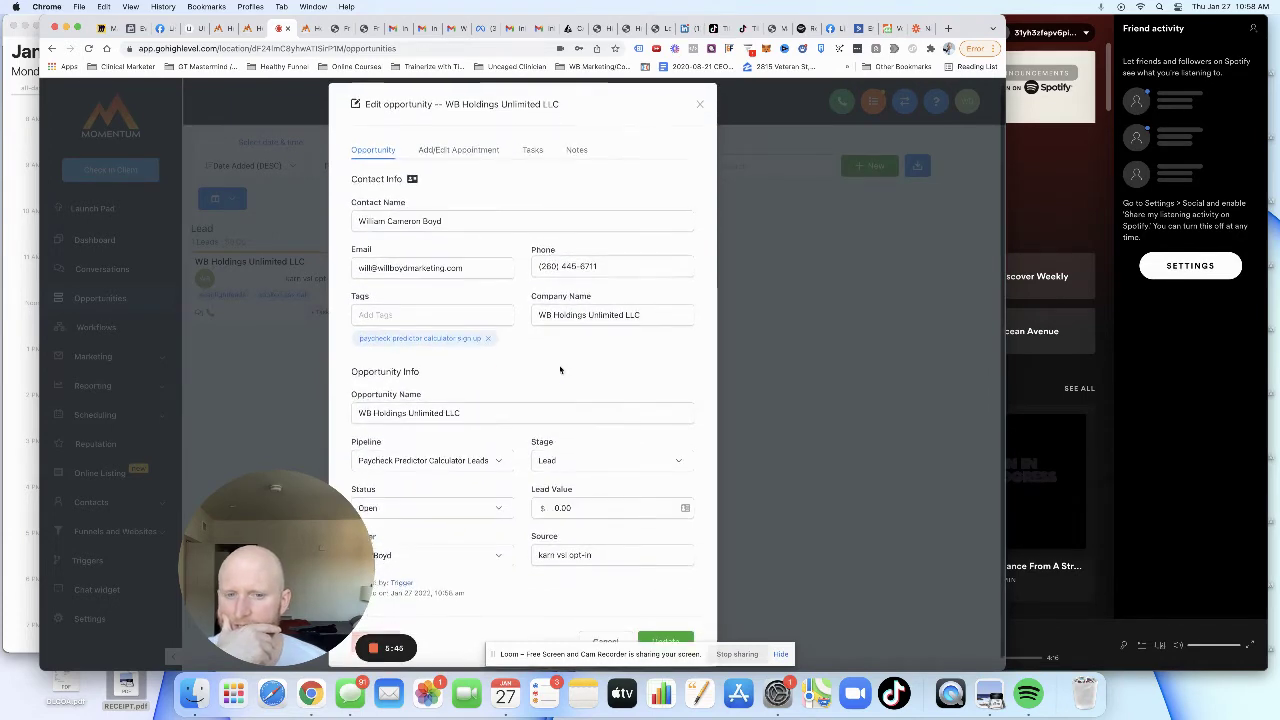
scroll(470, 476, "down", 1)
left_click_drag(592, 543, 534, 537)
key("BackSpace")
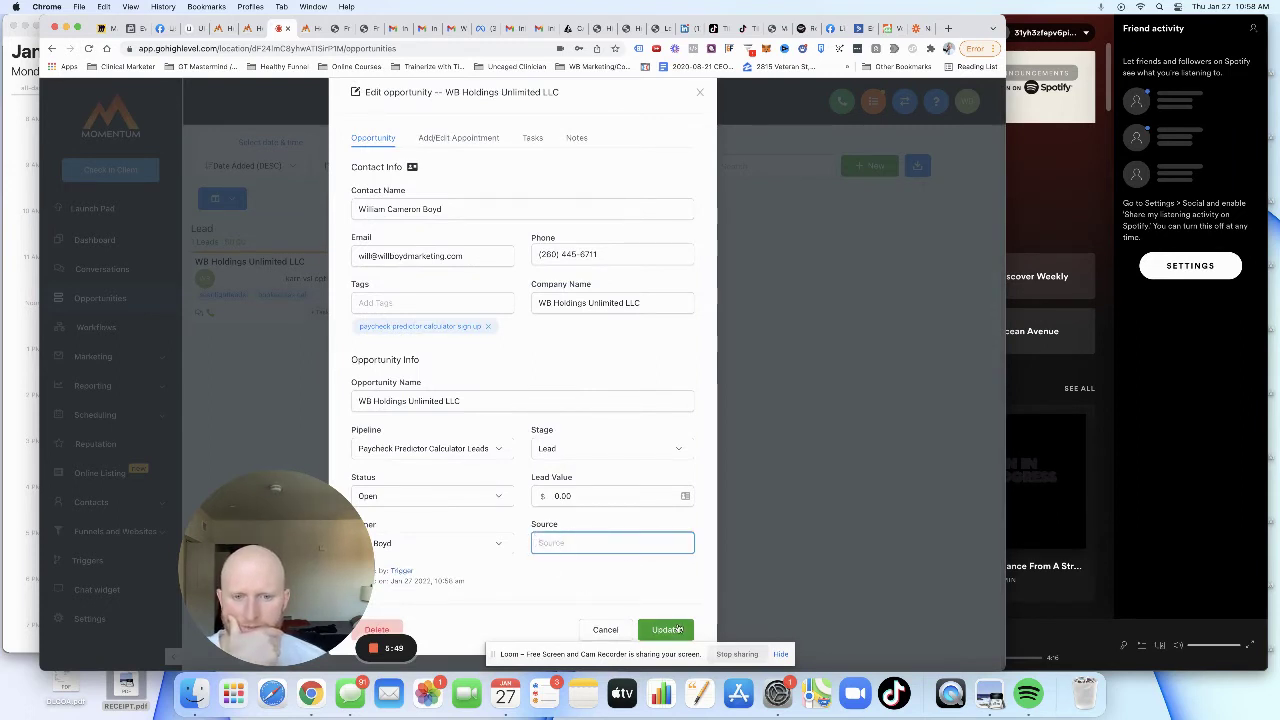
left_click(670, 629)
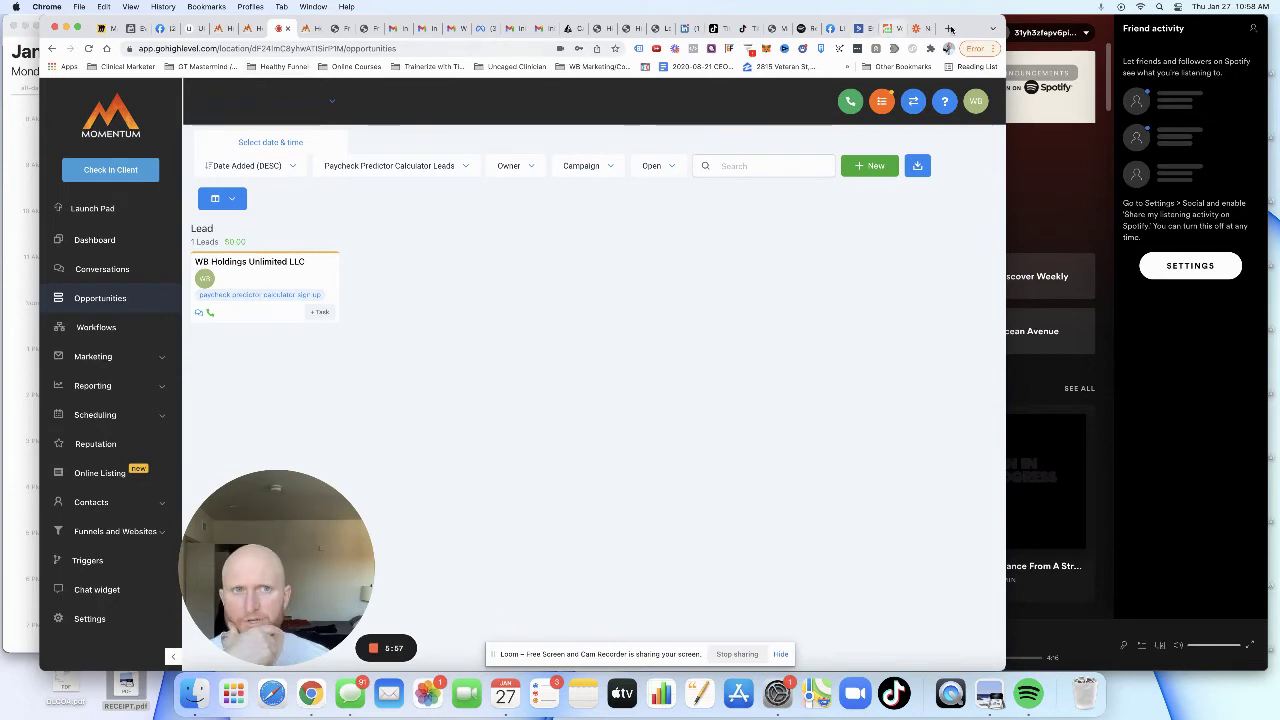
Step: Switch to Zapier and start a new zap triggered by LeadConnector's Pipeline Stage Changed event
left_click(918, 28)
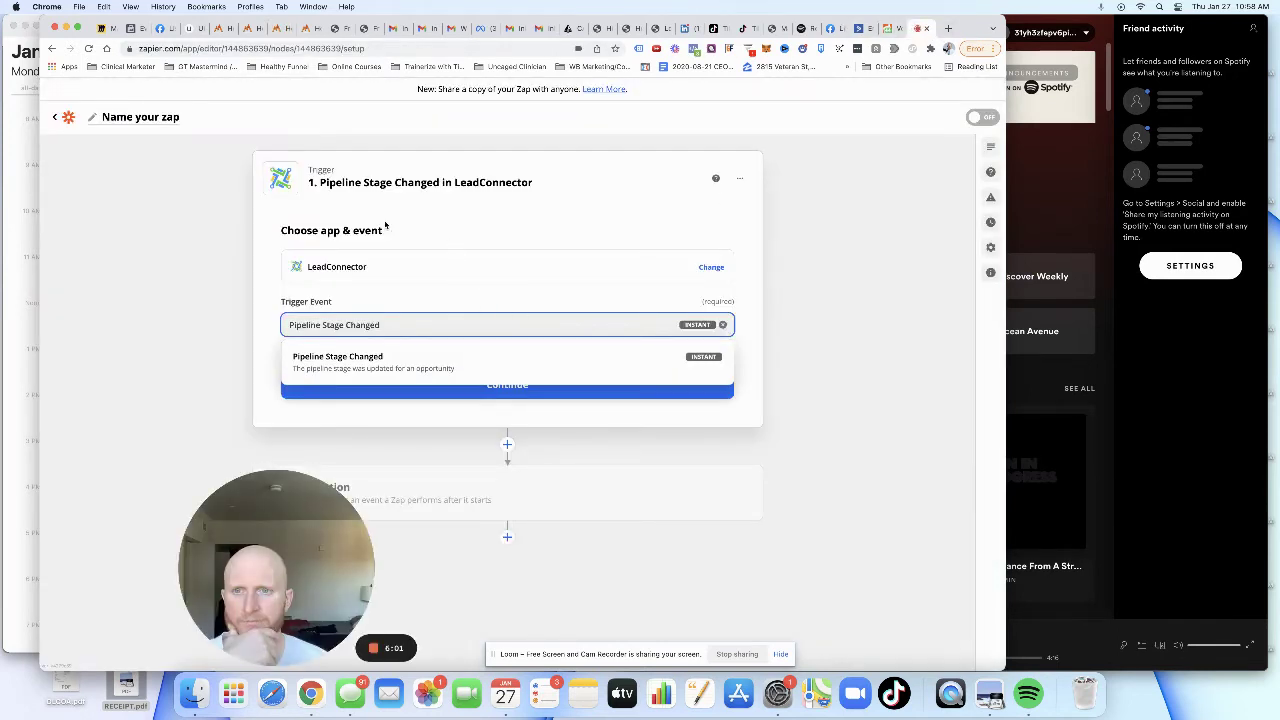
left_click(69, 119)
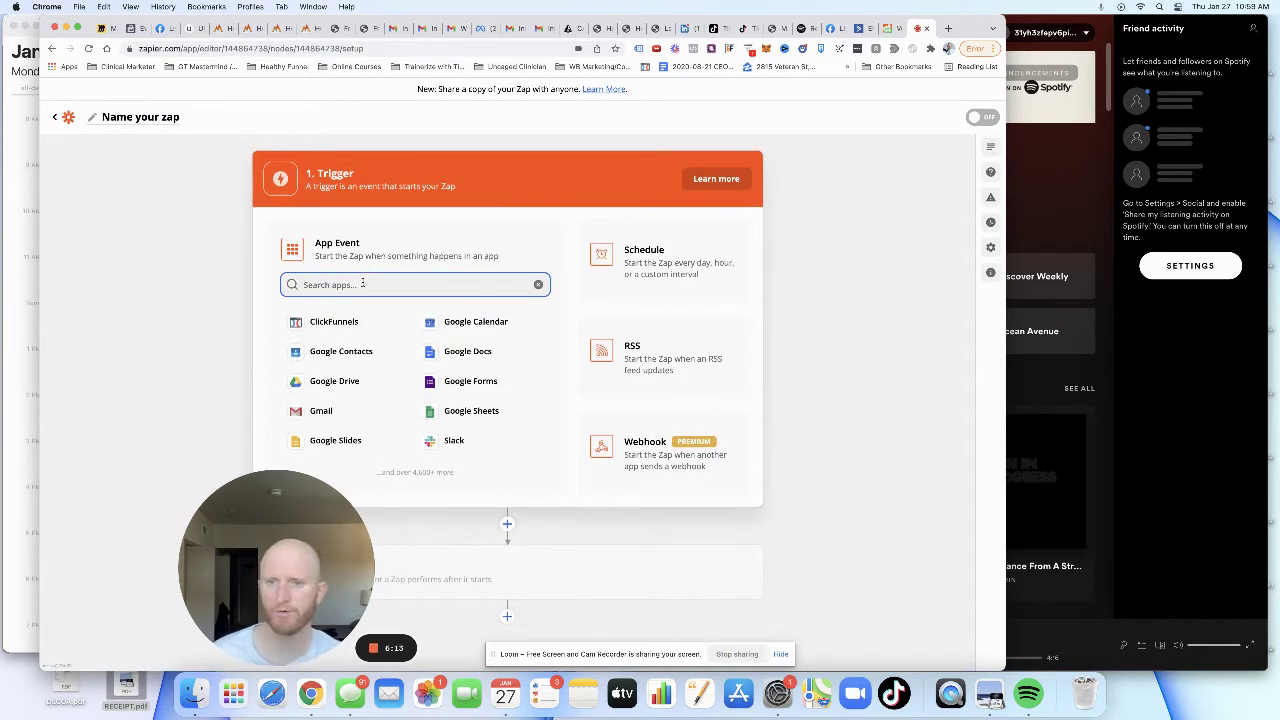
type("leadconn")
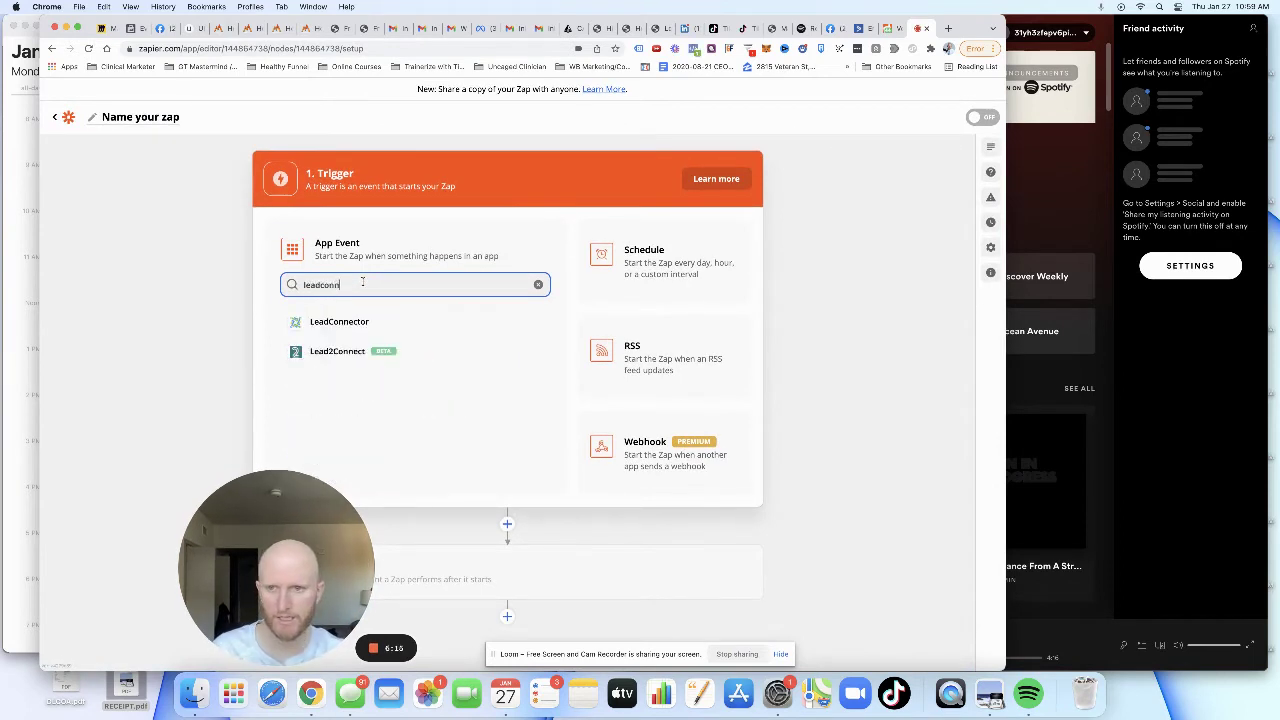
left_click(347, 322)
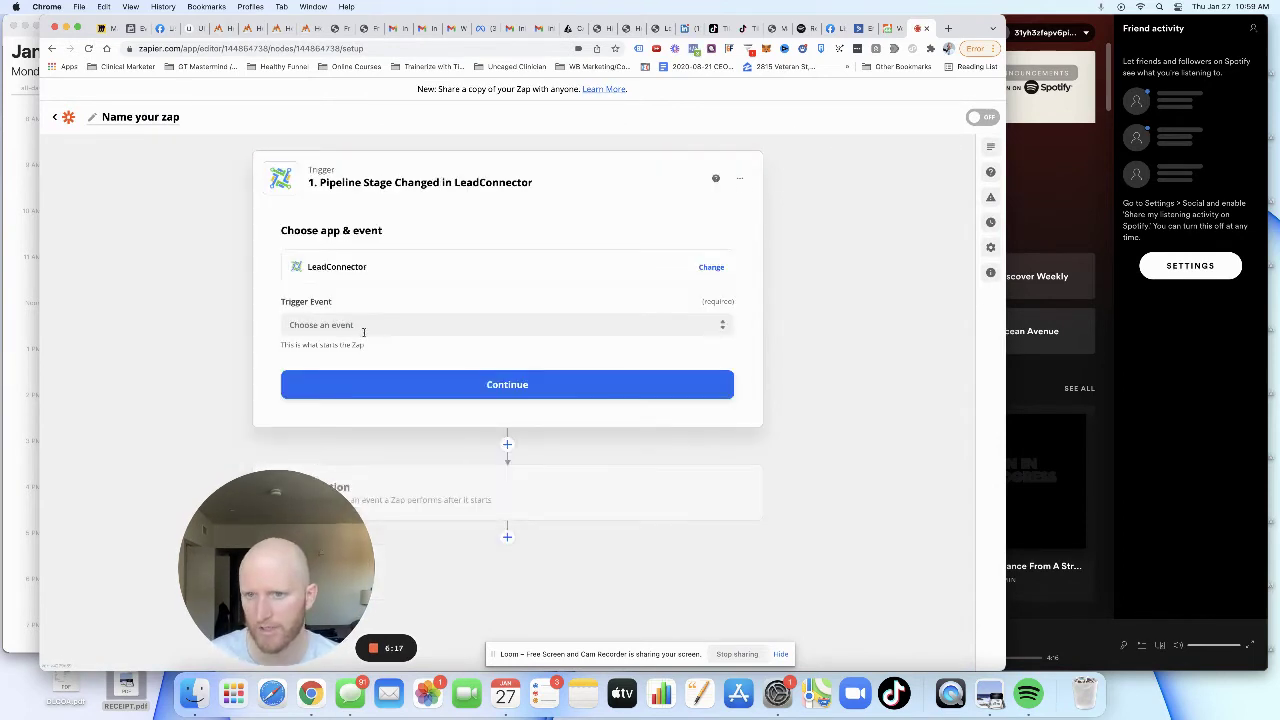
left_click(369, 327)
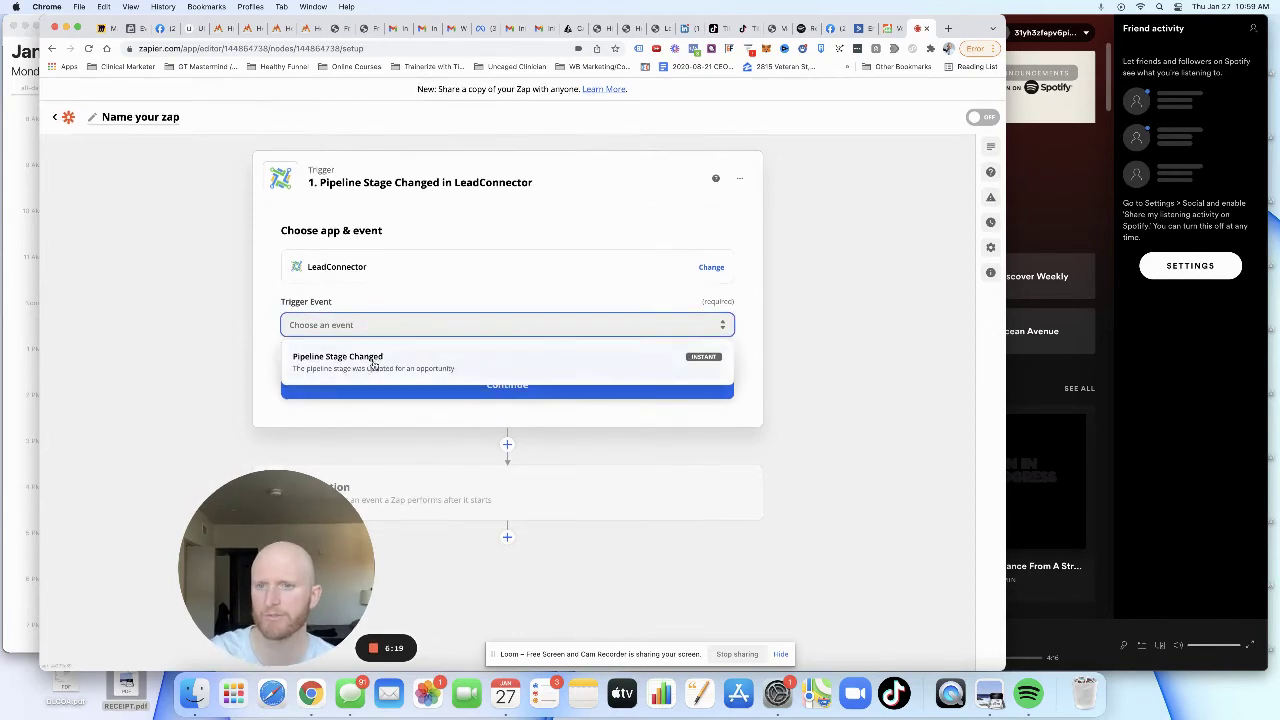
left_click(372, 366)
left_click(372, 372)
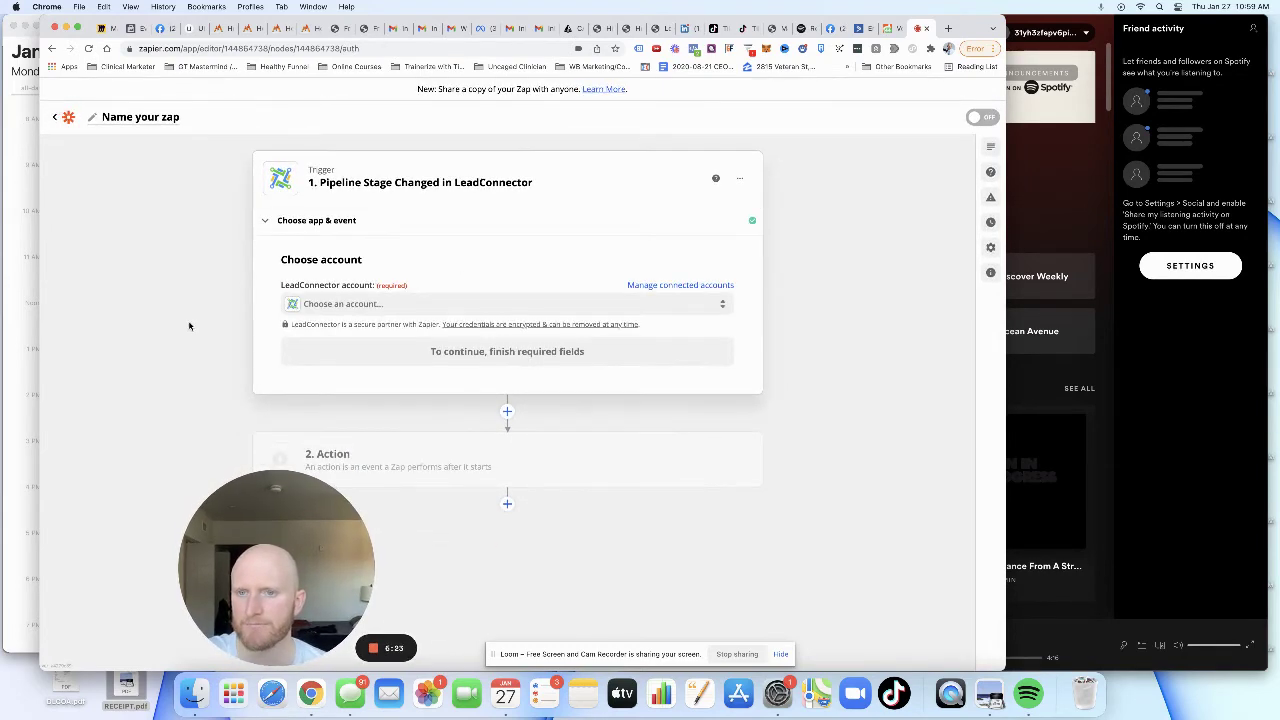
Step: Connect the trigger to the HighLevel account and continue to its setup
left_click(362, 314)
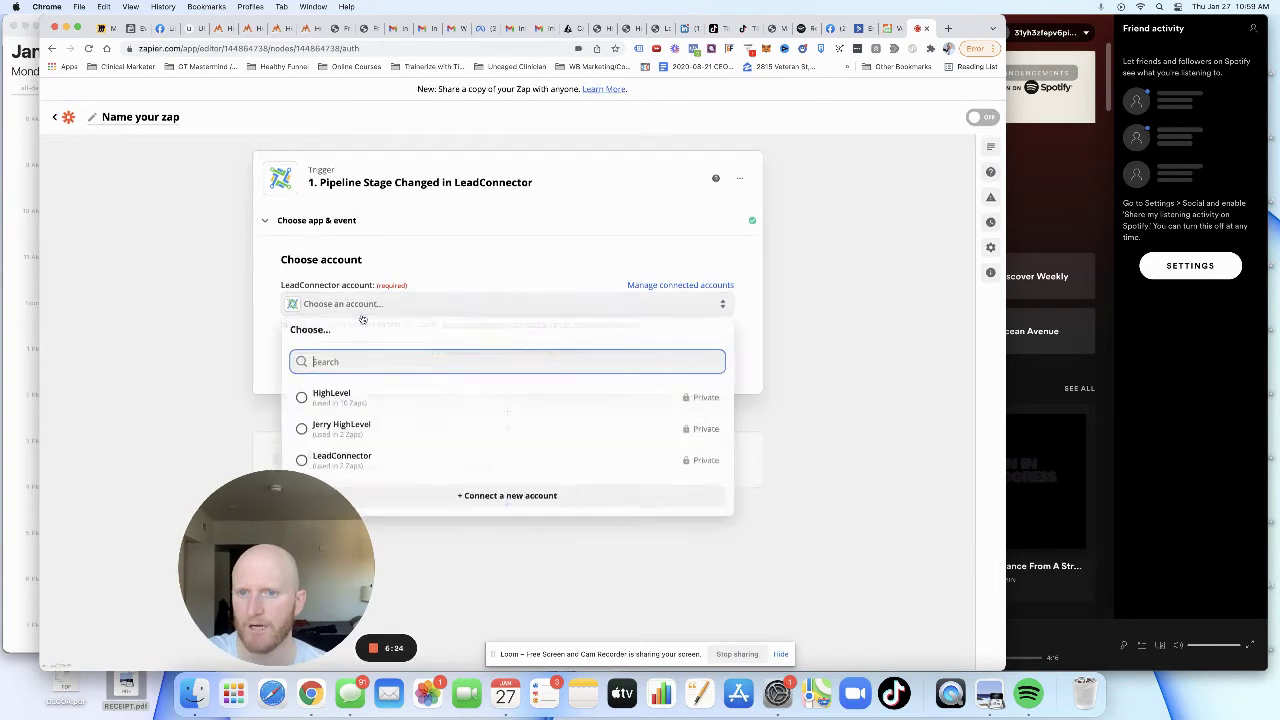
left_click(378, 404)
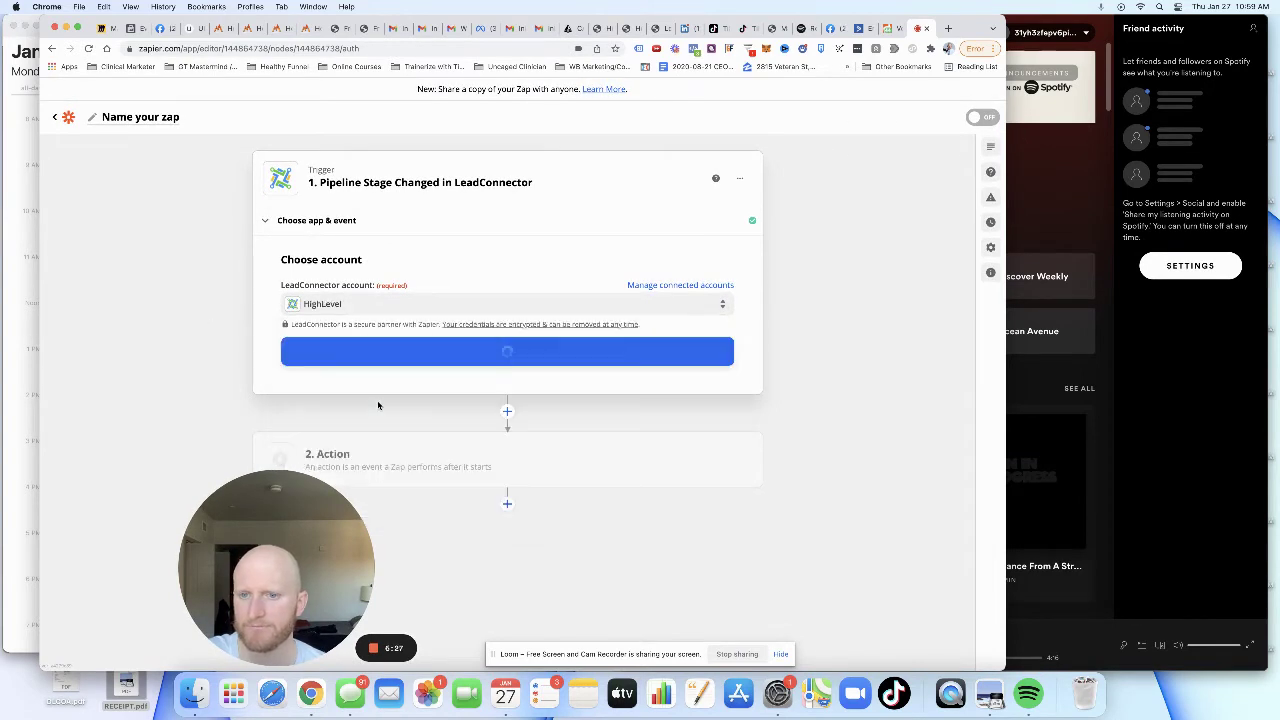
left_click(429, 361)
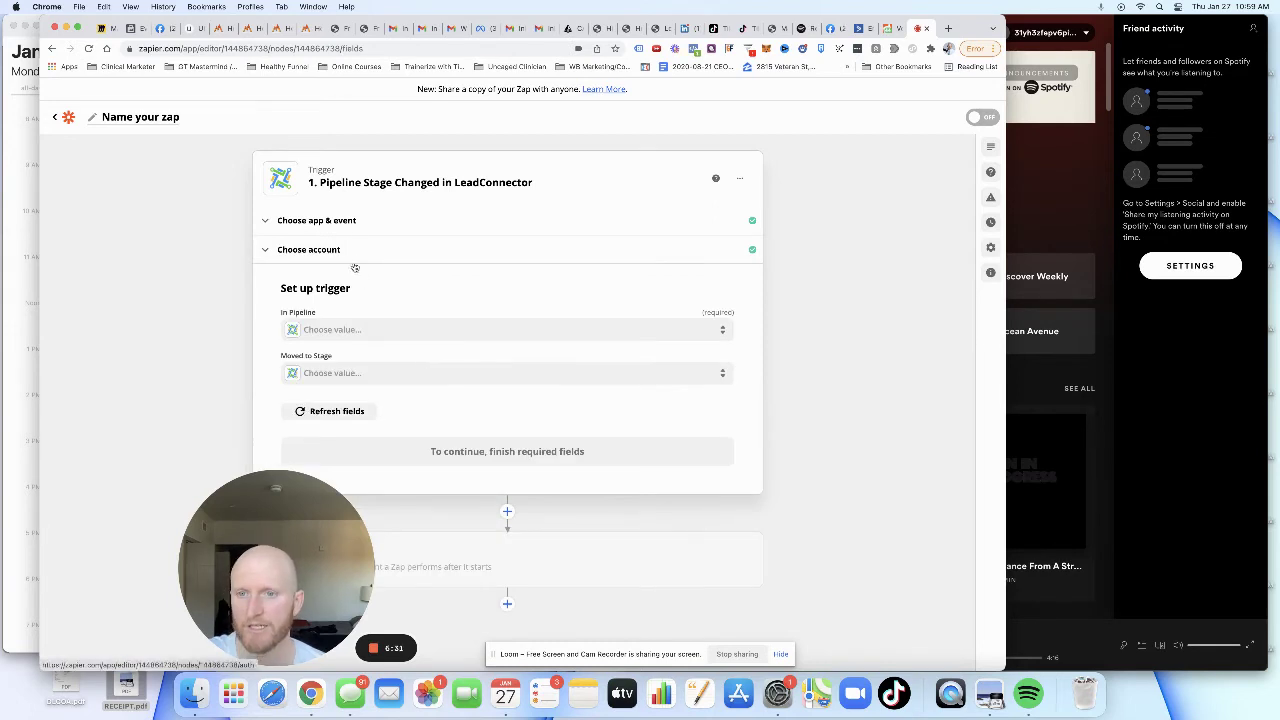
Step: Set the trigger's pipeline to Paycheck Predictor Calculator Leads and its stage to Lead, and continue to testing
left_click(426, 333)
scroll(486, 460, "down", 2)
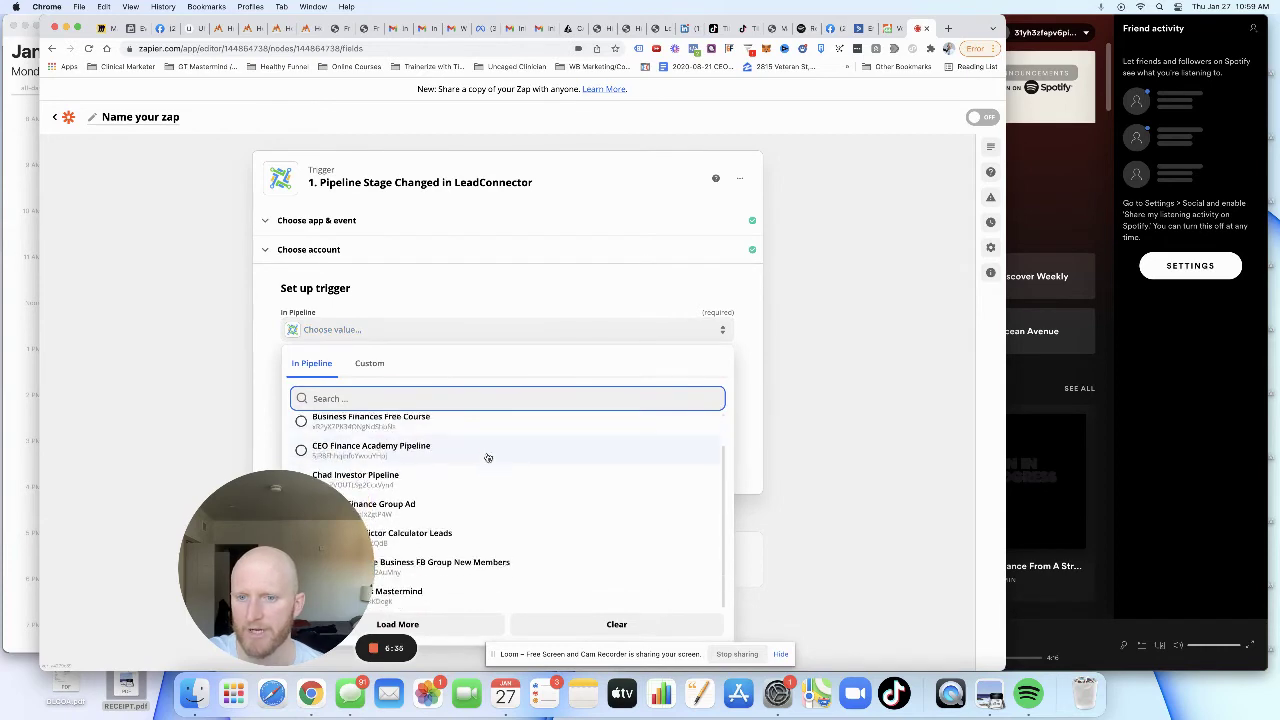
left_click_drag(318, 548, 202, 533)
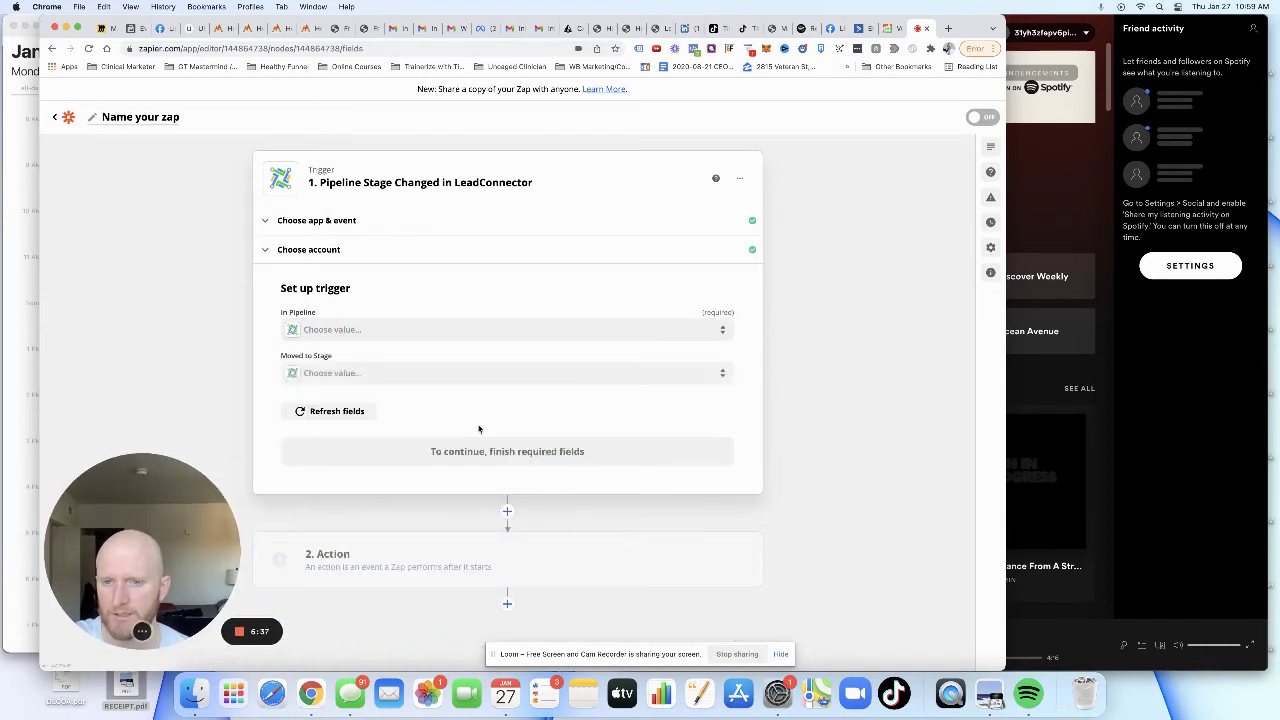
left_click(480, 331)
scroll(475, 525, "down", 2)
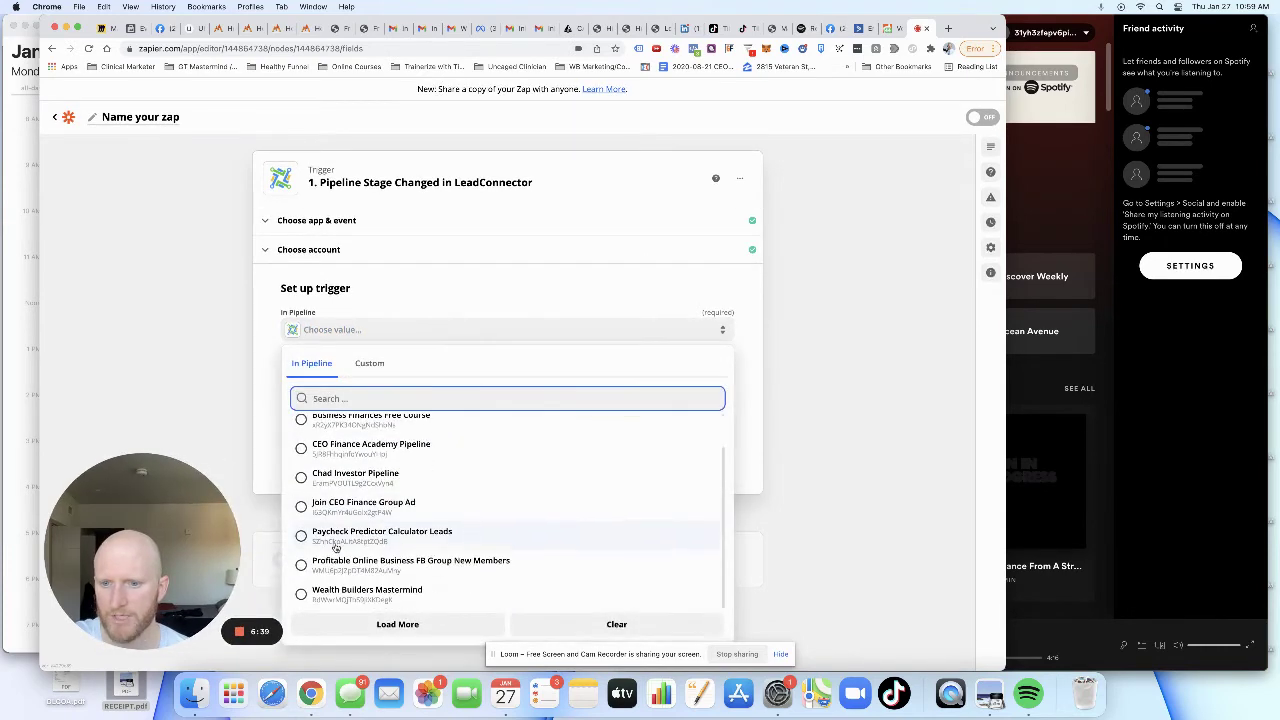
left_click(388, 541)
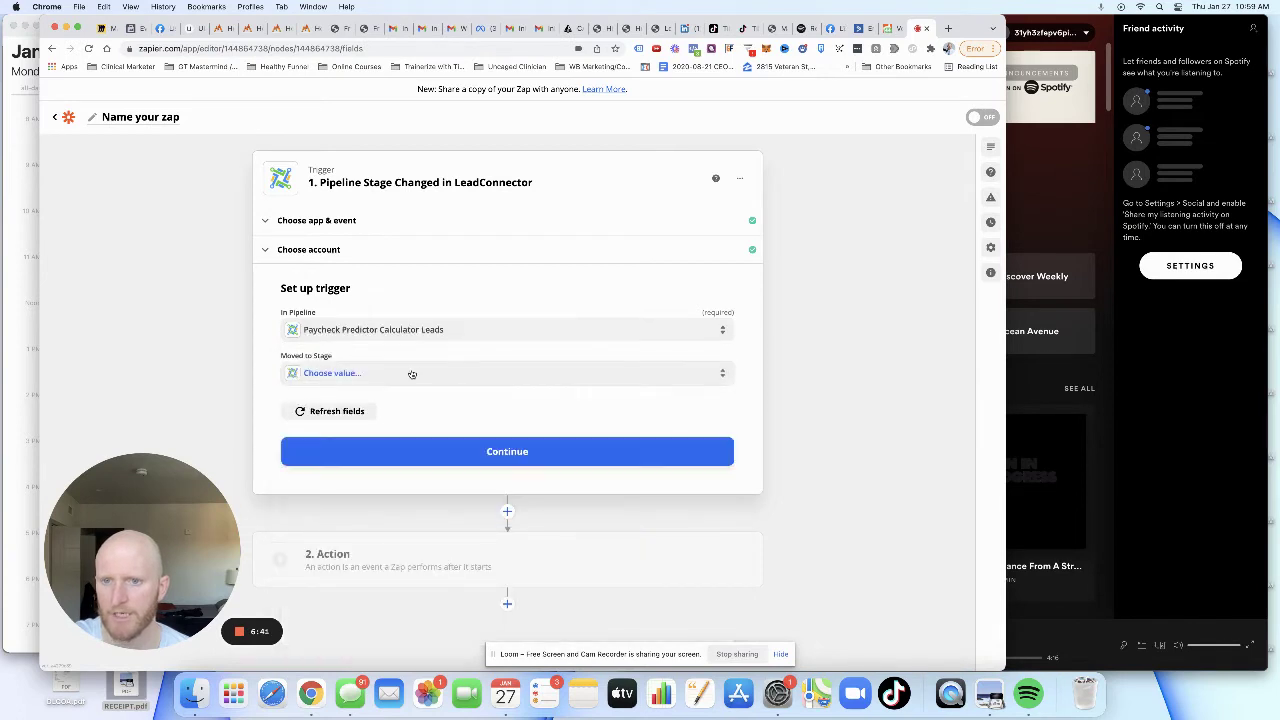
left_click(408, 380)
left_click(364, 465)
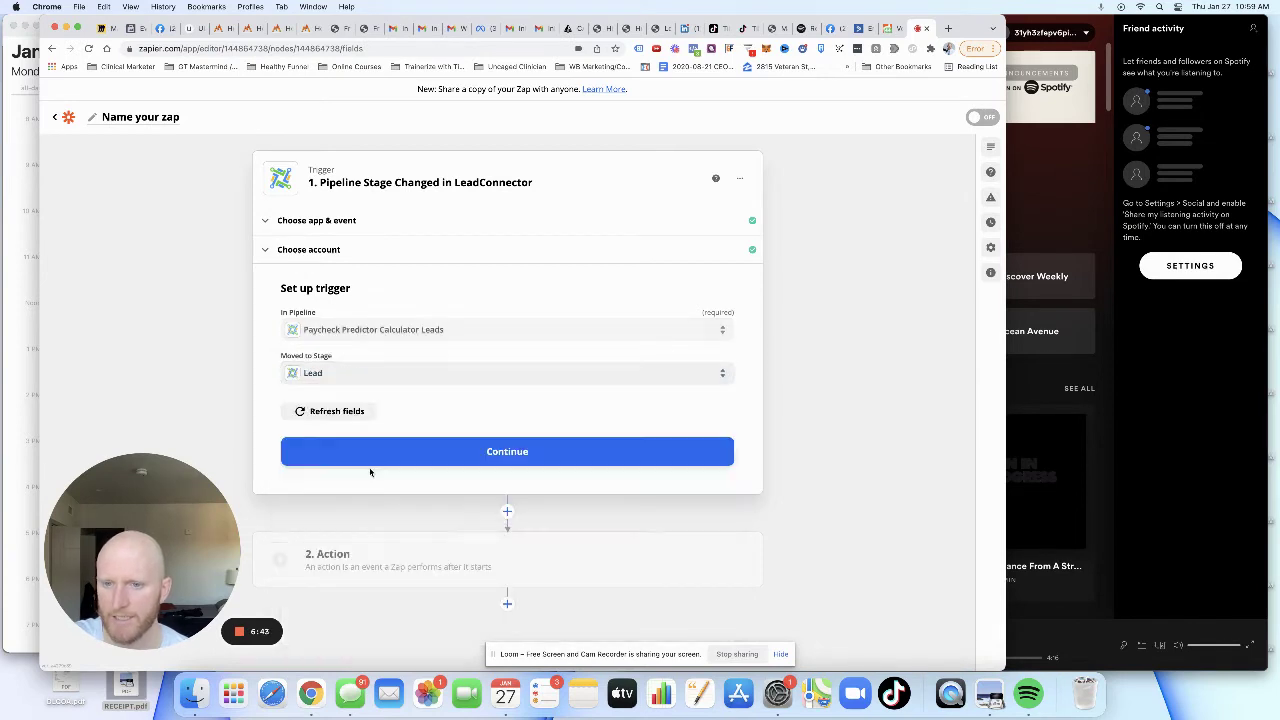
left_click(422, 456)
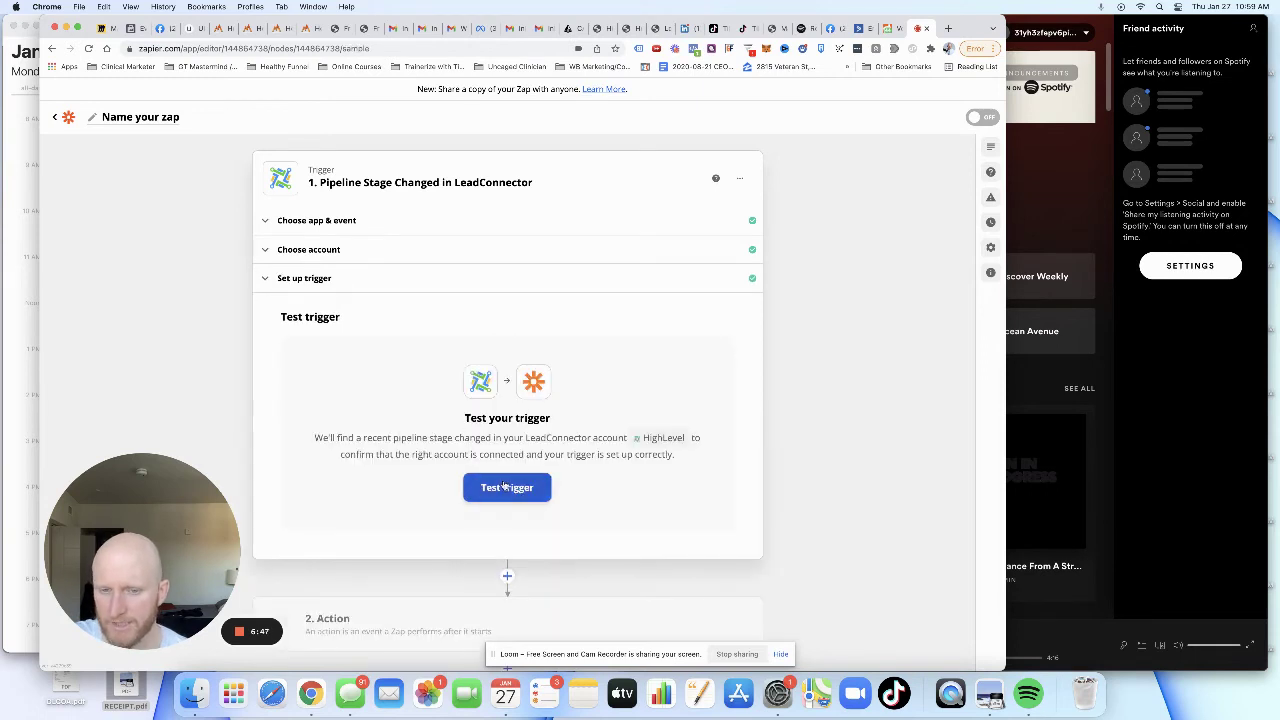
Step: Test the trigger, review the sample record's pipeline, contact and location data, and continue to the action
left_click(505, 484)
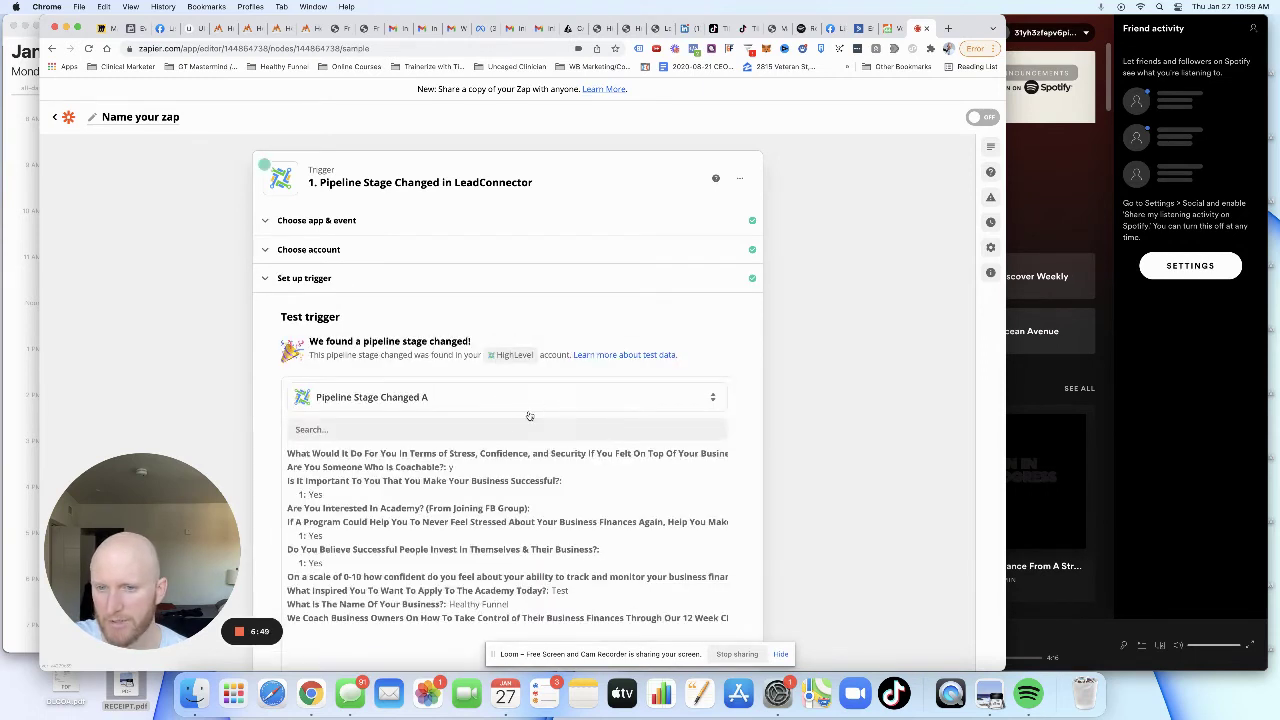
scroll(508, 411, "down", 4)
scroll(508, 411, "down", 10)
scroll(409, 400, "down", 2)
scroll(403, 390, "up", 6)
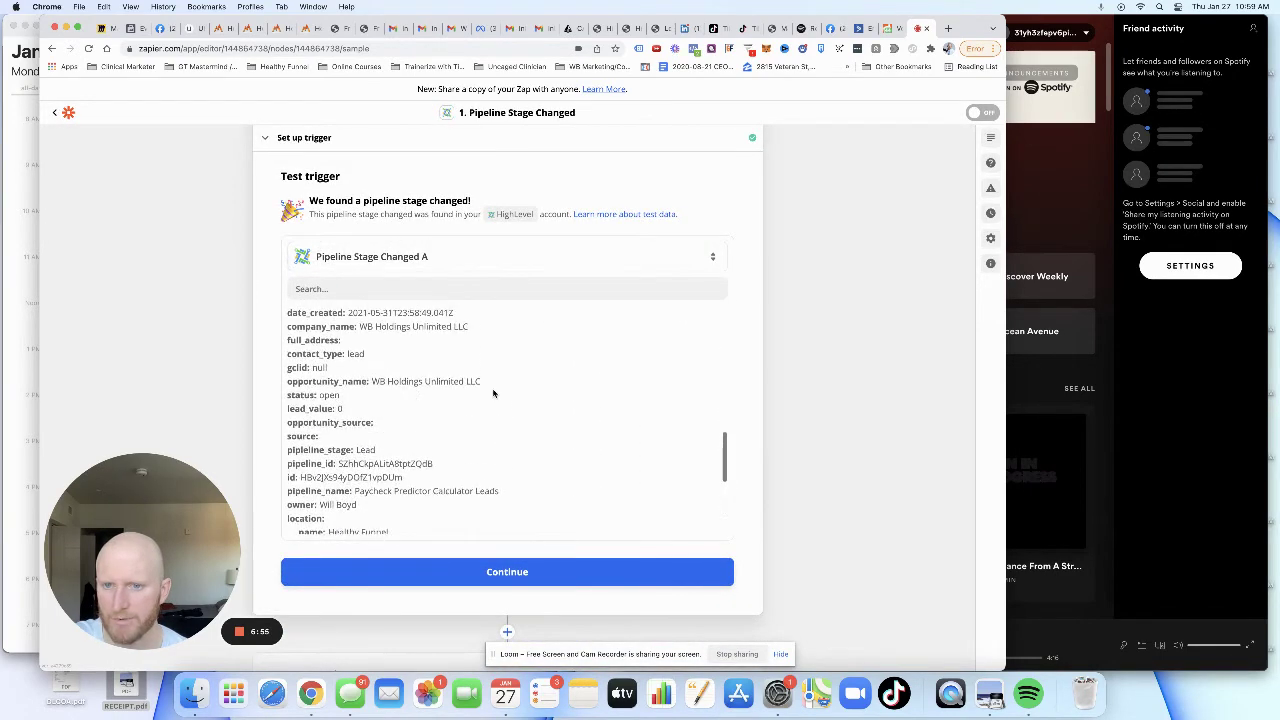
scroll(492, 394, "down", 5)
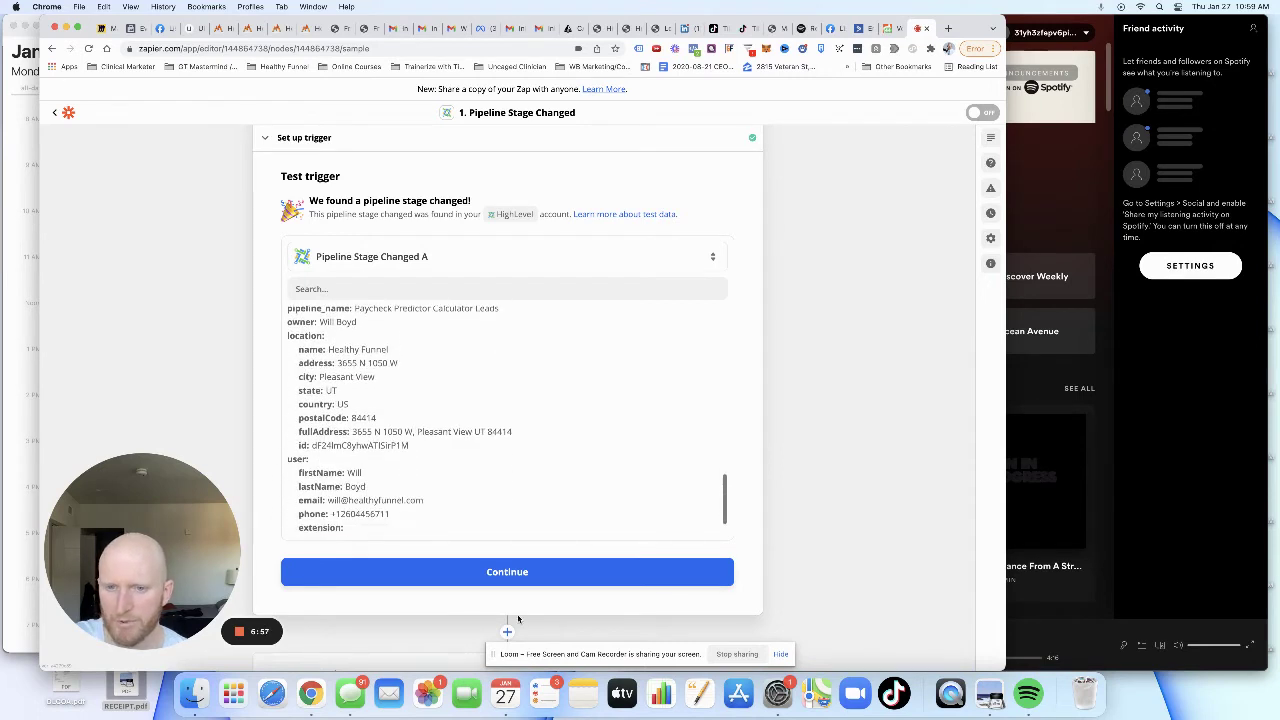
left_click(514, 578)
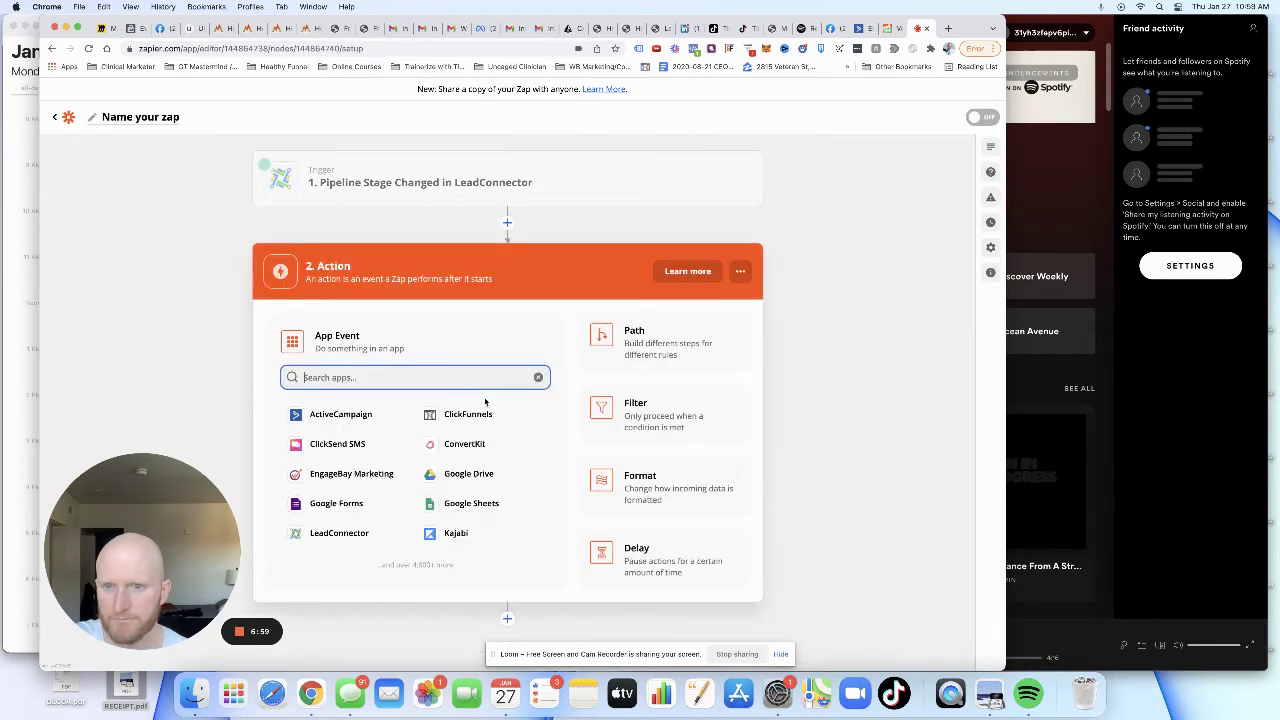
Step: Set the zap's action to ActiveCampaign with the Create/Update Contact event
left_click(362, 418)
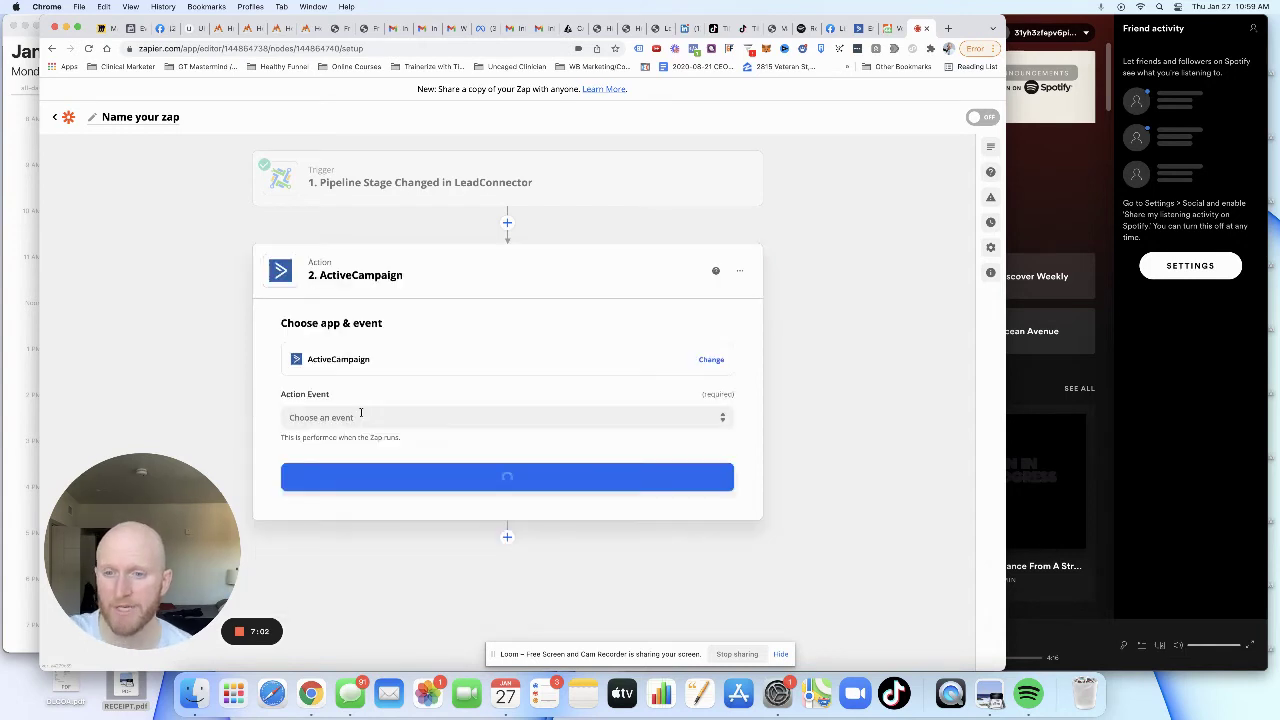
left_click(422, 416)
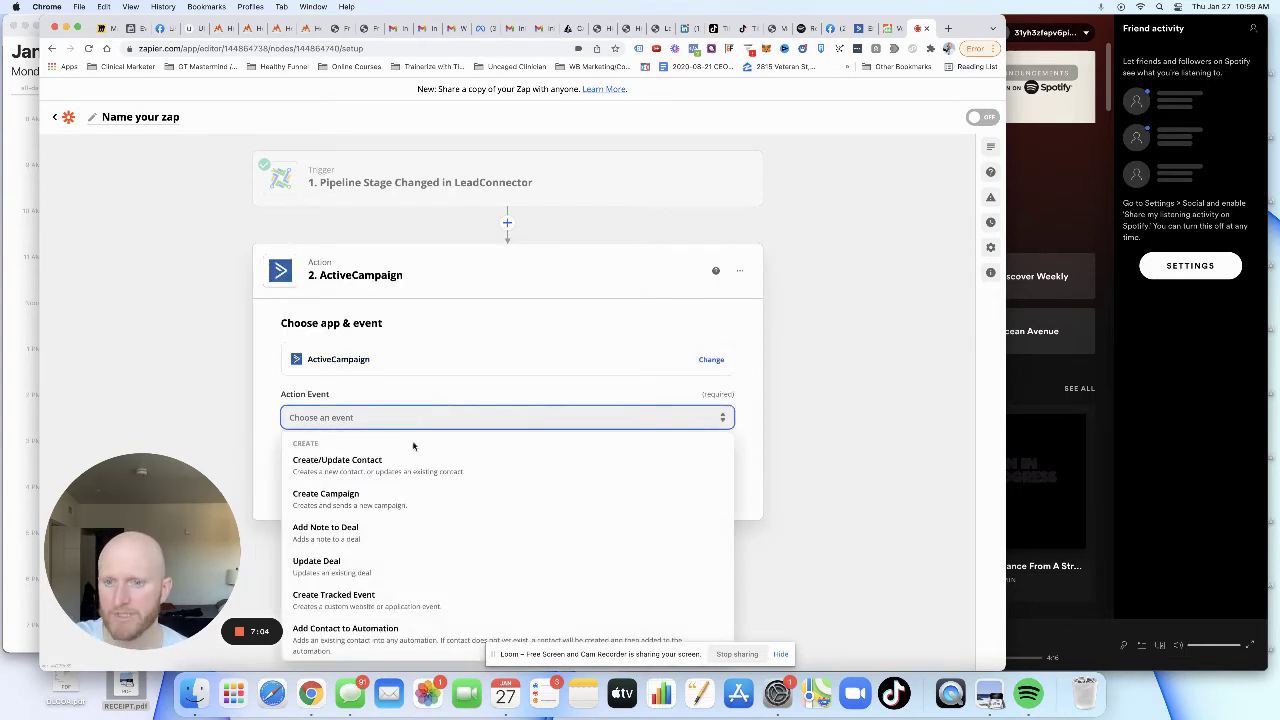
left_click(361, 470)
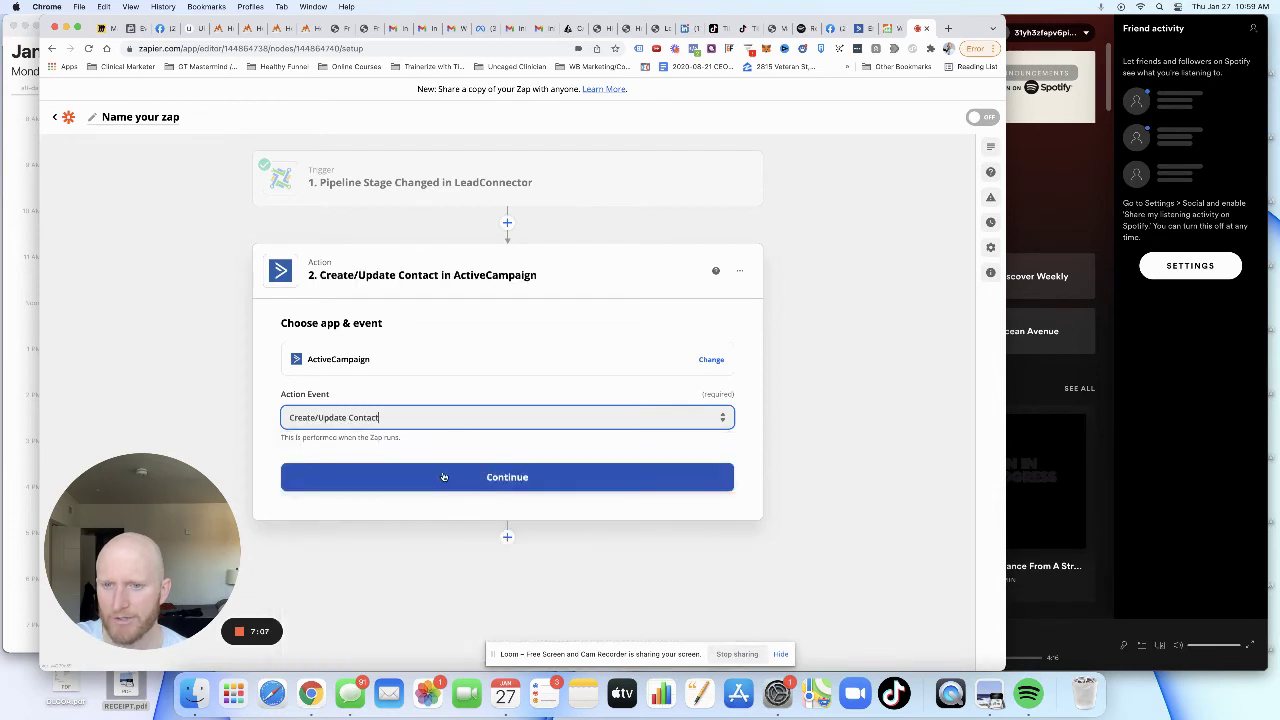
left_click(443, 477)
Step: Connect the action to the HF ActiveCampaign account and continue to its setup
left_click(406, 398)
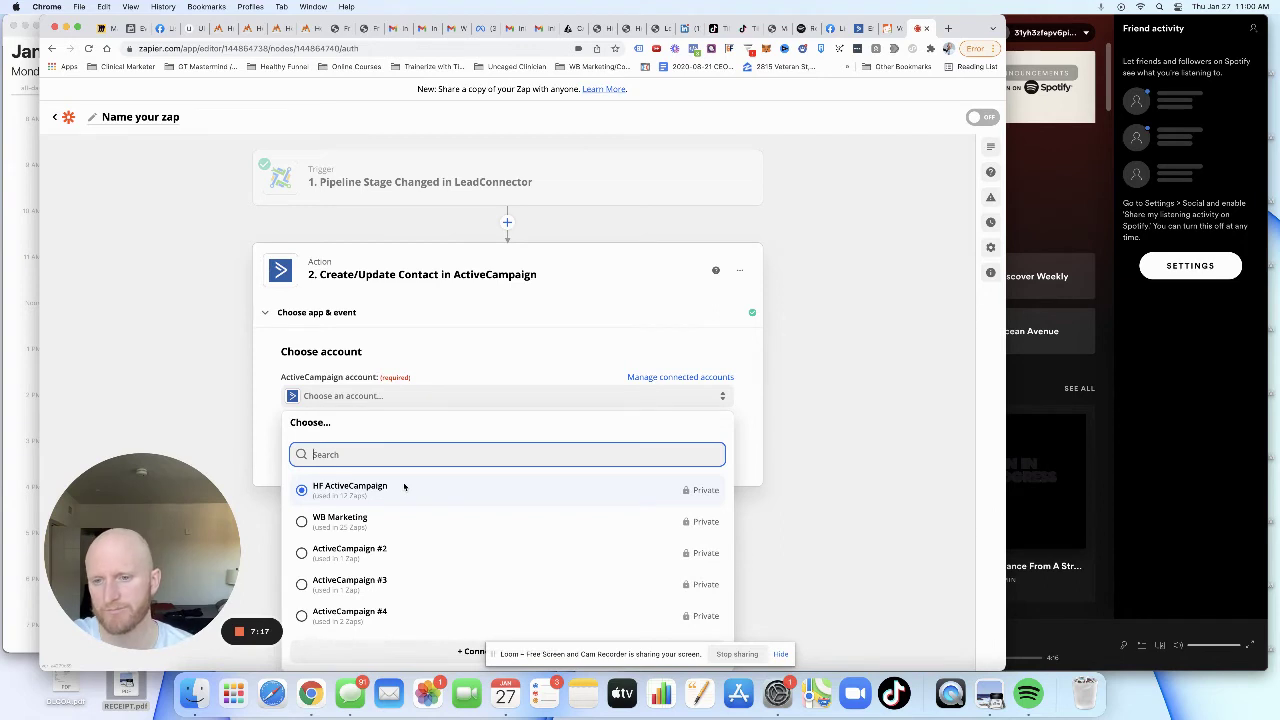
left_click(404, 486)
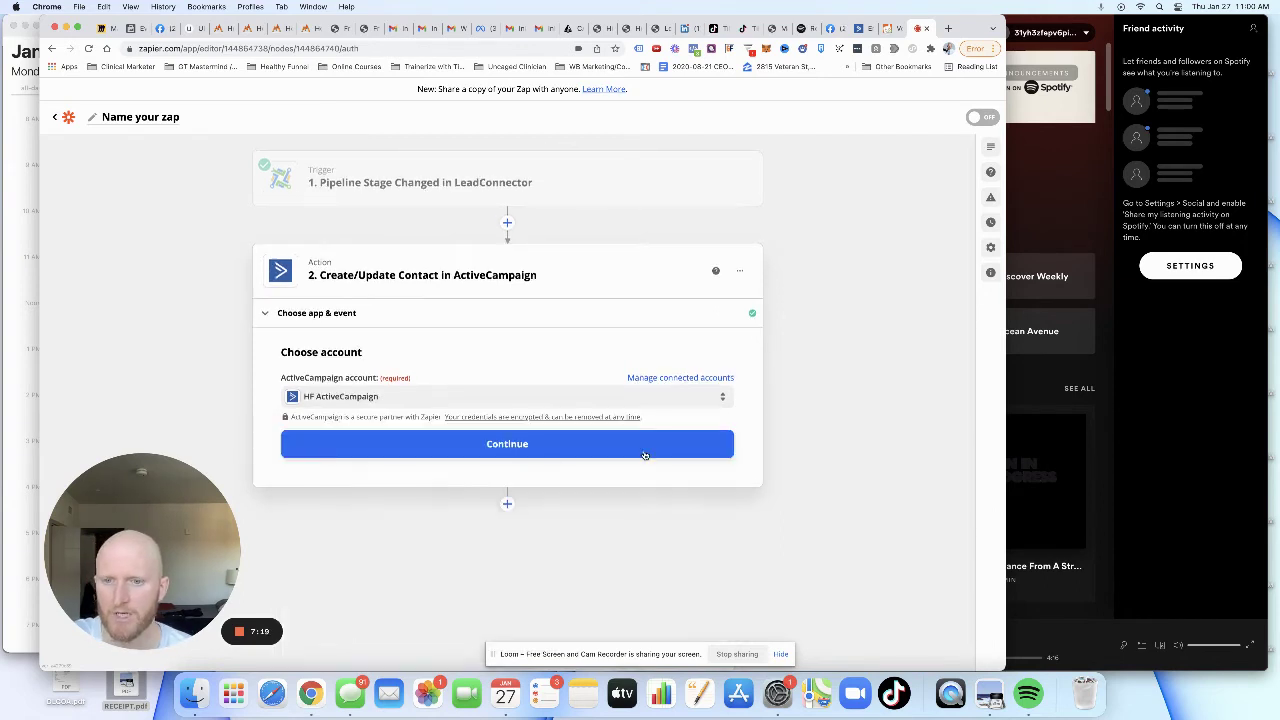
left_click(595, 448)
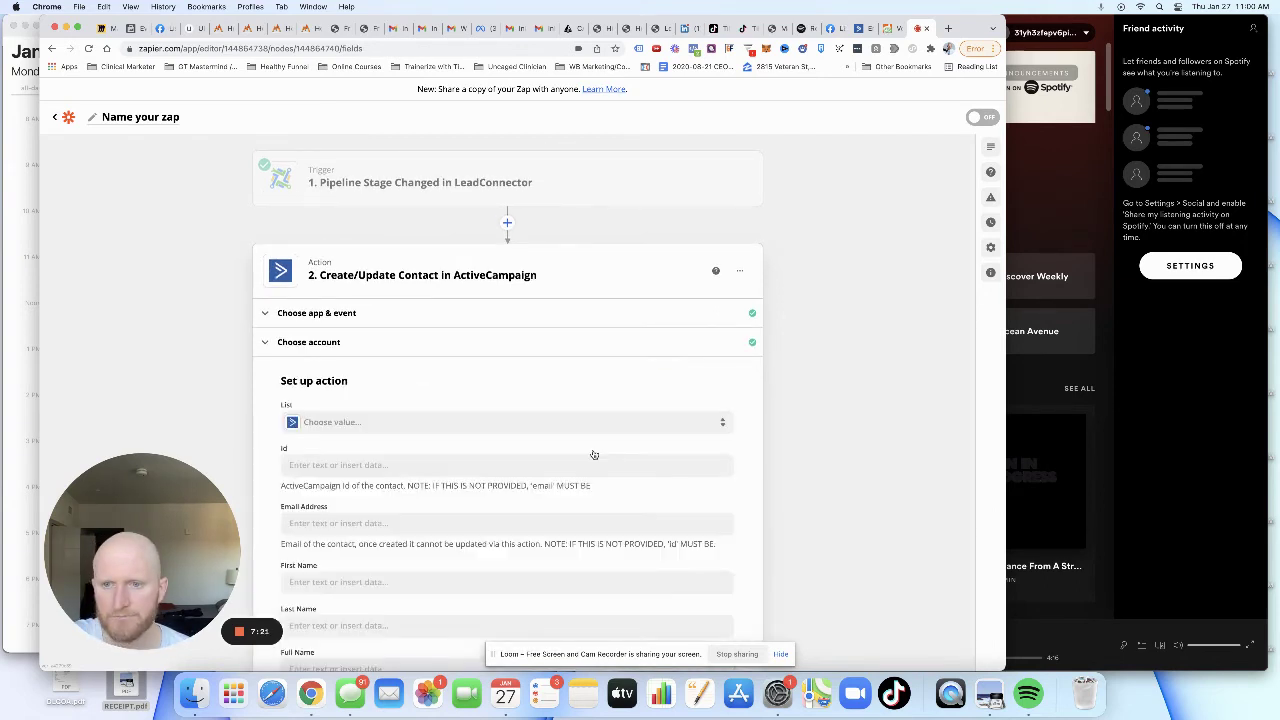
Step: Set the ActiveCampaign contact's list to Paycheck Predictor Leads
left_click(473, 279)
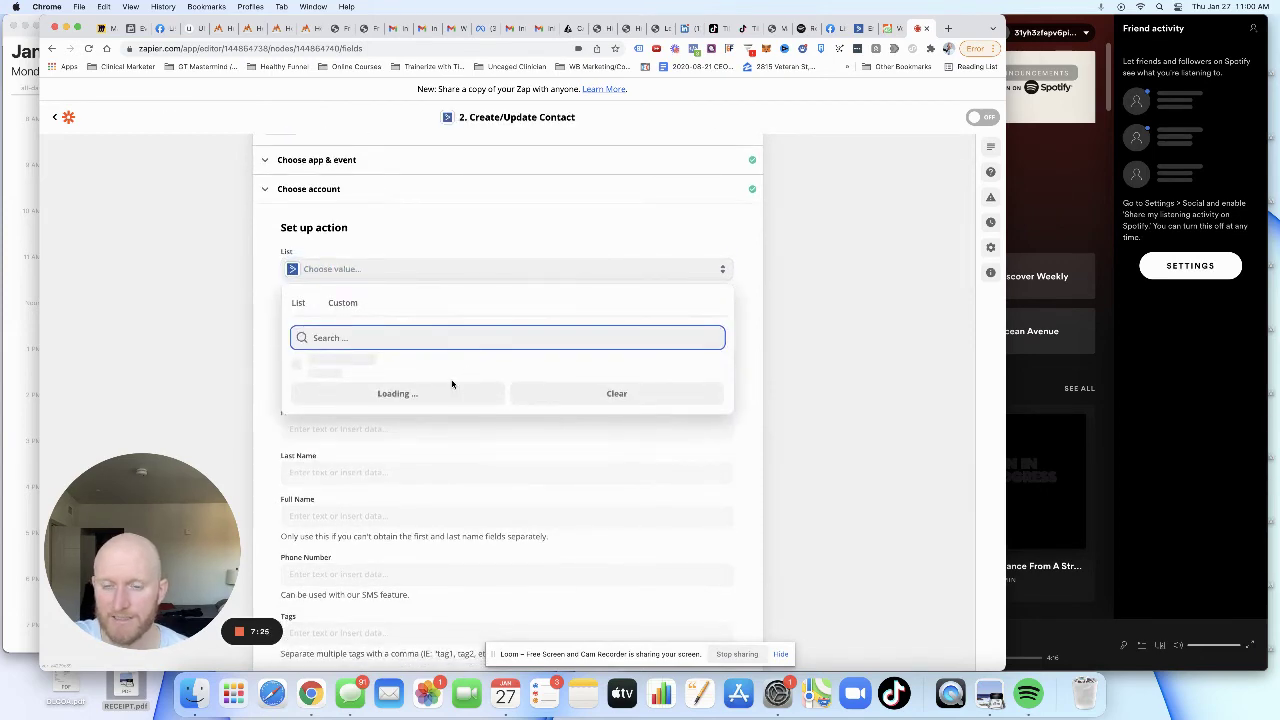
scroll(460, 378, "down", 15)
scroll(456, 394, "up", 10)
scroll(471, 403, "up", 10)
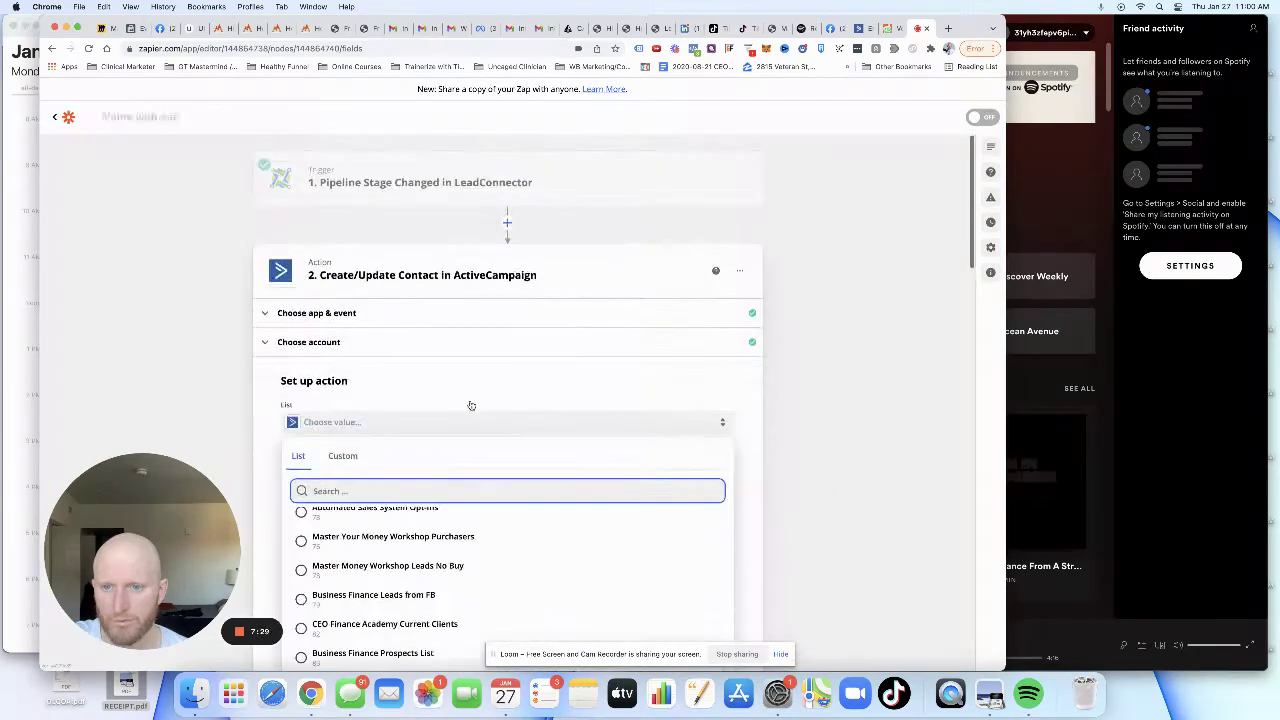
scroll(471, 403, "down", 5)
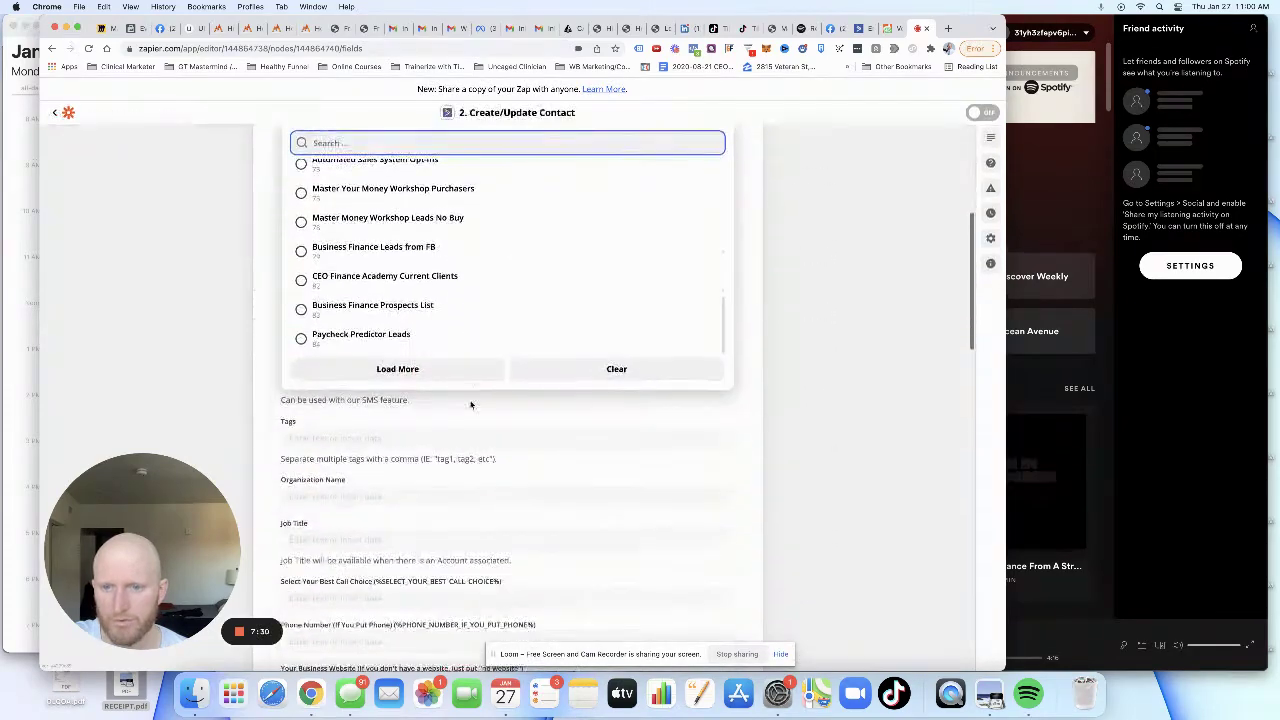
left_click(421, 337)
scroll(425, 355, "up", 5)
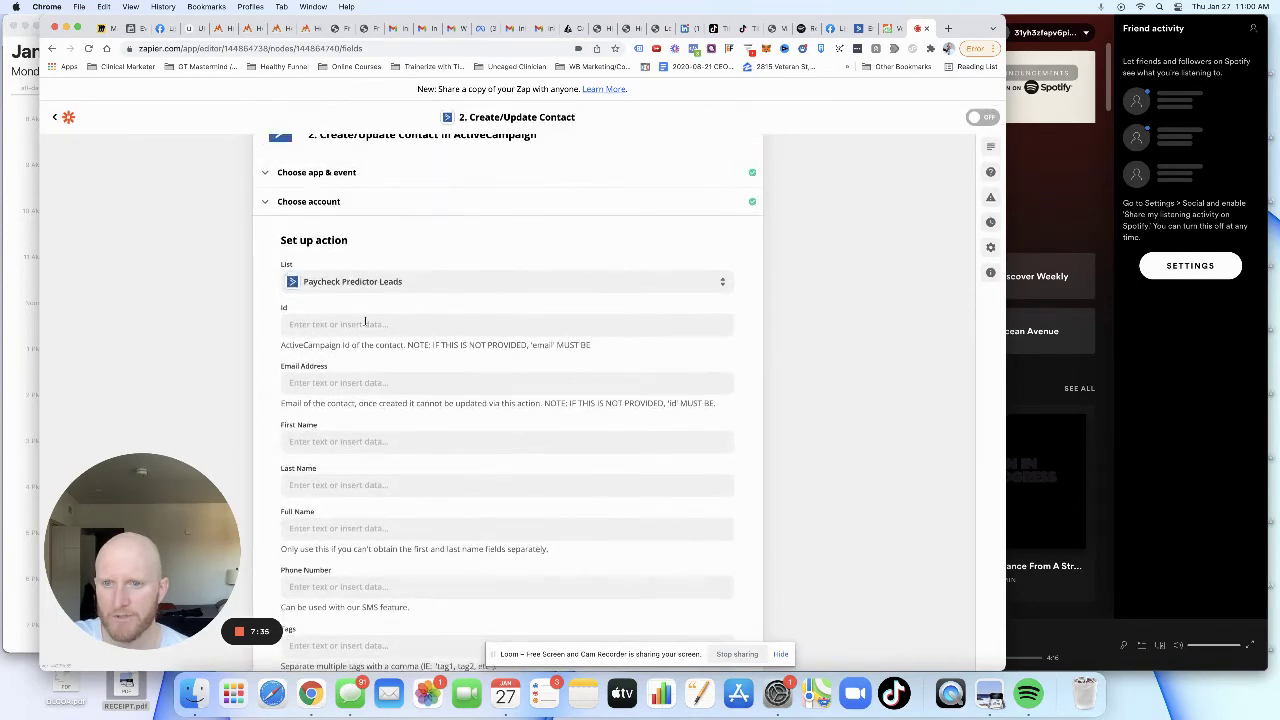
Step: Examine the full list of LeadConnector trigger data available for the contact's Email Address
left_click(348, 384)
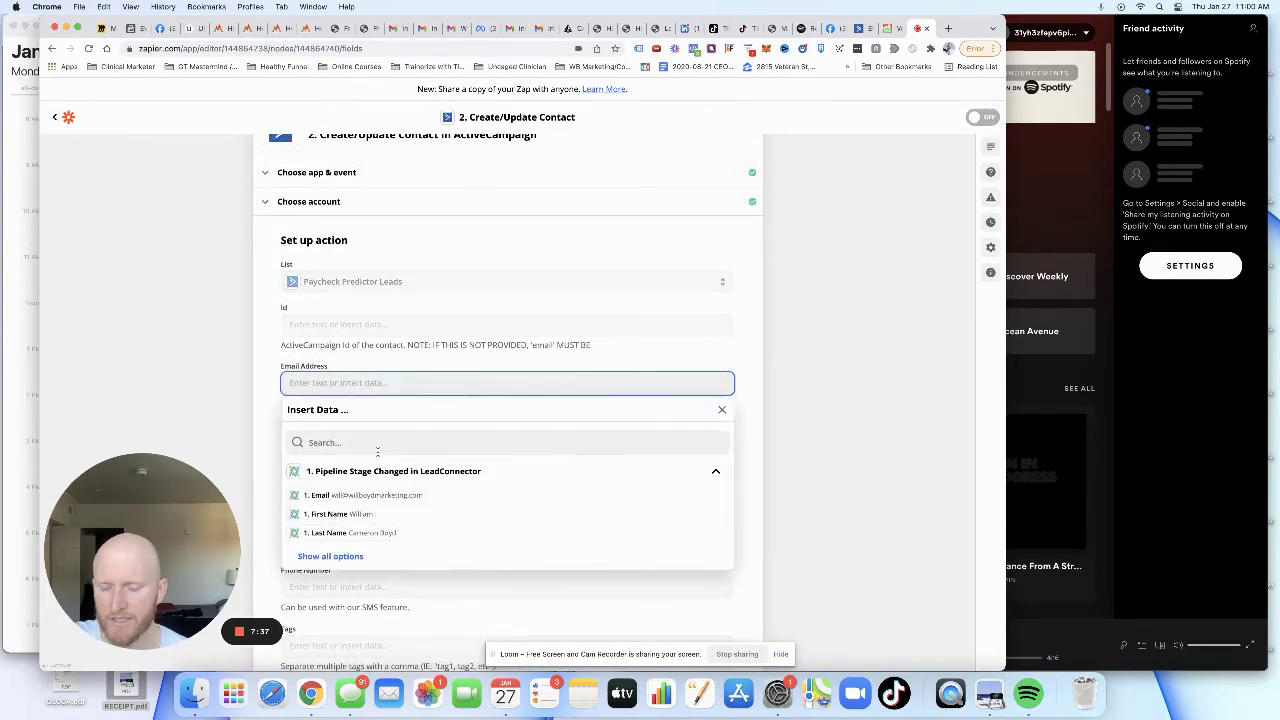
left_click(330, 557)
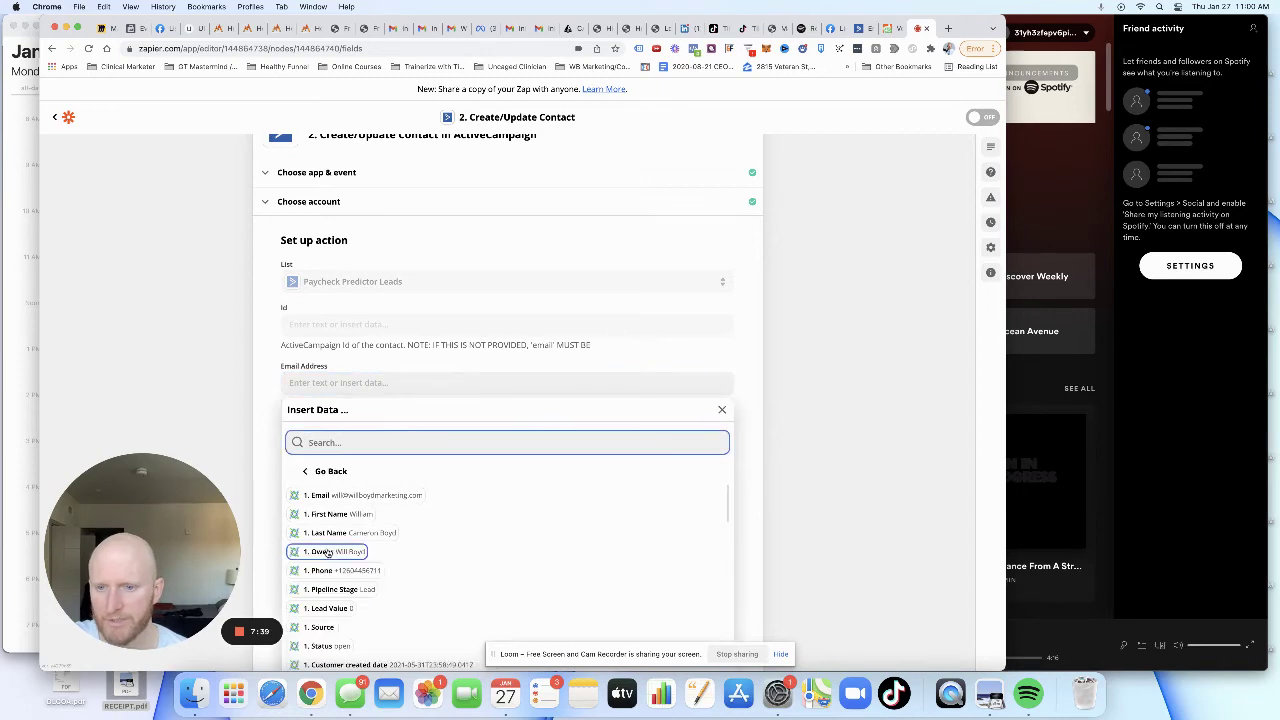
scroll(328, 553, "down", 6)
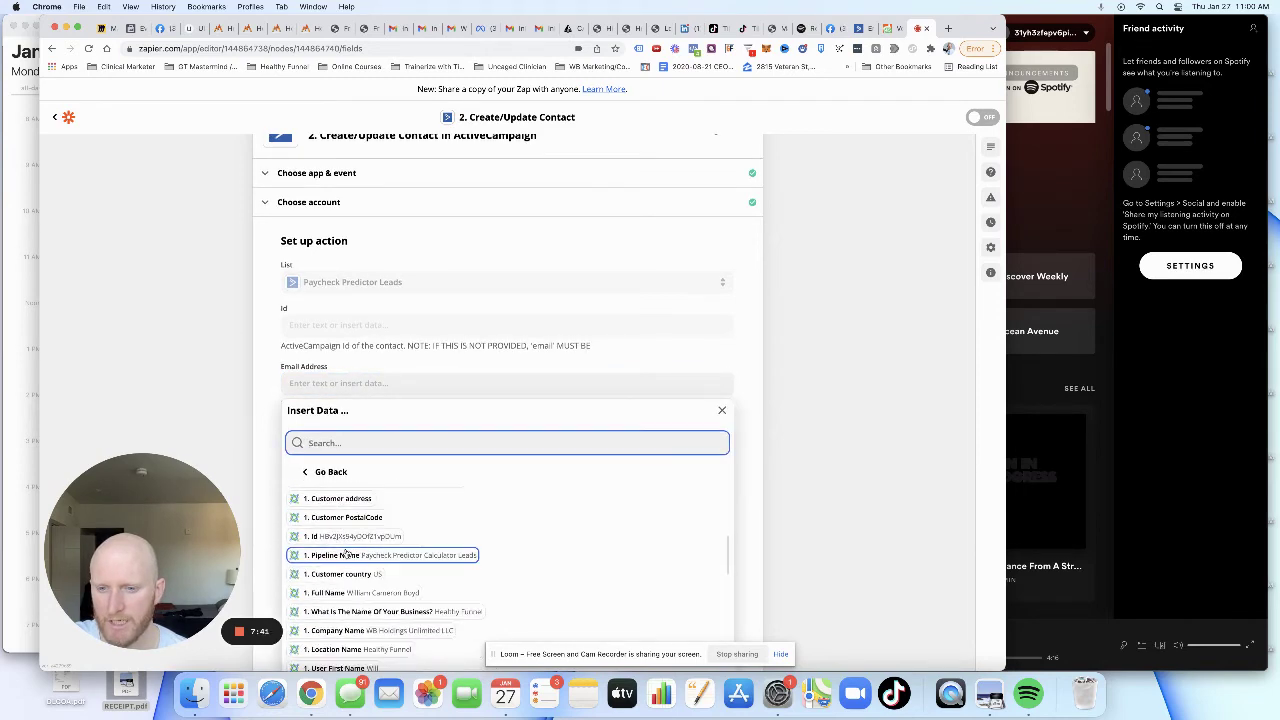
scroll(345, 553, "down", 10)
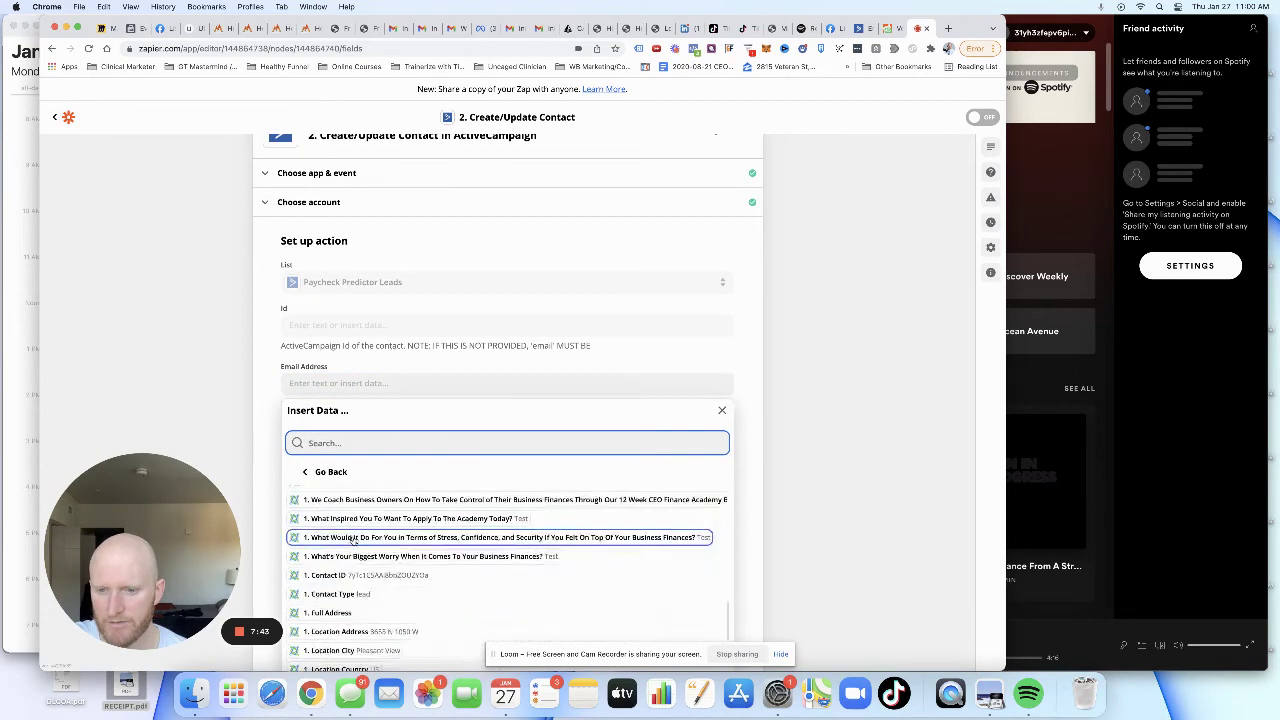
scroll(353, 541, "down", 3)
scroll(352, 540, "up", 5)
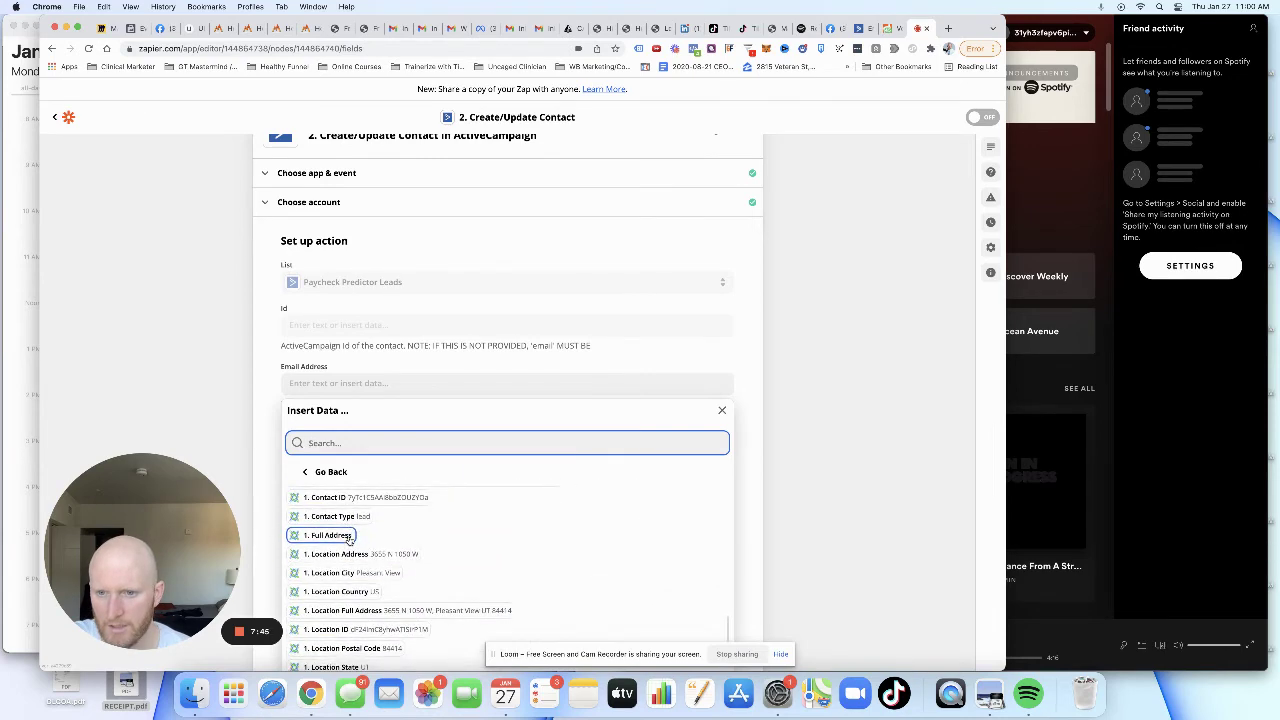
scroll(348, 541, "down", 3)
scroll(348, 541, "down", 2)
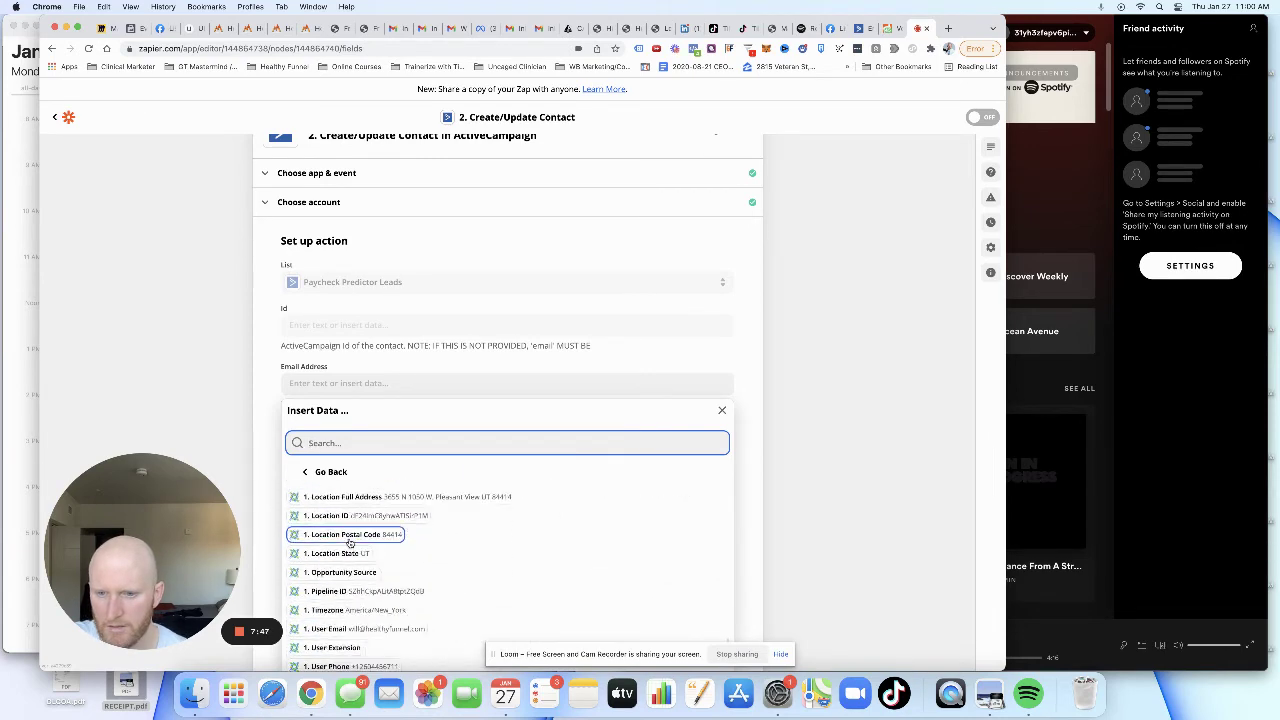
scroll(350, 543, "down", 3)
scroll(364, 503, "up", 3)
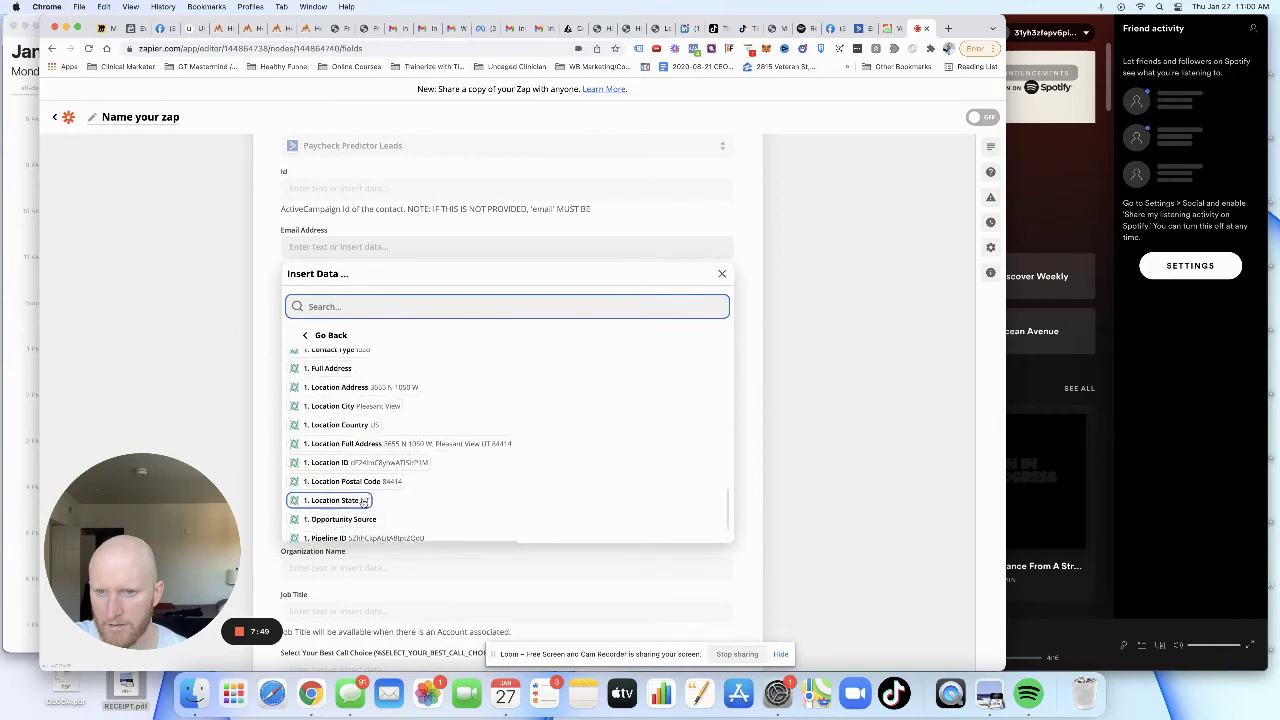
scroll(363, 503, "up", 4)
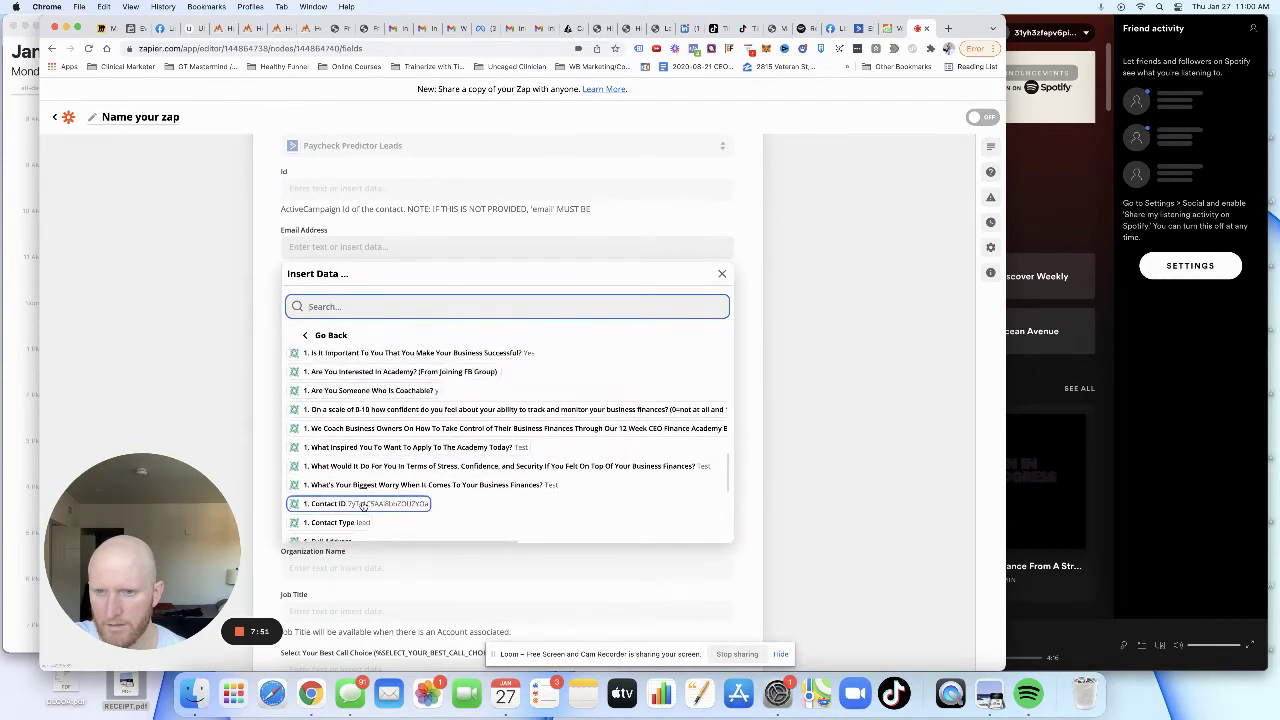
scroll(363, 505, "up", 5)
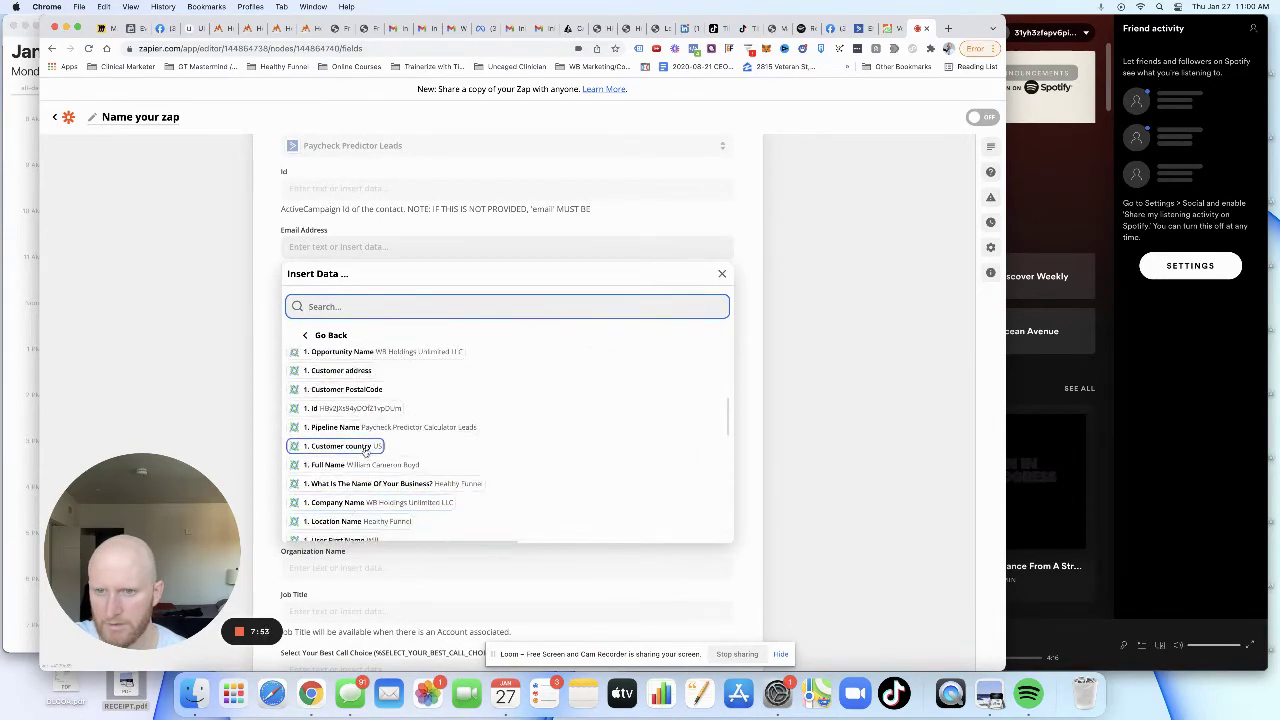
scroll(365, 451, "up", 6)
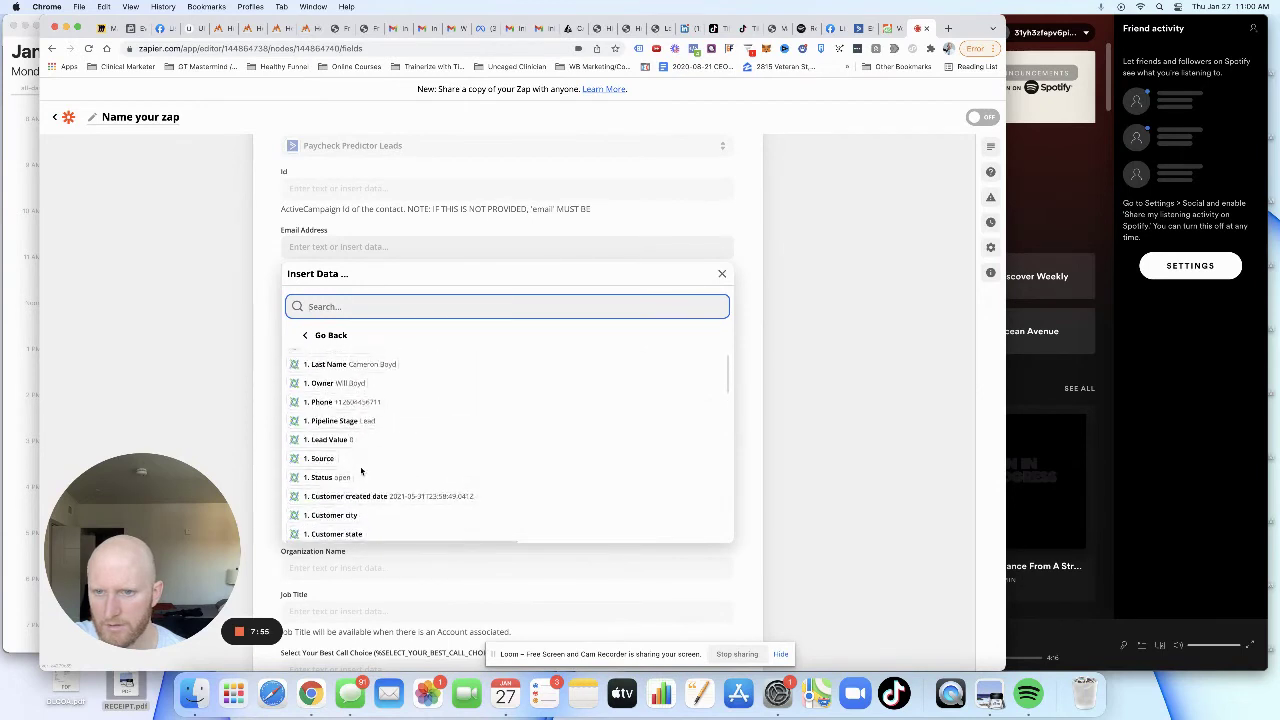
scroll(361, 471, "up", 2)
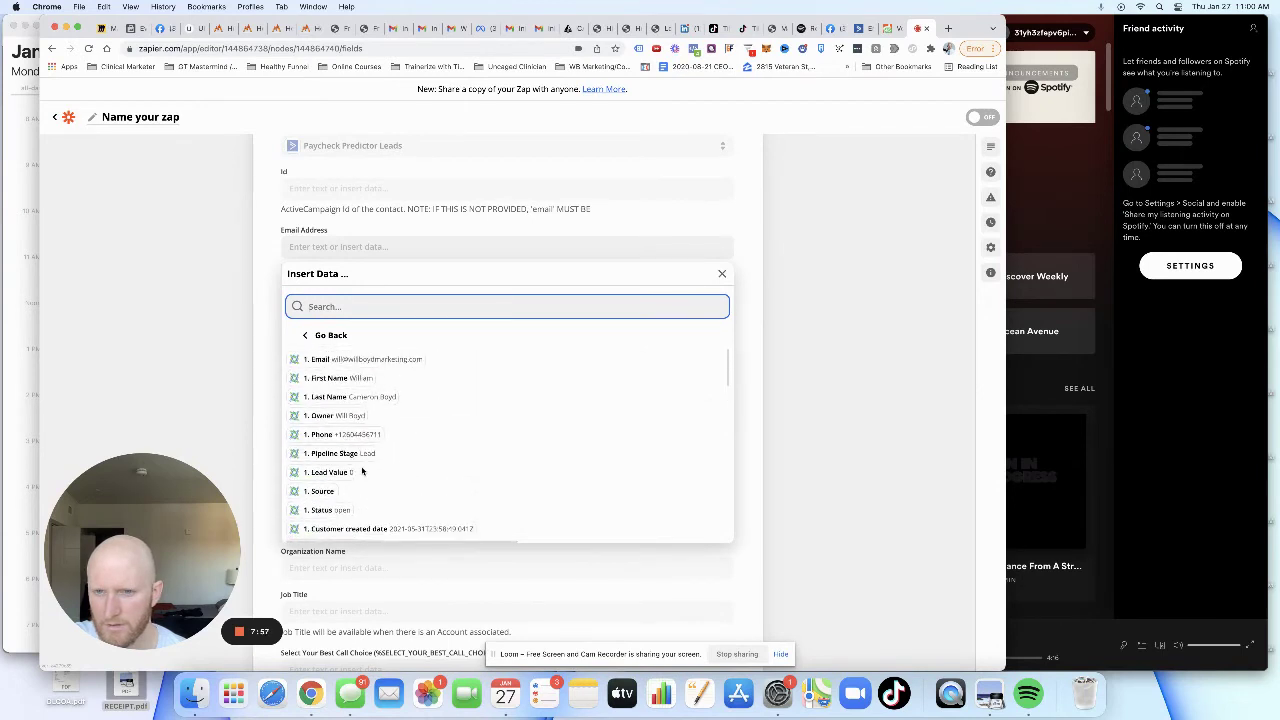
Step: Map the contact's Email Address, First Name and Last Name to the trigger's Email, First Name and Last Name data
left_click(335, 359)
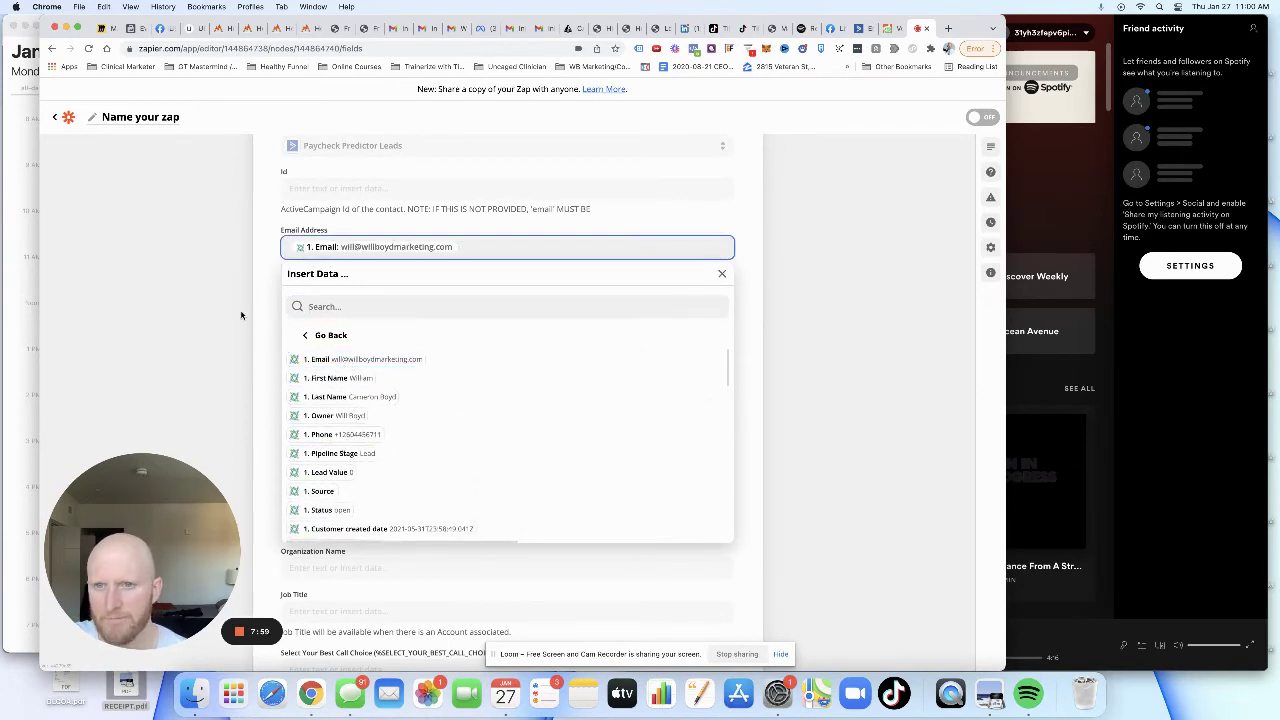
left_click(375, 305)
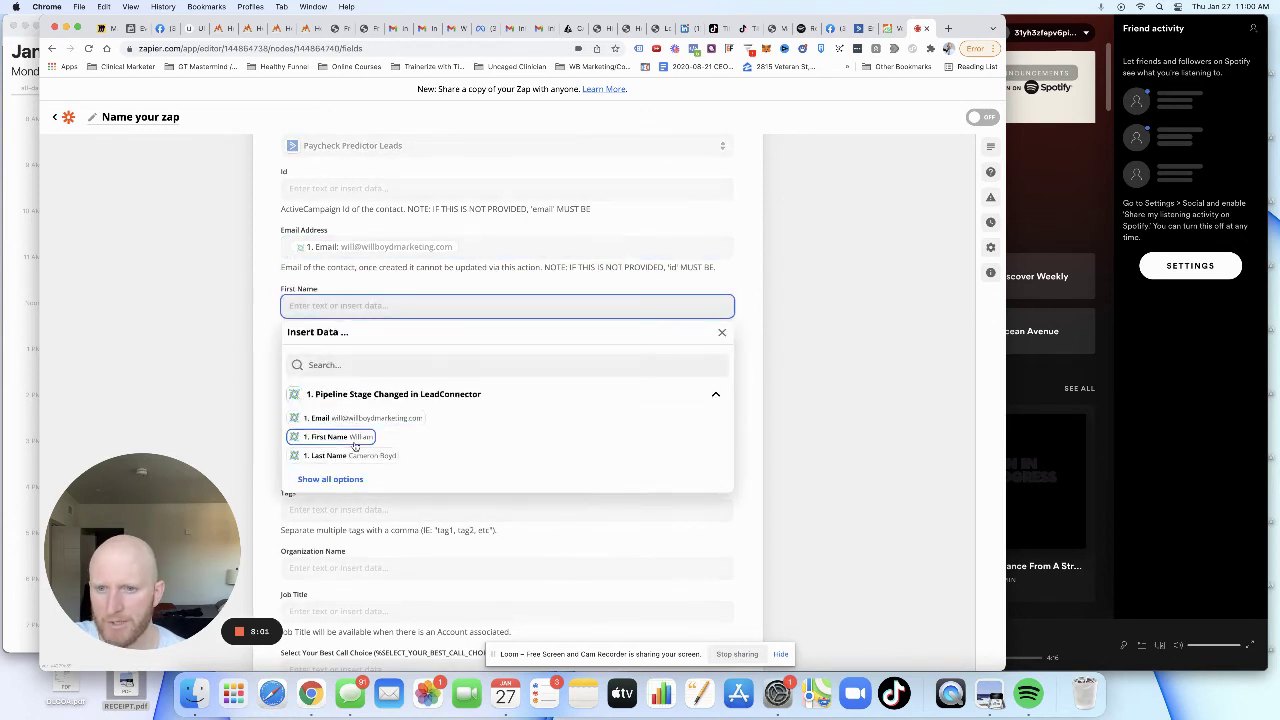
left_click(354, 440)
left_click(366, 349)
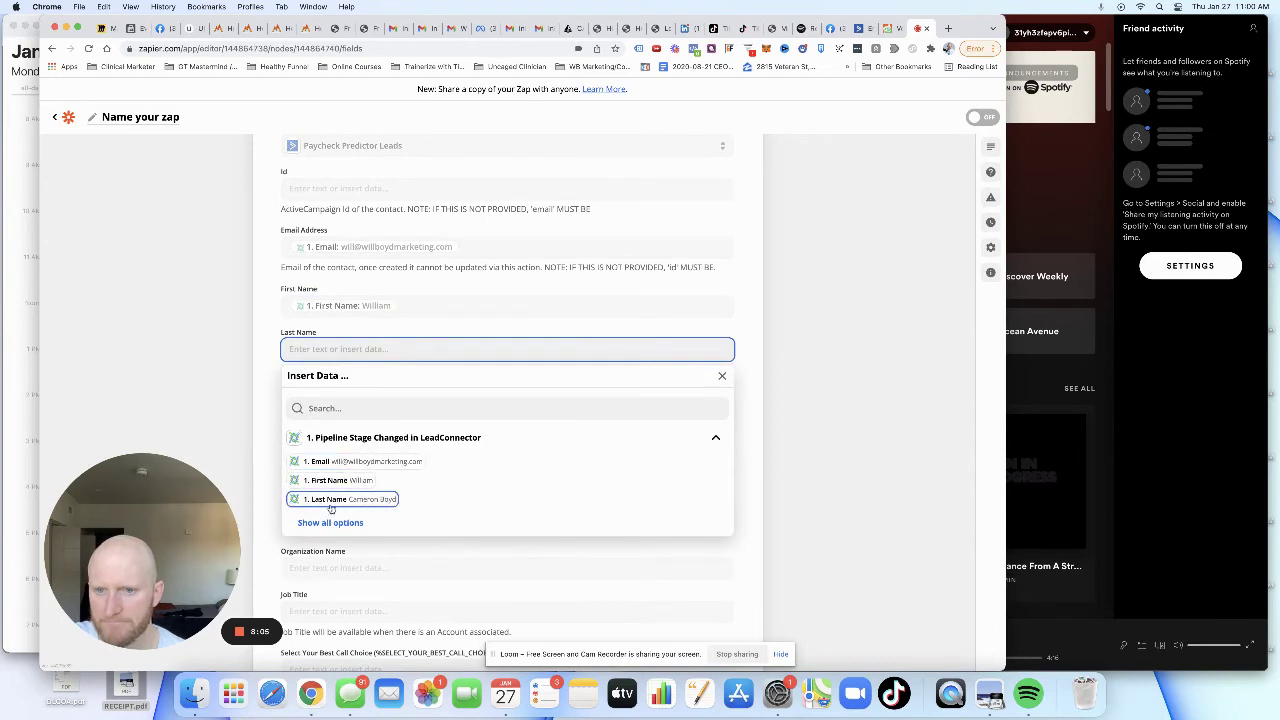
left_click(320, 497)
Step: Map the contact's Phone Number to the trigger's Phone data
scroll(188, 392, "down", 1)
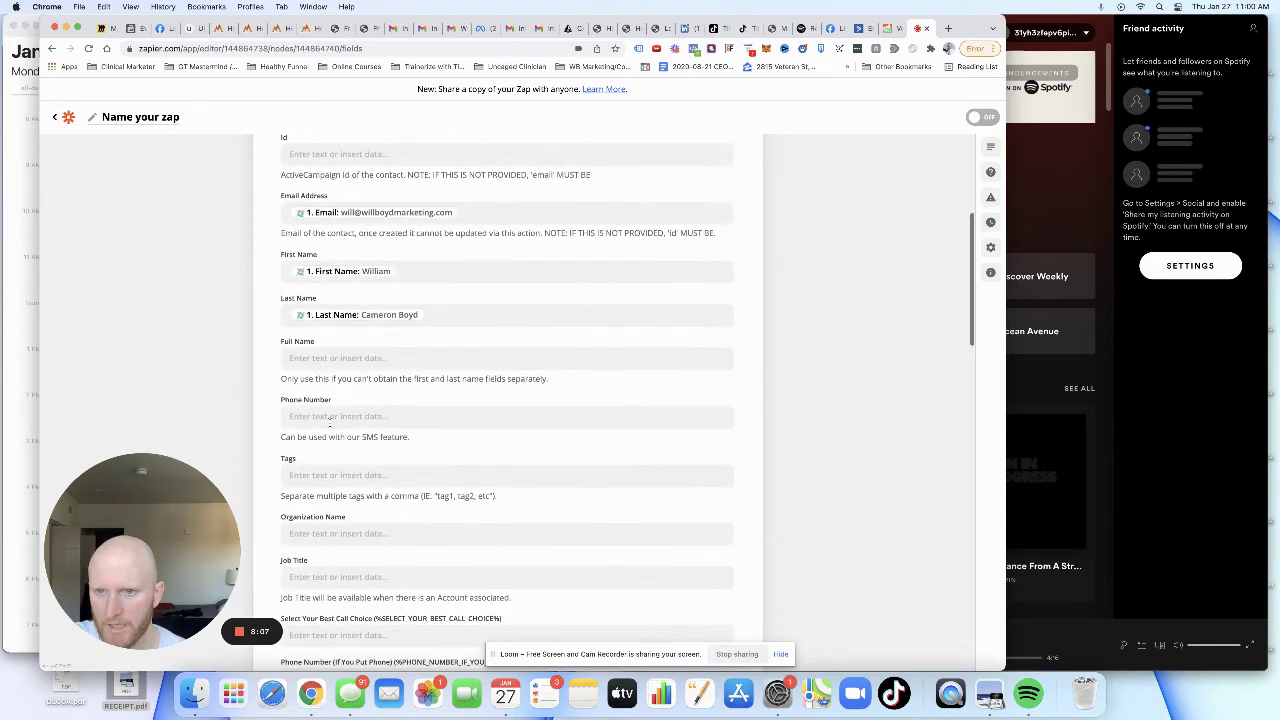
left_click(321, 413)
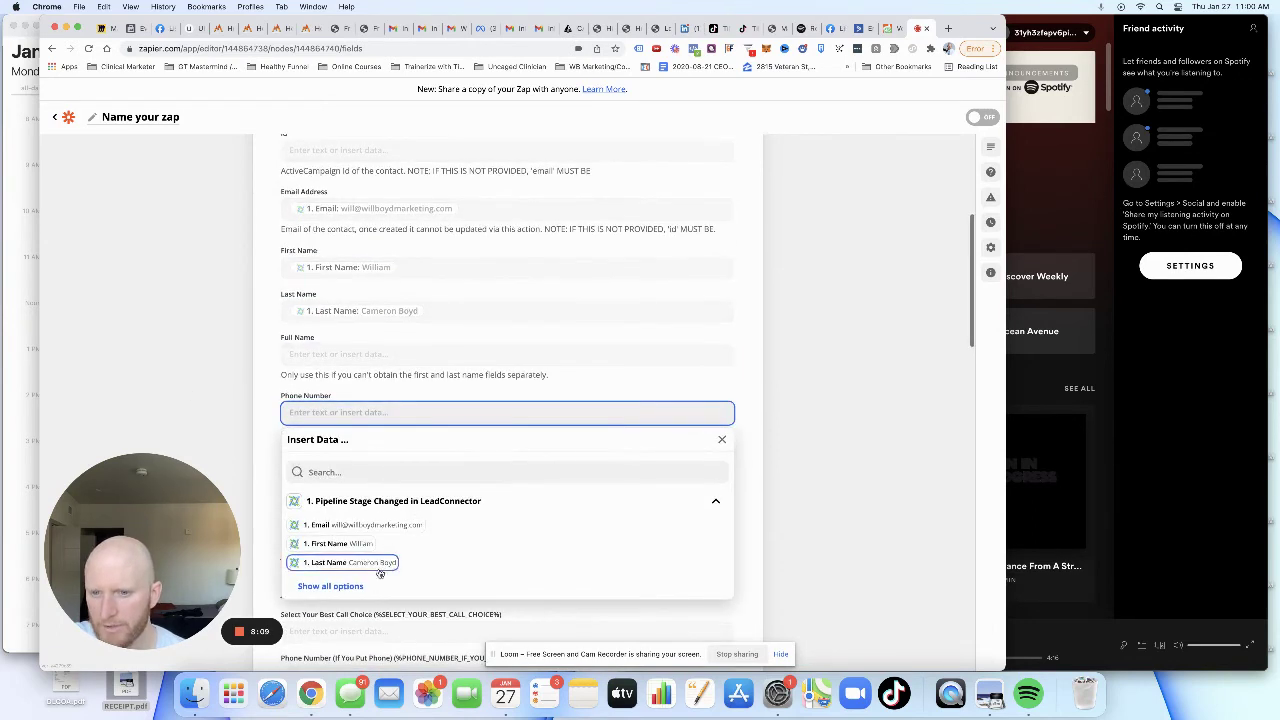
left_click(318, 588)
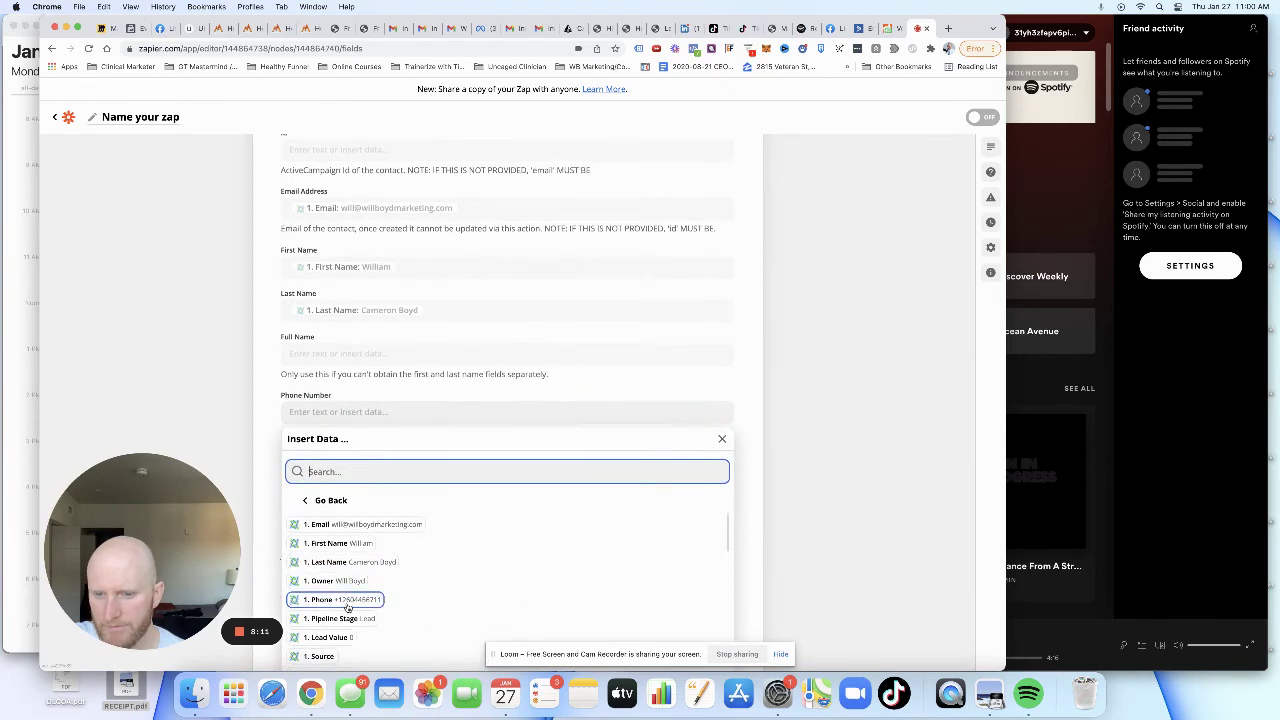
left_click(322, 602)
Step: Set the contact's tag to "paycheck calculator lead"
scroll(470, 455, "down", 3)
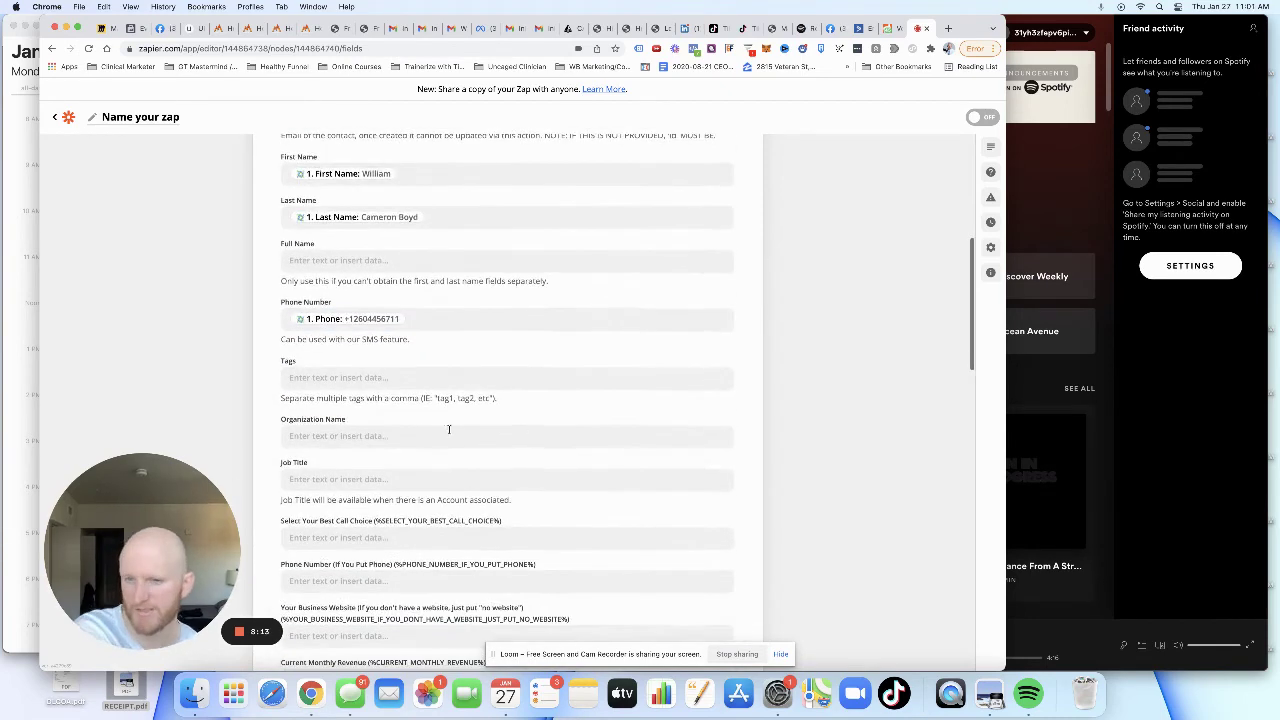
left_click(448, 379)
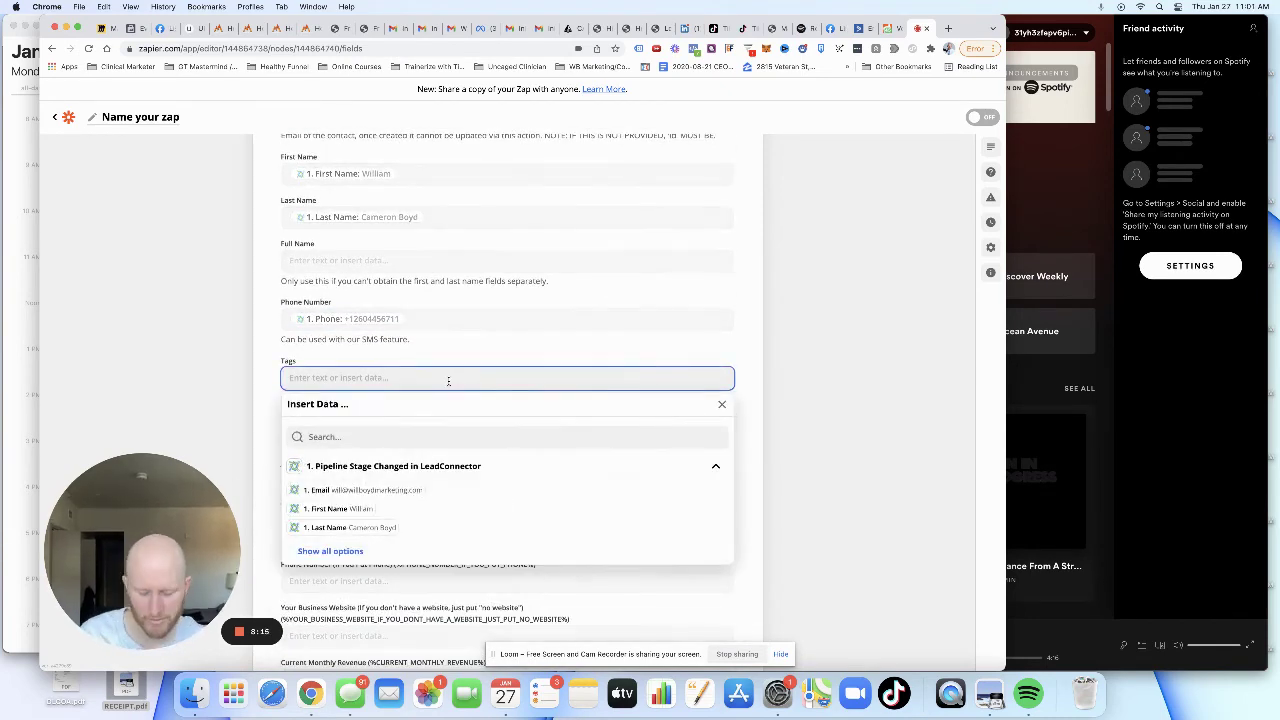
type("pre")
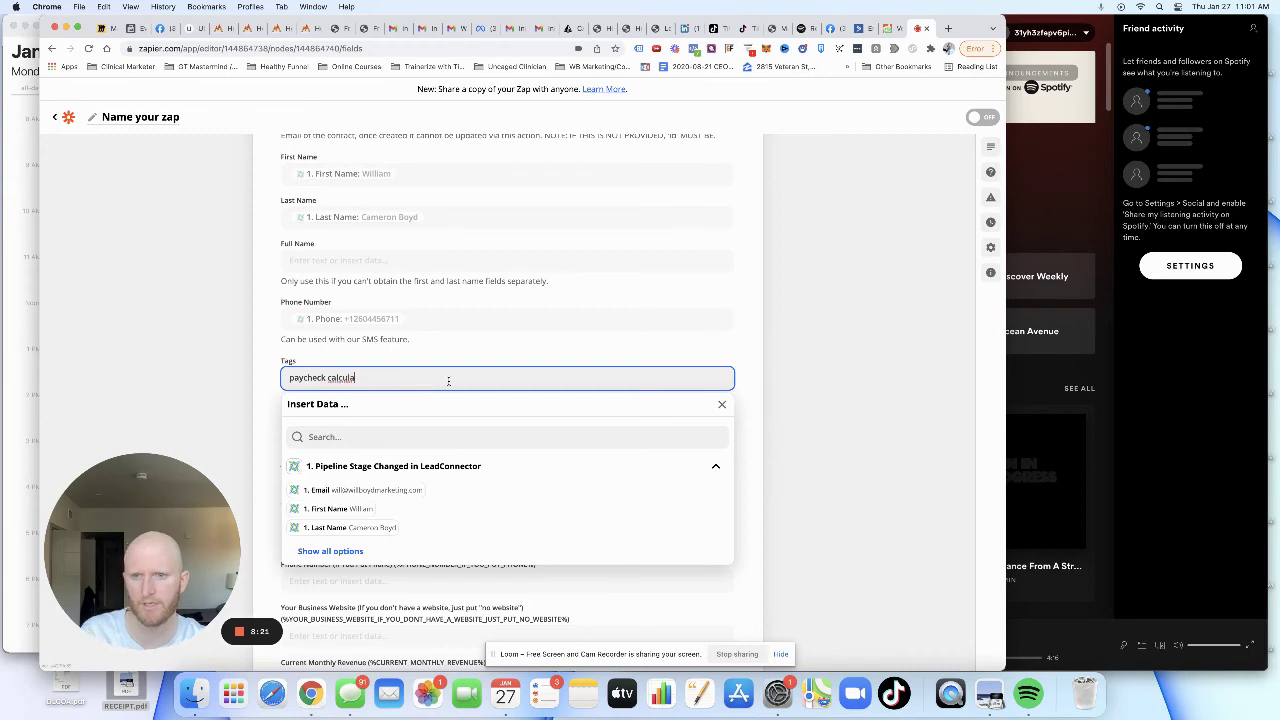
left_click(694, 348)
Step: Leave the remaining contact fields empty, finish the action setup and send a test contact to ActiveCampaign
scroll(455, 412, "down", 3)
scroll(445, 408, "down", 15)
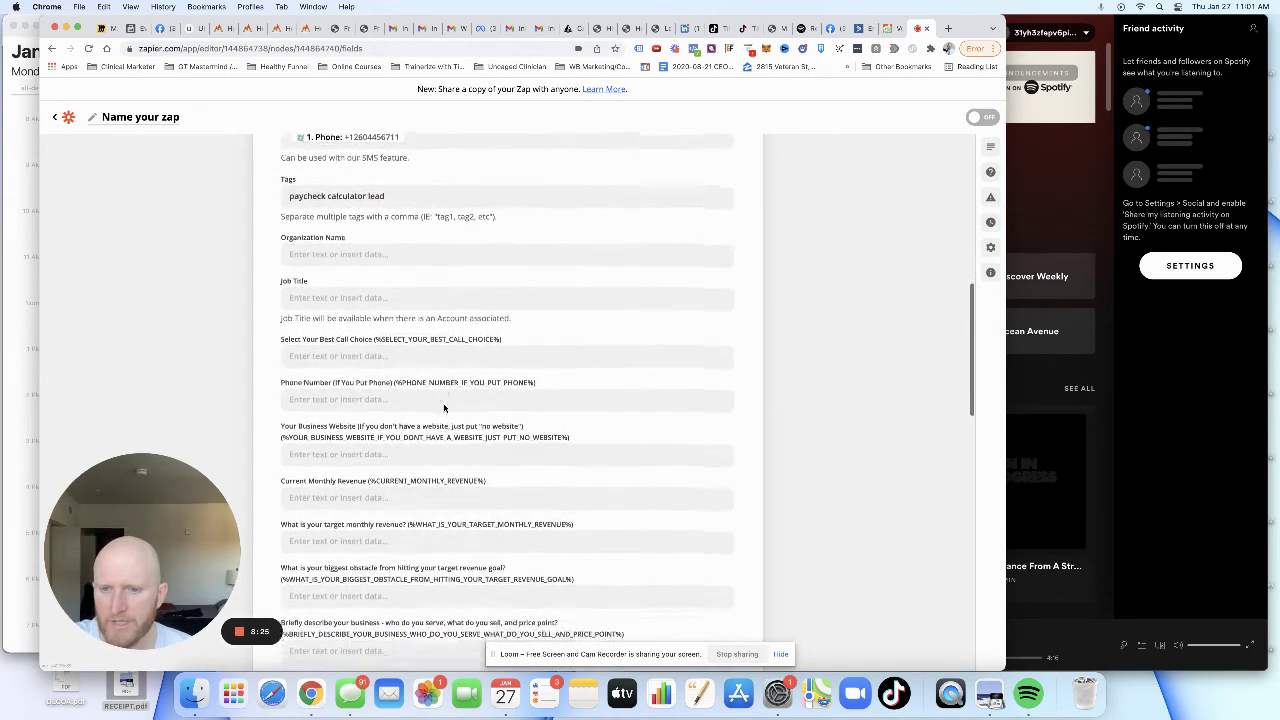
scroll(445, 408, "down", 5)
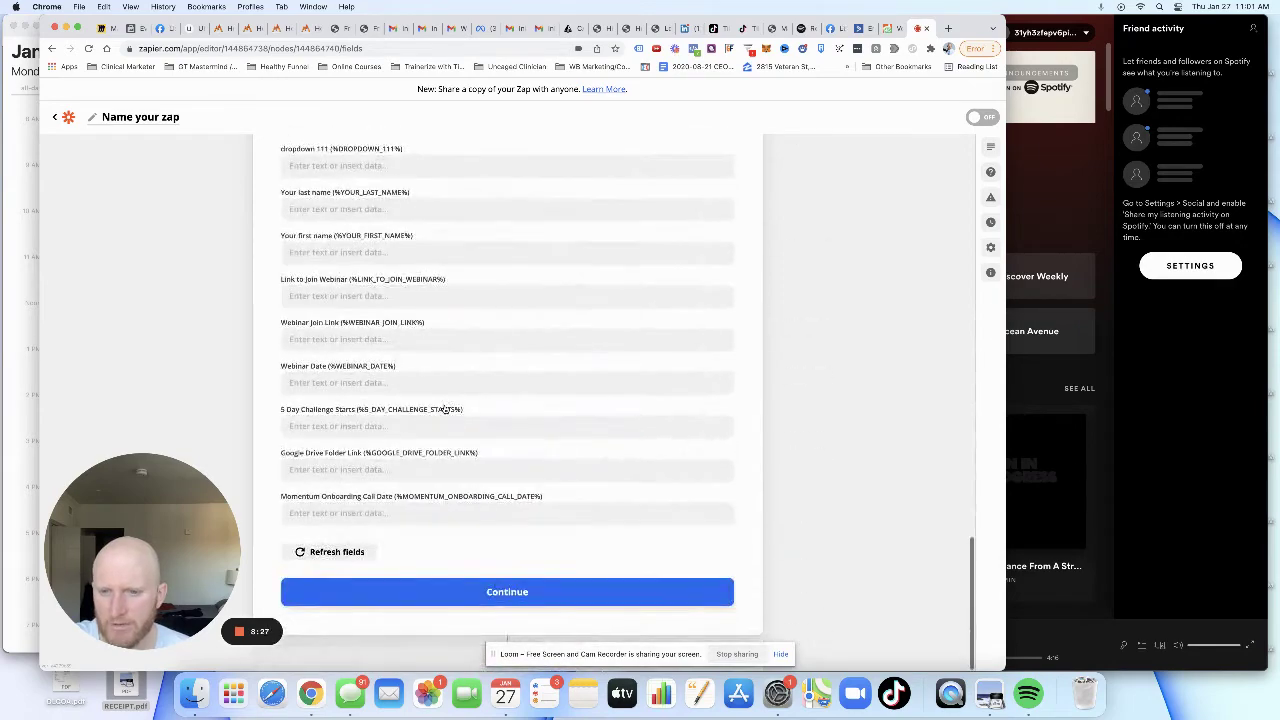
left_click(594, 591)
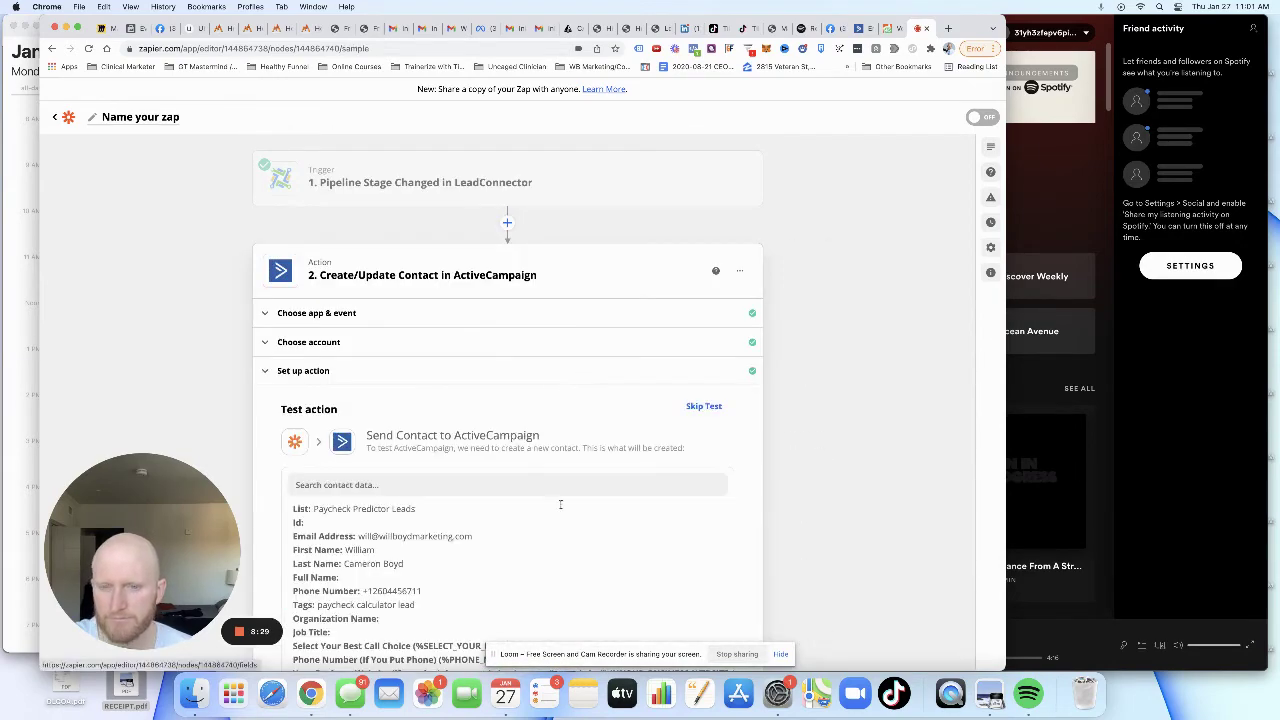
scroll(560, 520, "down", 8)
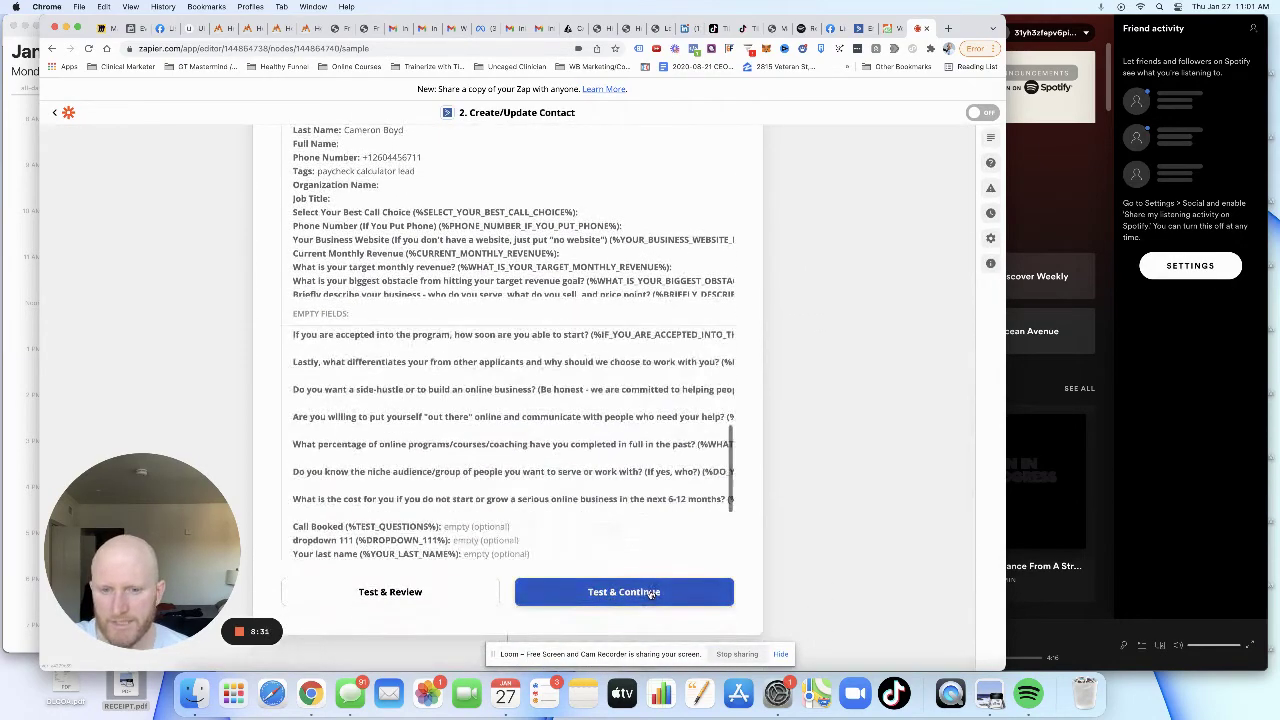
left_click(624, 591)
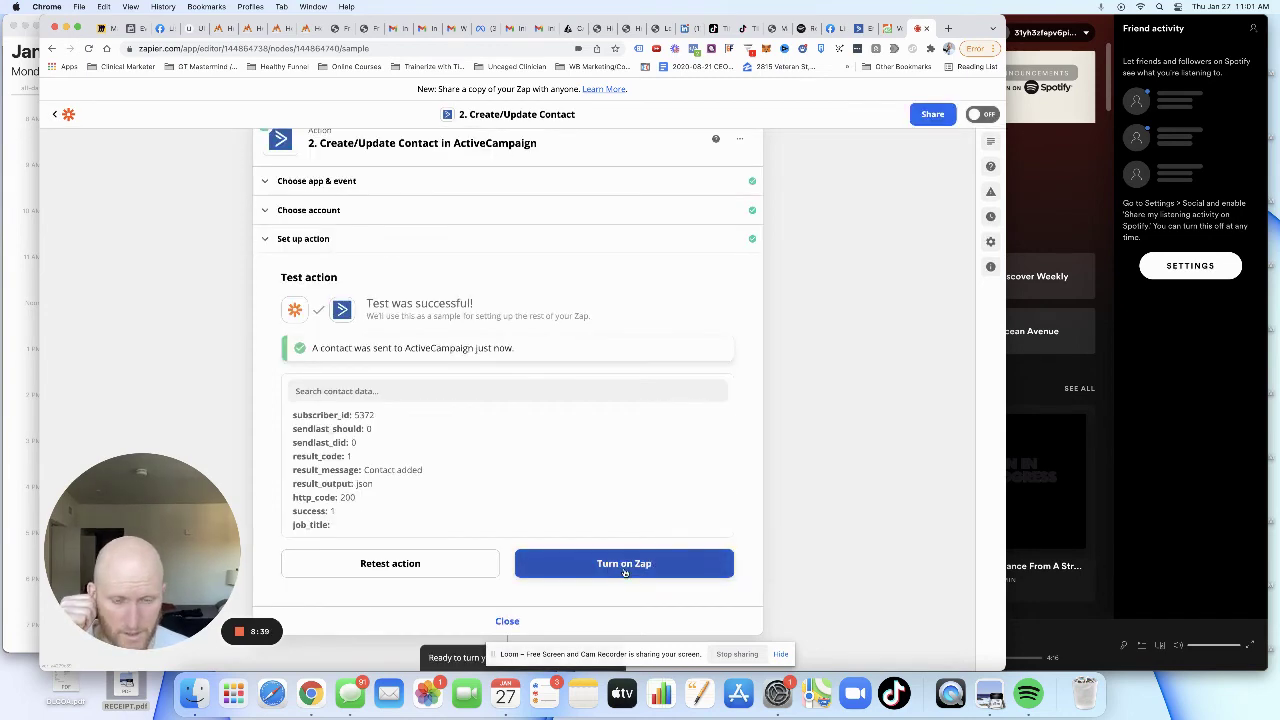
Step: Turn on the zap and dismiss the offer to share a copy
left_click(624, 568)
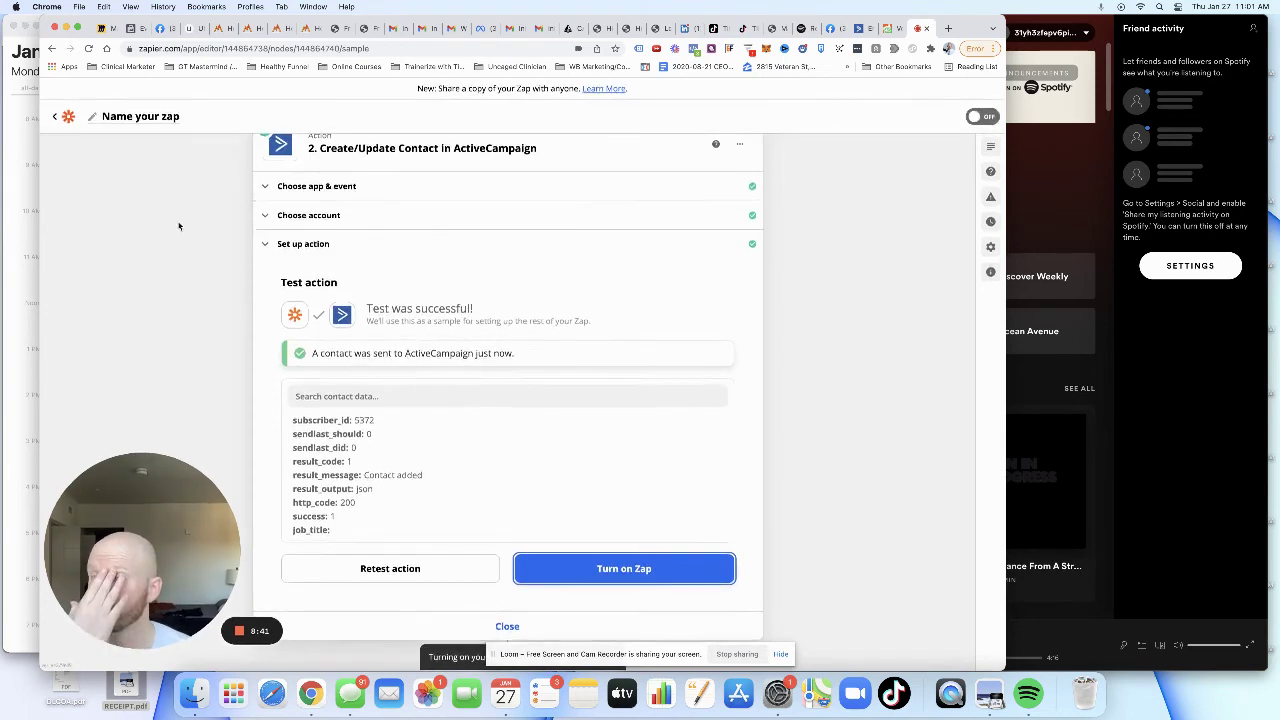
left_click(171, 120)
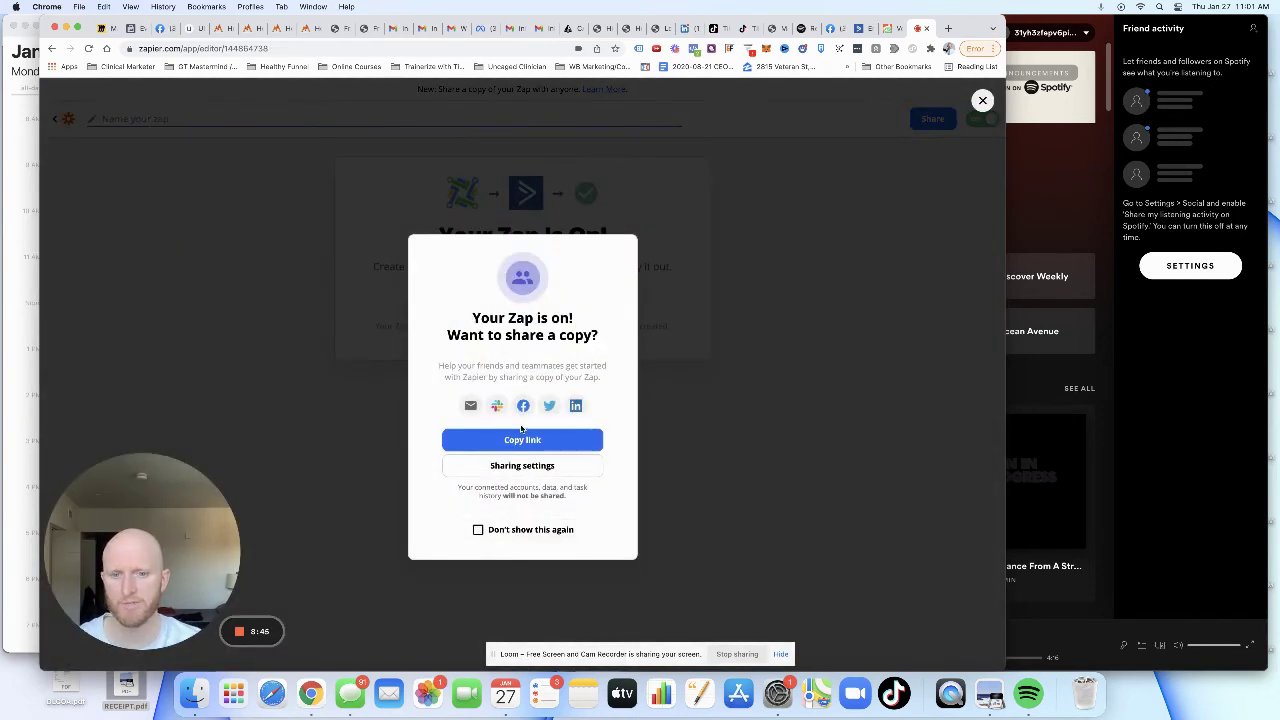
left_click(808, 477)
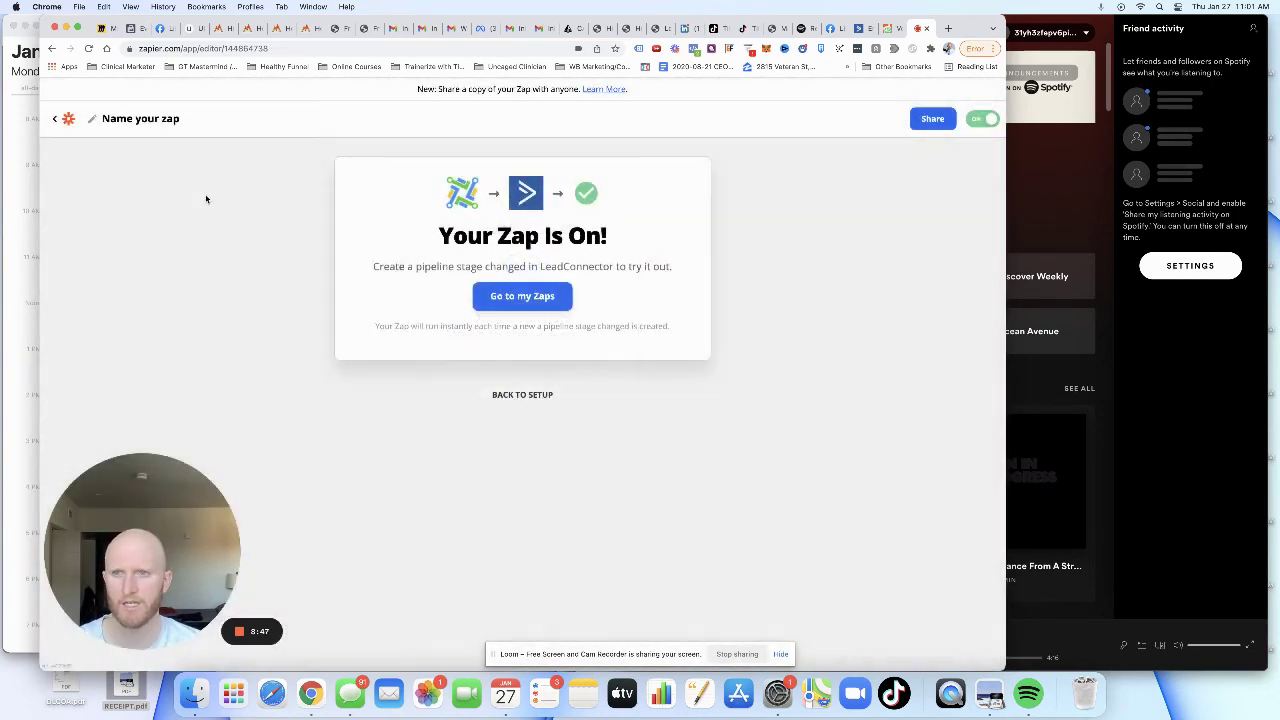
Step: Name the zap "Paycheck Calculator Leads to AC" and return to the list of zaps
left_click(173, 120)
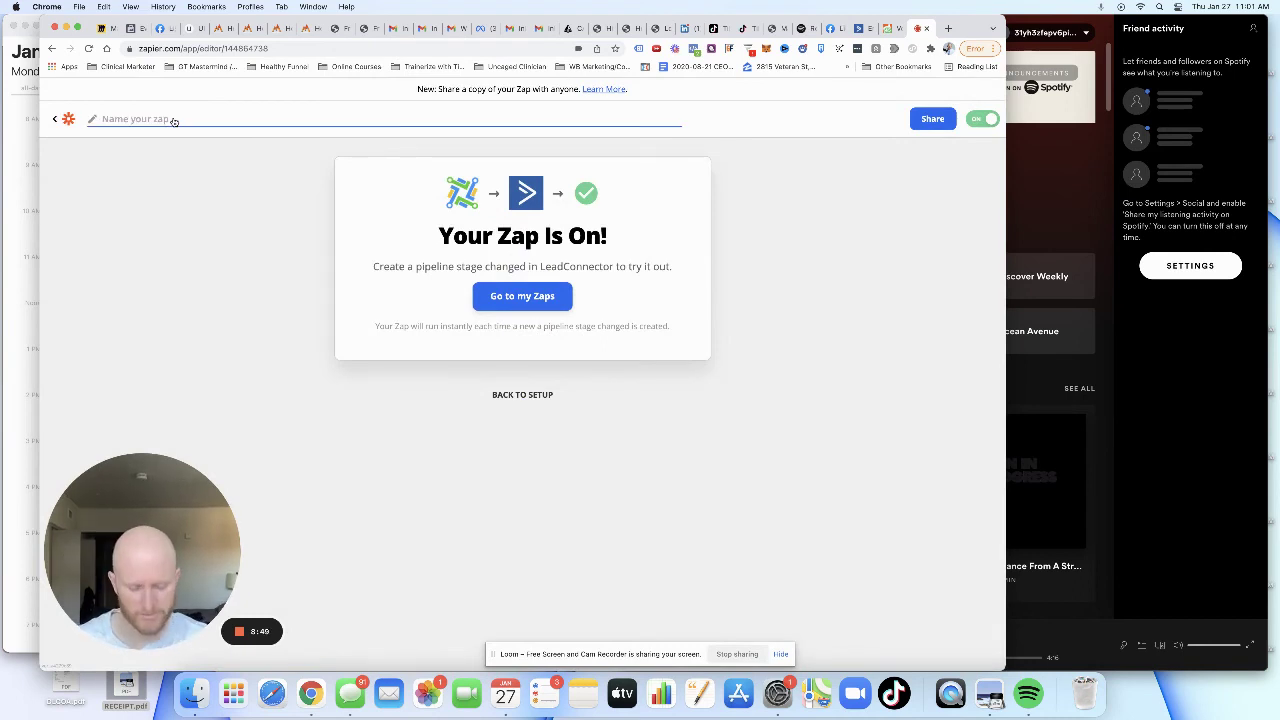
type("Paycheck Calculator Leads to AC")
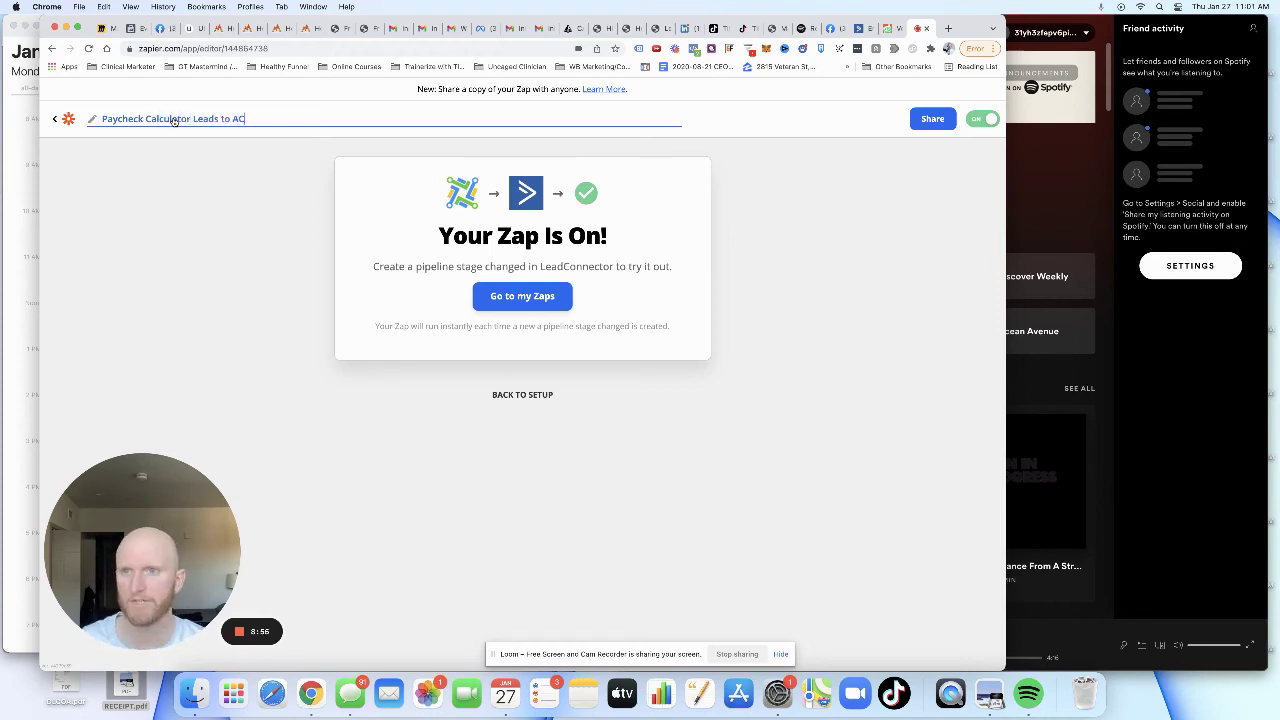
left_click(169, 181)
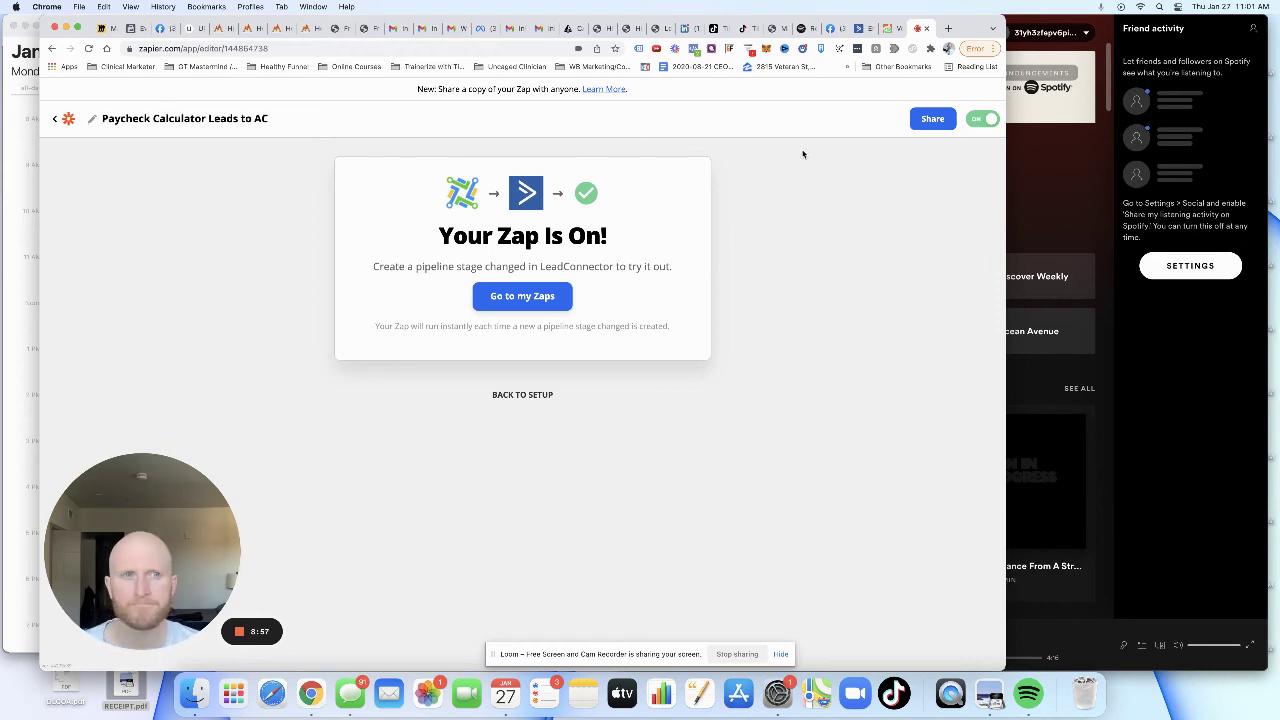
left_click(69, 120)
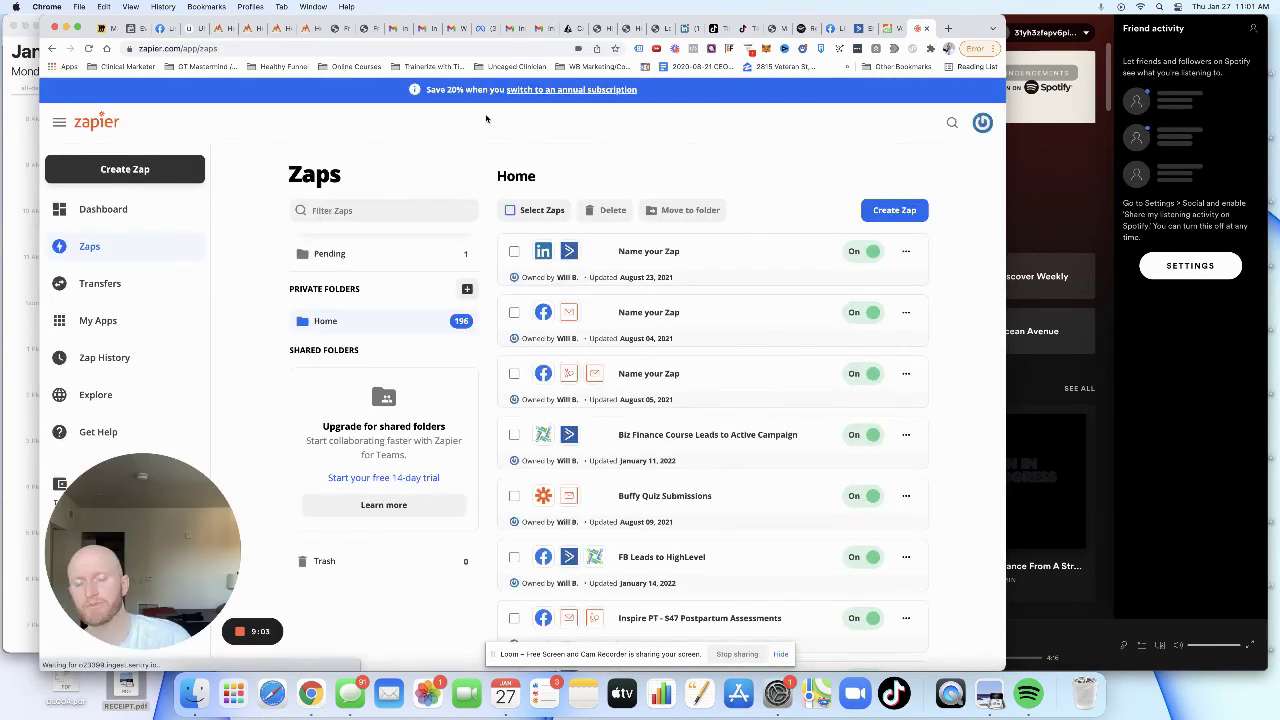
Step: Switch to the HighLevel funnel, open the live Profit Calculator page and view its opt-in form
left_click(311, 28)
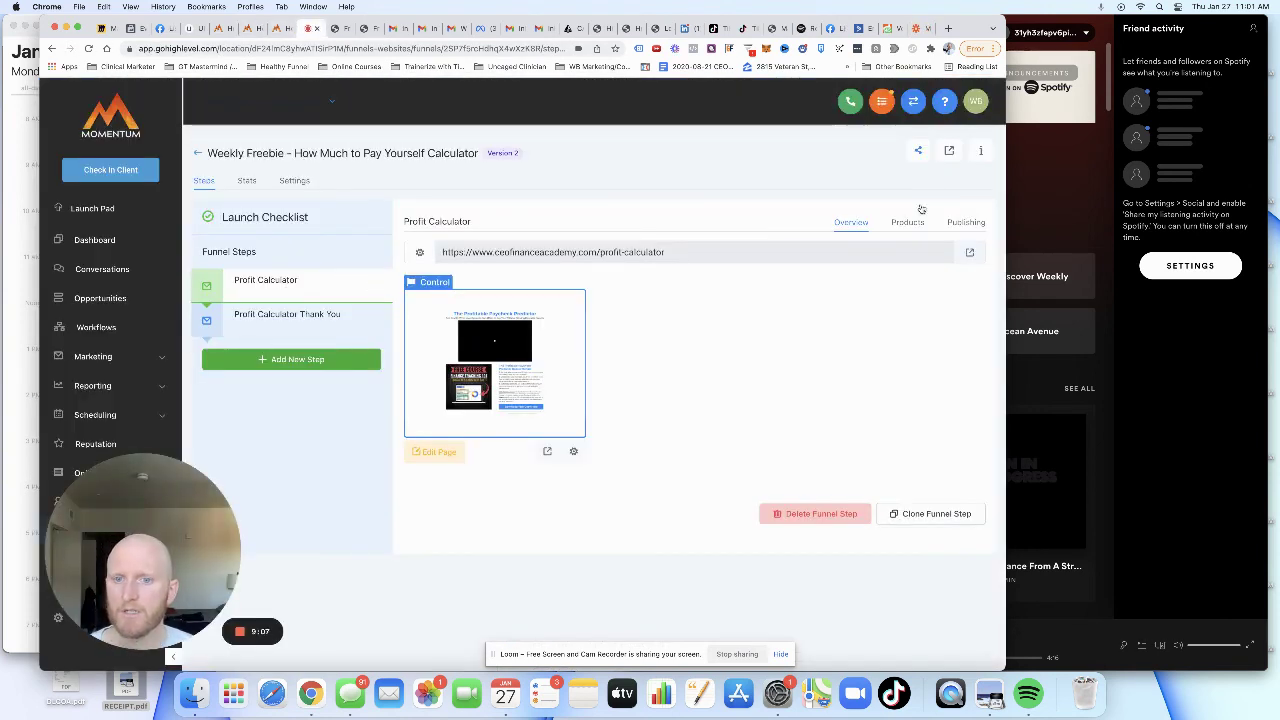
left_click(968, 254)
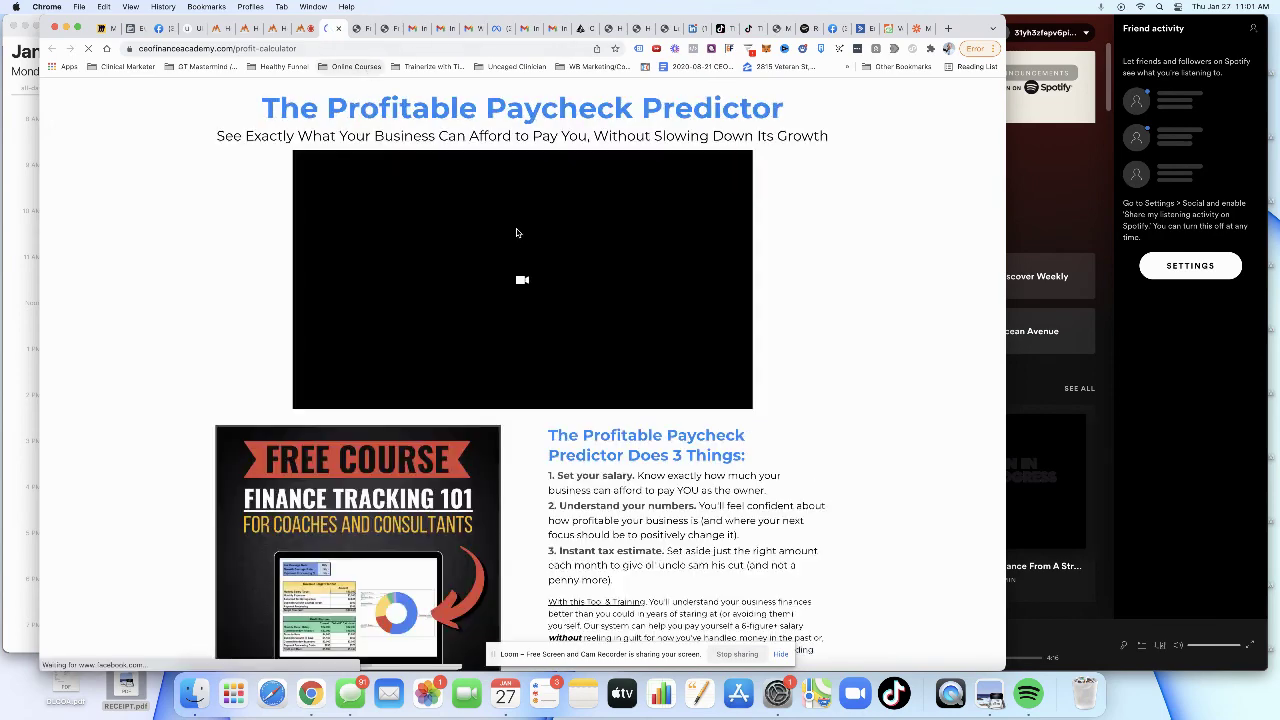
scroll(556, 285, "down", 3)
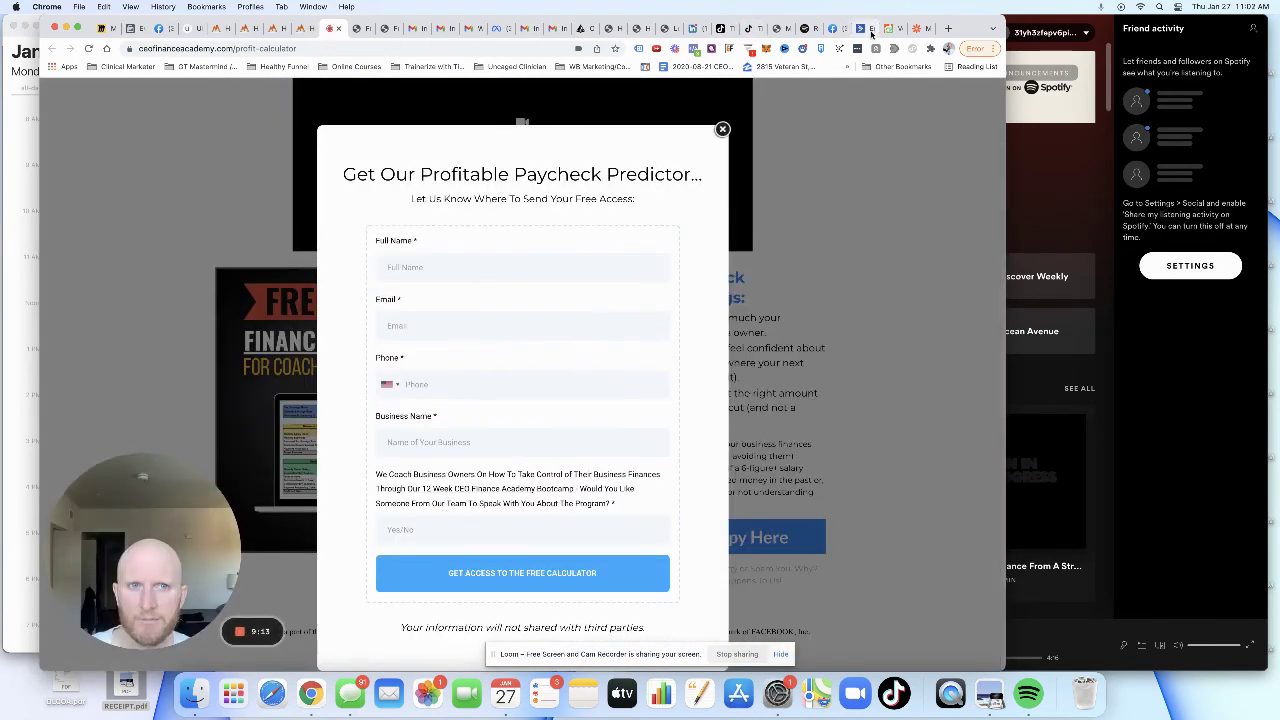
Step: Switch to ActiveCampaign and open the contacts of the Paycheck Predictor Leads list
left_click(858, 28)
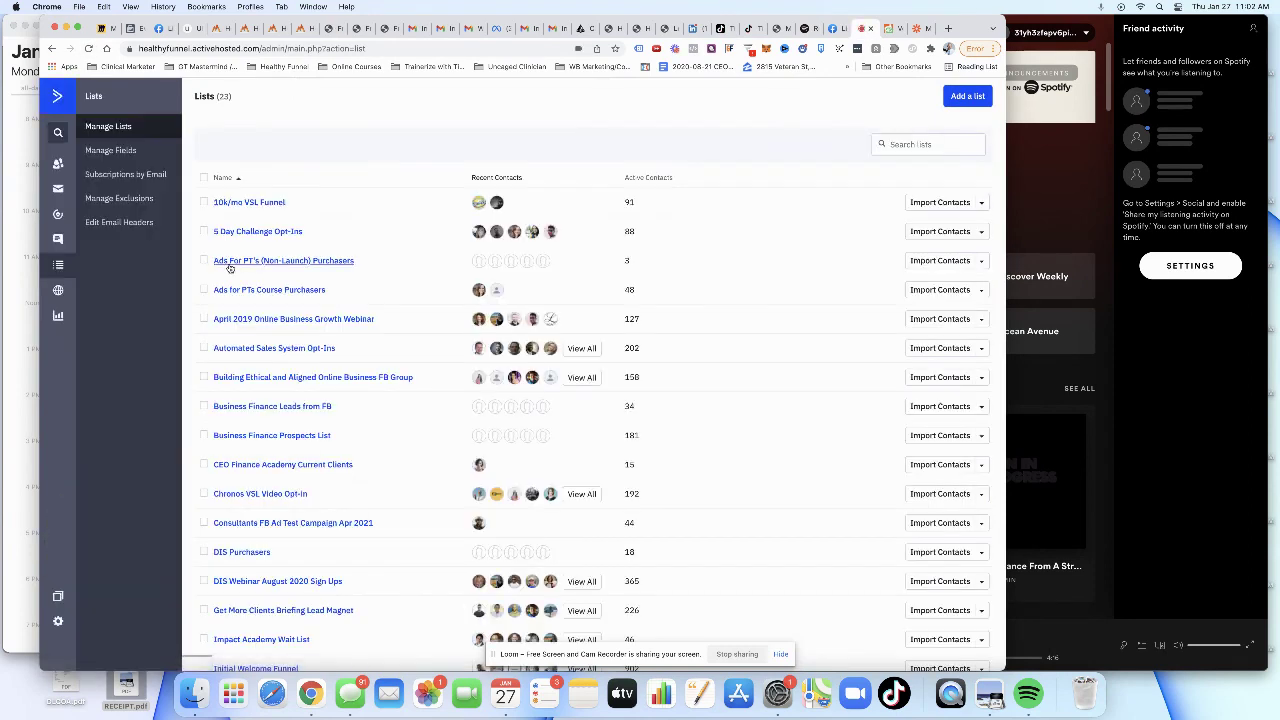
scroll(260, 300, "down", 5)
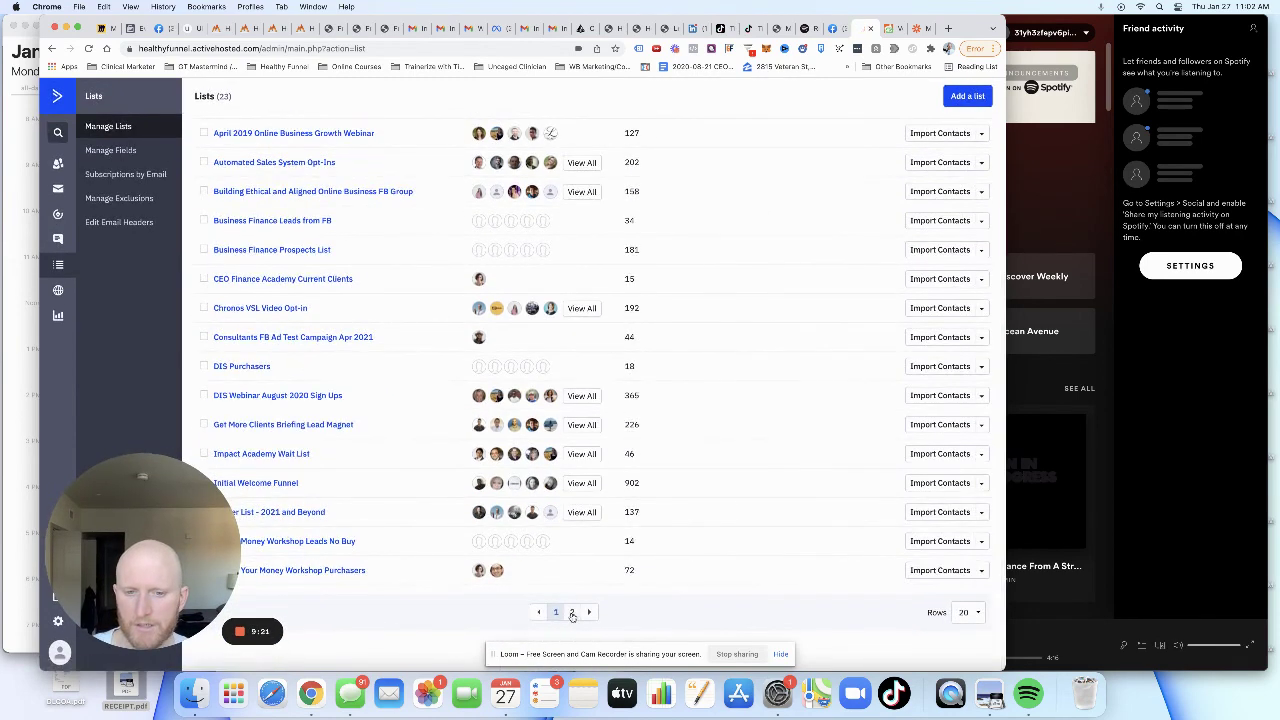
left_click(572, 613)
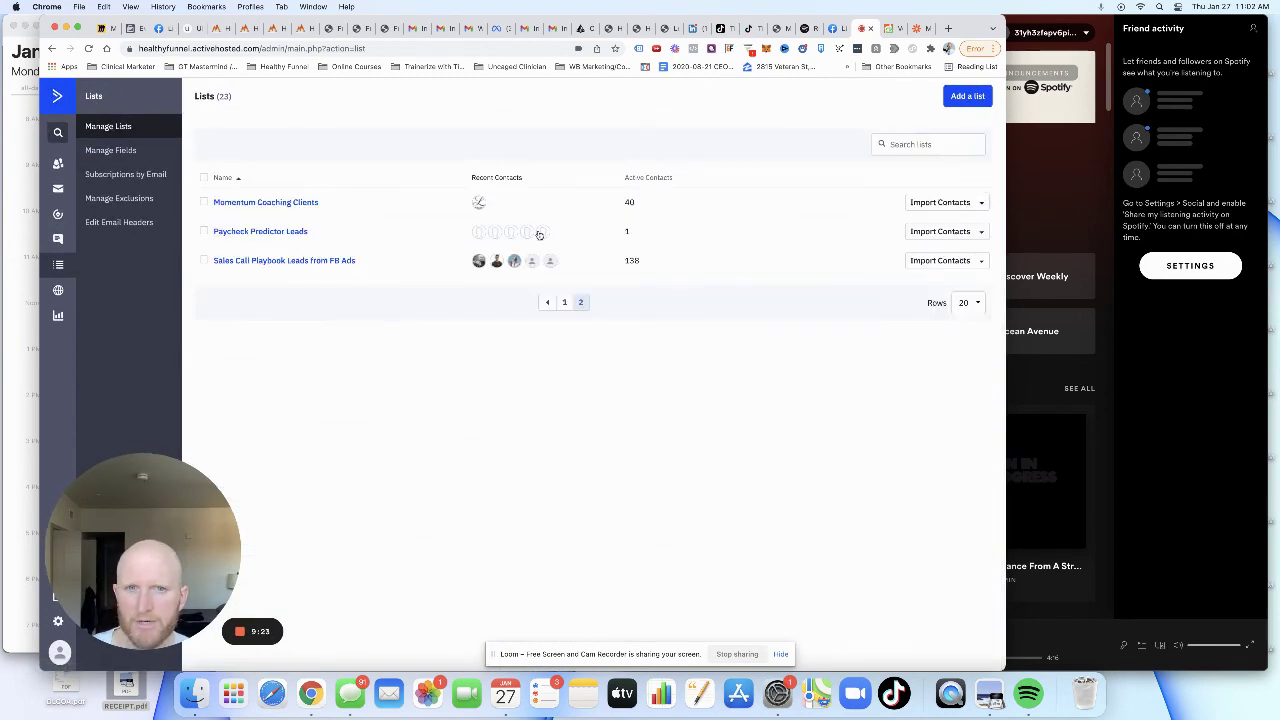
left_click(246, 233)
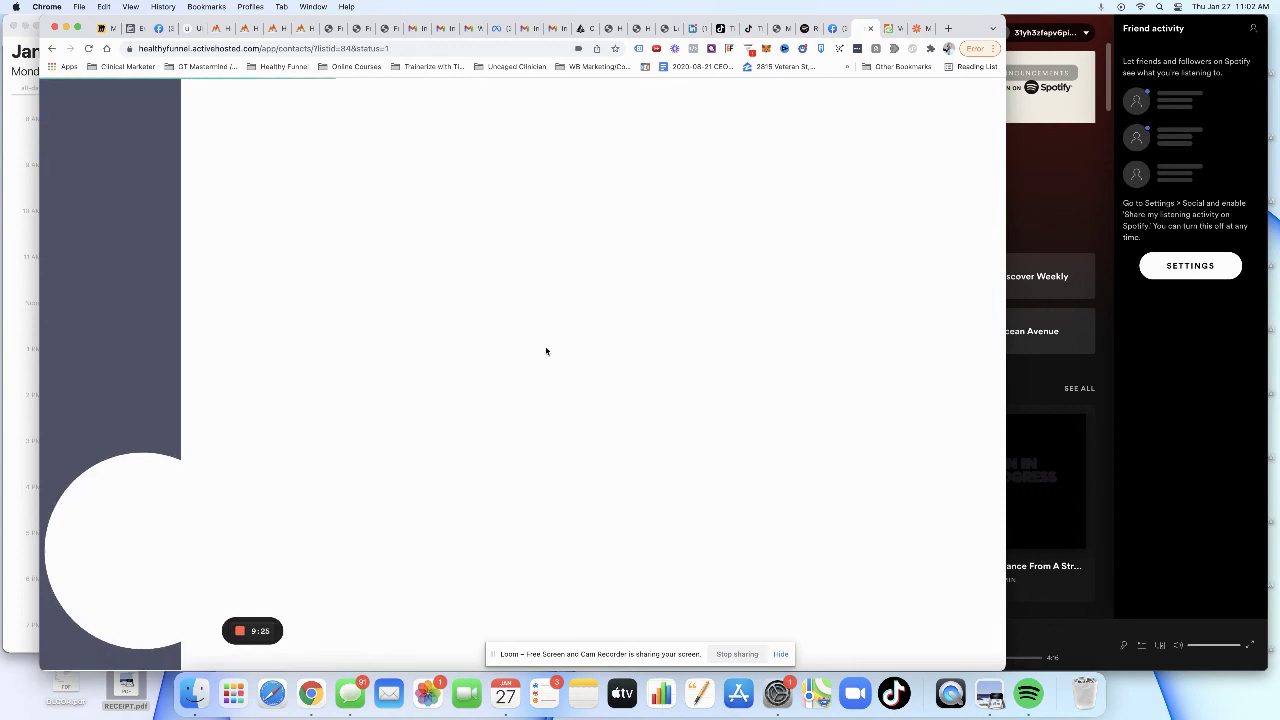